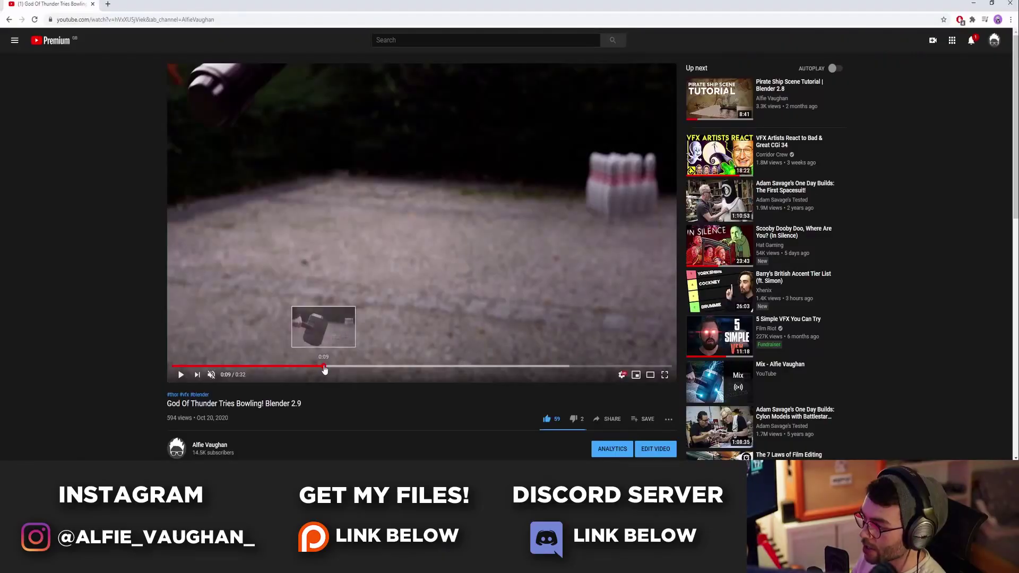
# Step: Review the hammer shots of the "God Of Thunder Tries Bowling" video between about 0:09 and 0:12
pyautogui.click(324, 370)
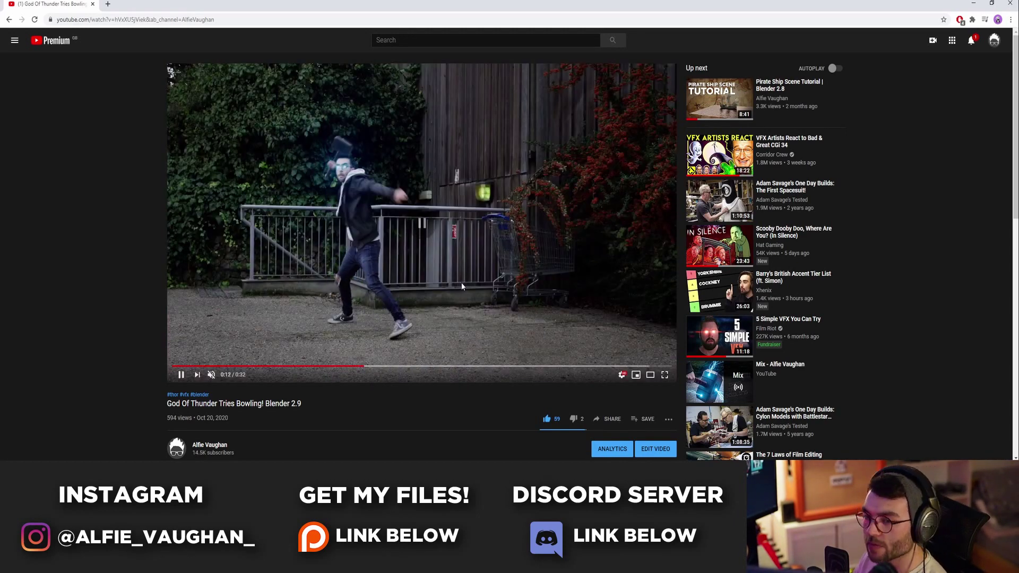
pyautogui.click(355, 366)
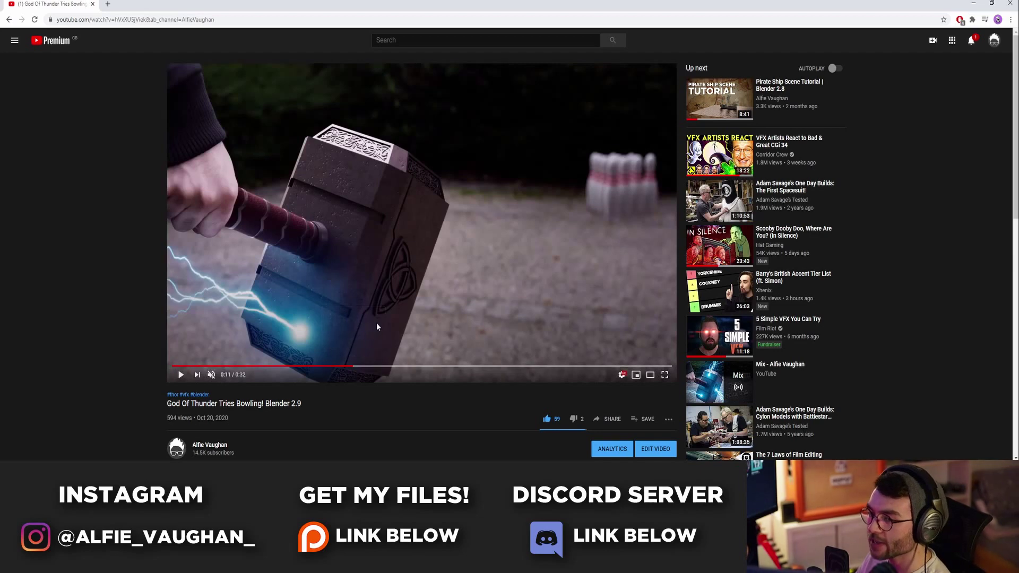
pyautogui.click(374, 323)
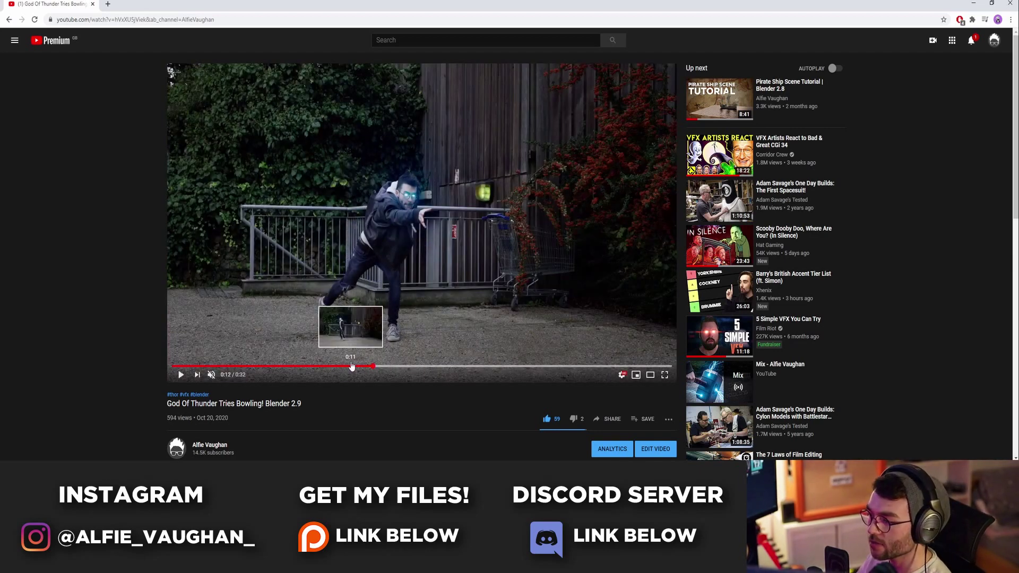
pyautogui.click(352, 366)
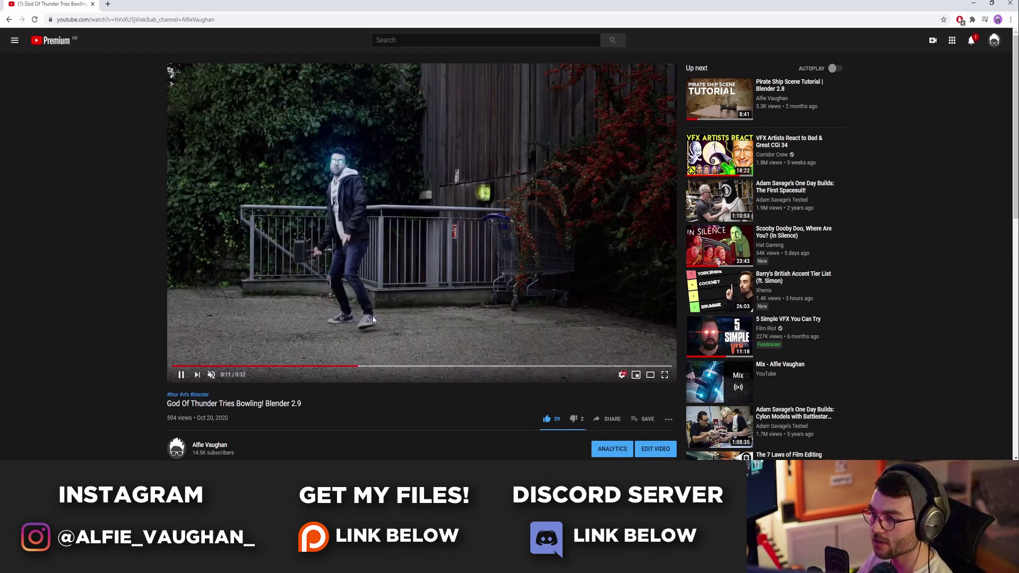
pyautogui.moveTo(340, 366)
pyautogui.mouseDown()
pyautogui.moveTo(330, 374)
pyautogui.moveTo(350, 366)
pyautogui.moveTo(324, 366)
pyautogui.mouseUp()
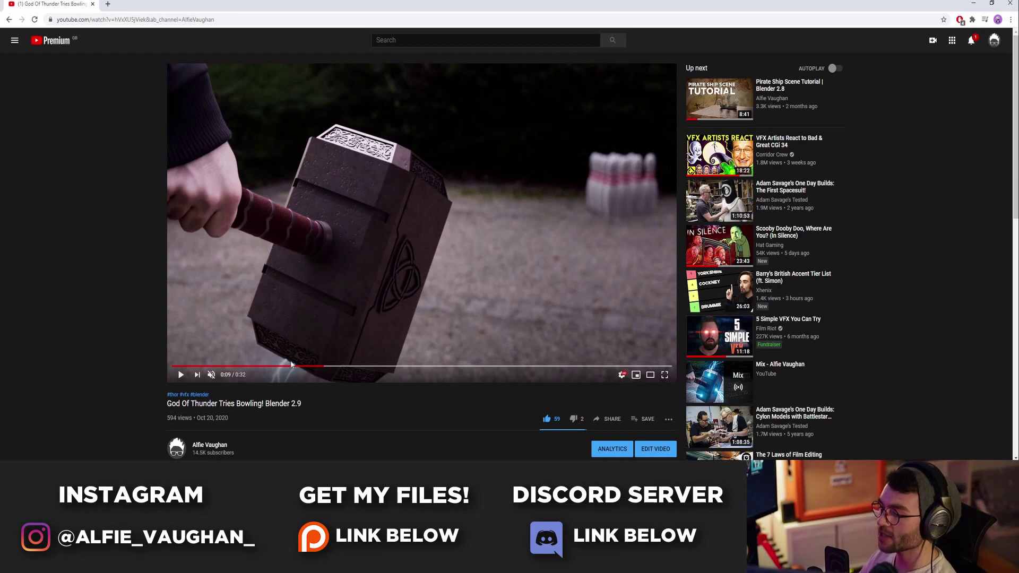
pyautogui.moveTo(307, 367); pyautogui.dragTo(364, 365)
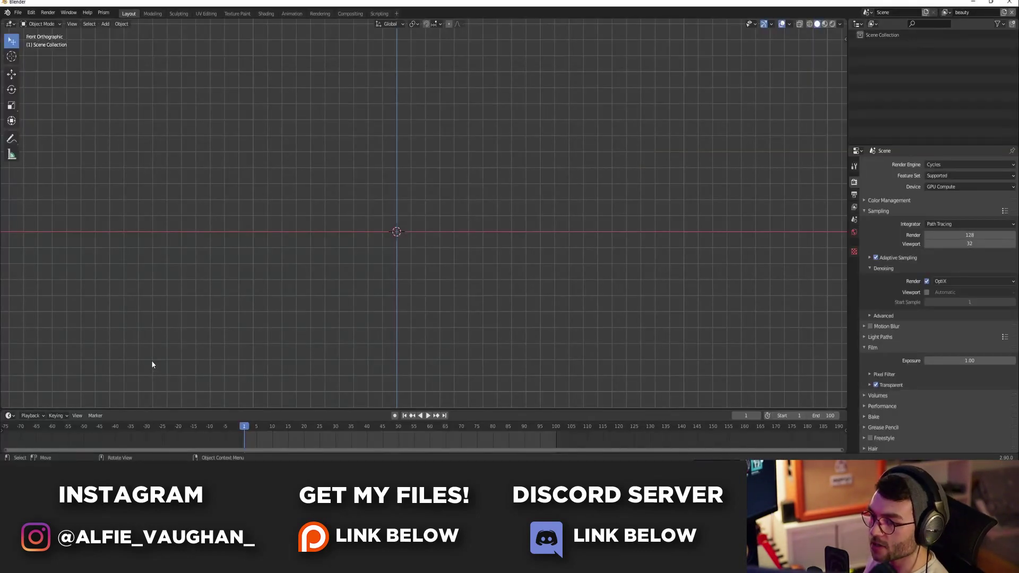
# Step: Switch to Blender, change the viewport to the Movie Clip Editor and open sh001_UD_PLATE_v001 frames 0001 to 0072 from Thor Bowling's sh004 folder
pyautogui.click(10, 24)
pyautogui.click(53, 125)
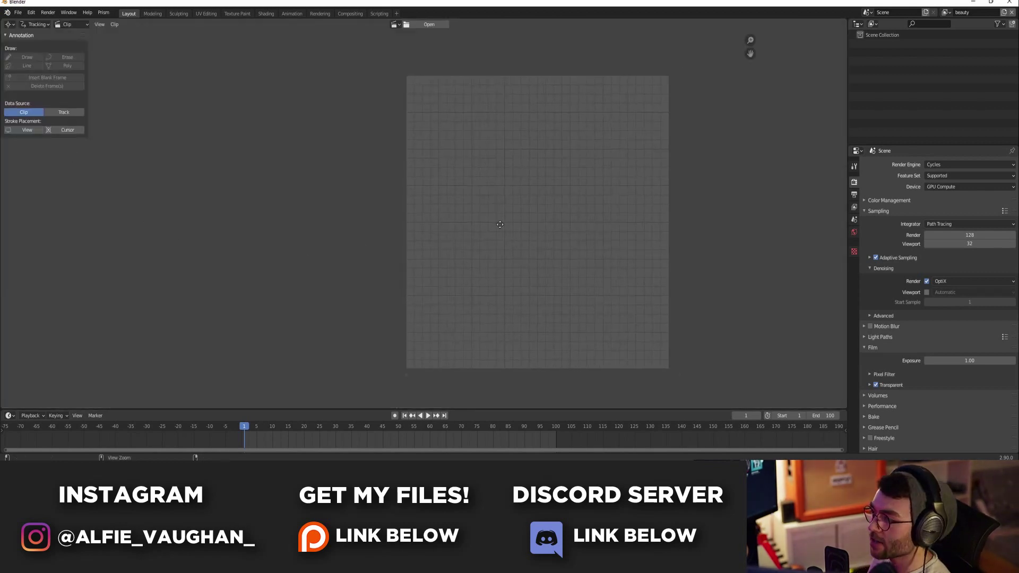
pyautogui.click(426, 25)
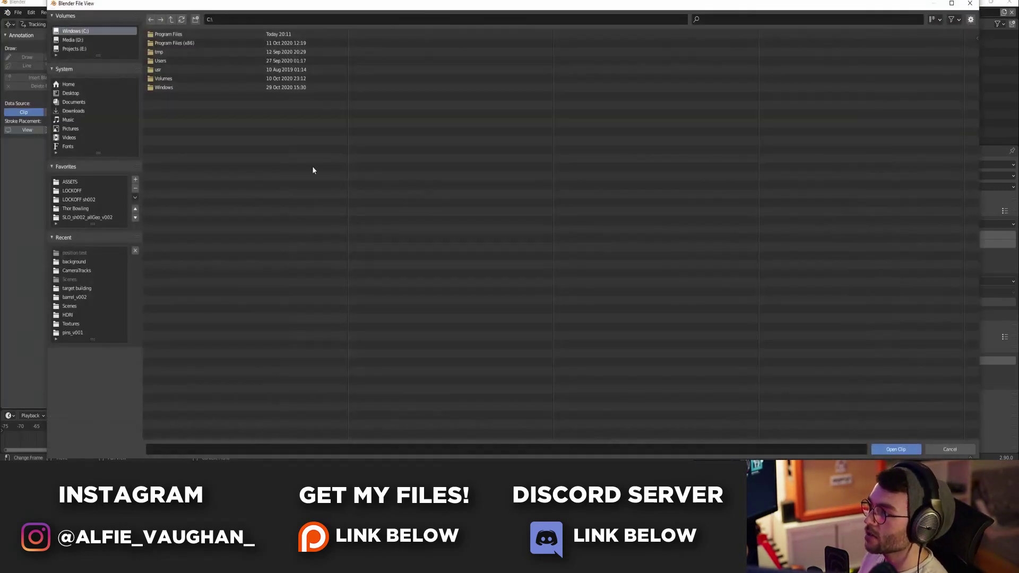
pyautogui.click(92, 218)
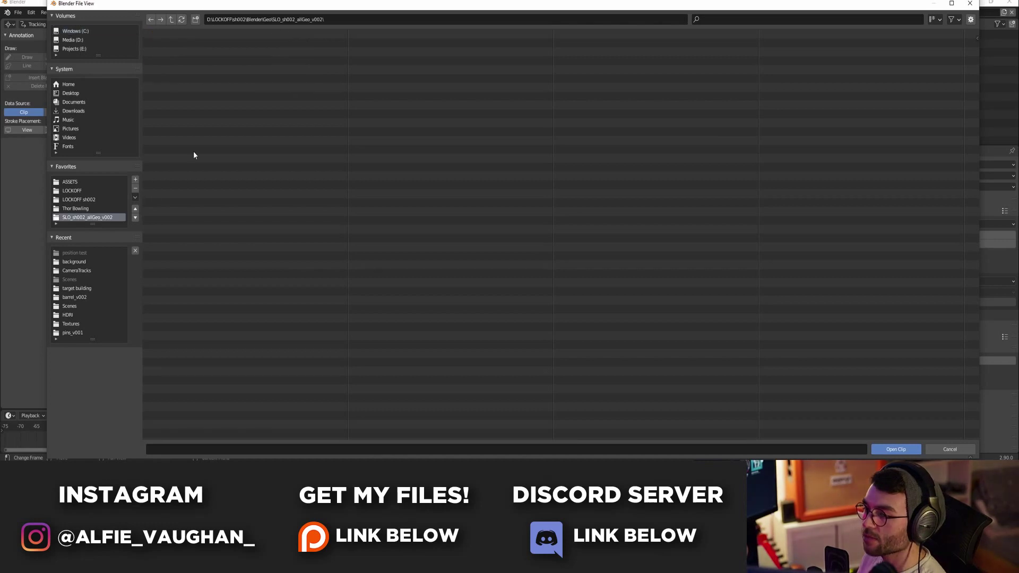
pyautogui.click(79, 209)
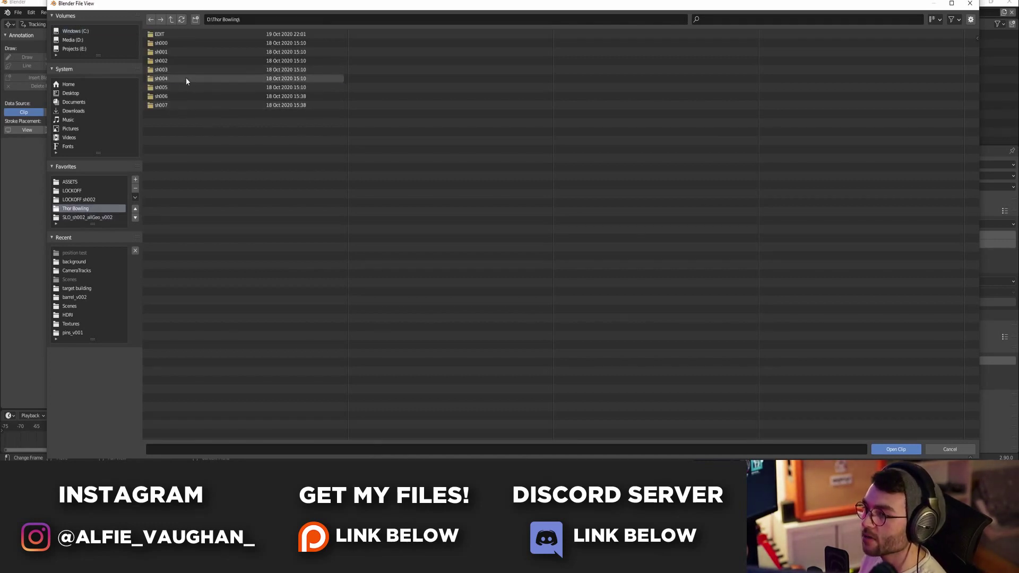
pyautogui.doubleClick(186, 78)
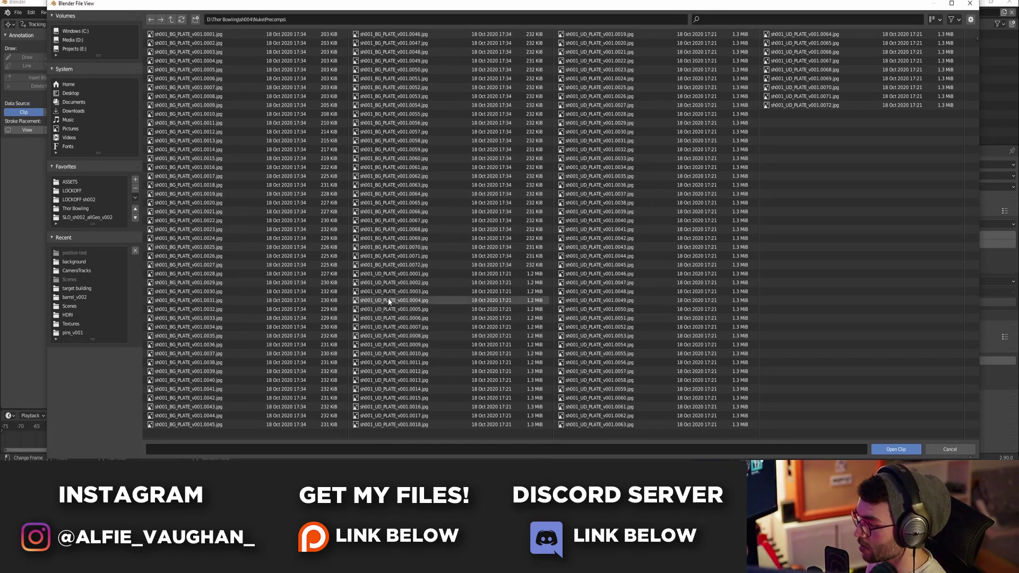
pyautogui.click(394, 273)
pyautogui.keyDown('shift'); pyautogui.click(812, 105); pyautogui.keyUp('shift')
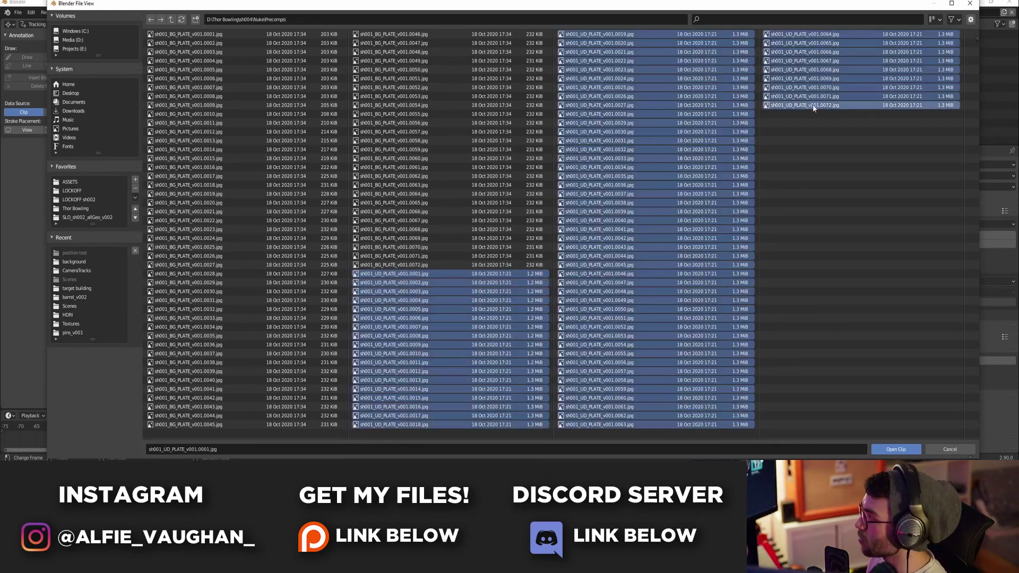
pyautogui.click(905, 448)
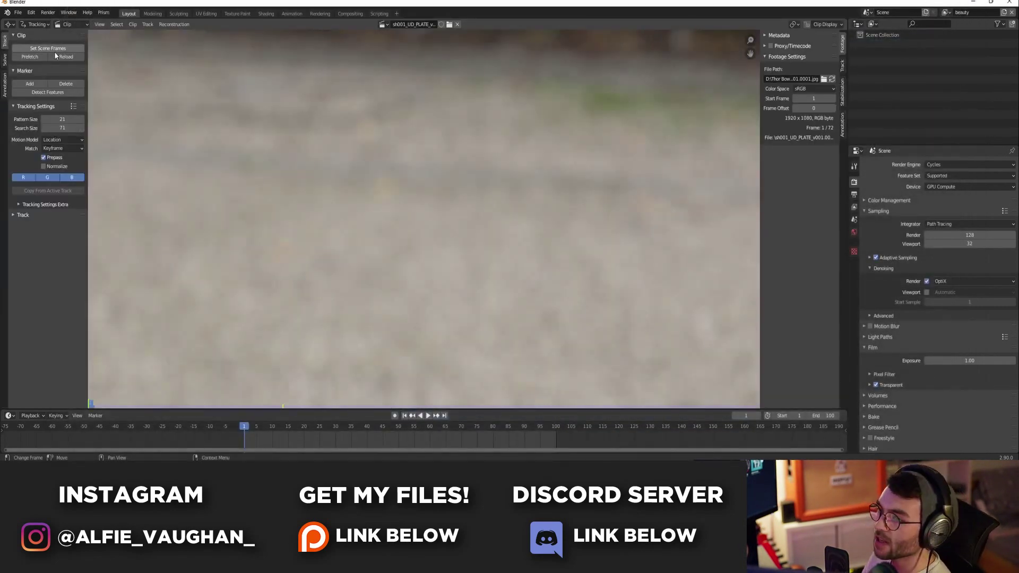
# Step: Match the scene frame range to the clip and prefetch its frames
pyautogui.click(48, 48)
pyautogui.click(31, 57)
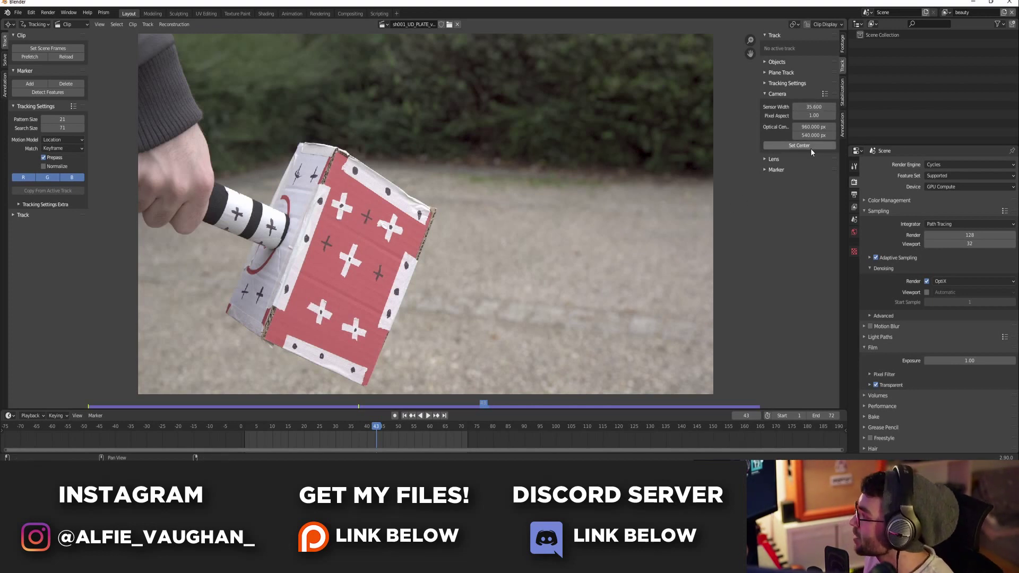
# Step: Show the clip's lens settings and add a new tracking object alongside the camera
pyautogui.click(776, 160)
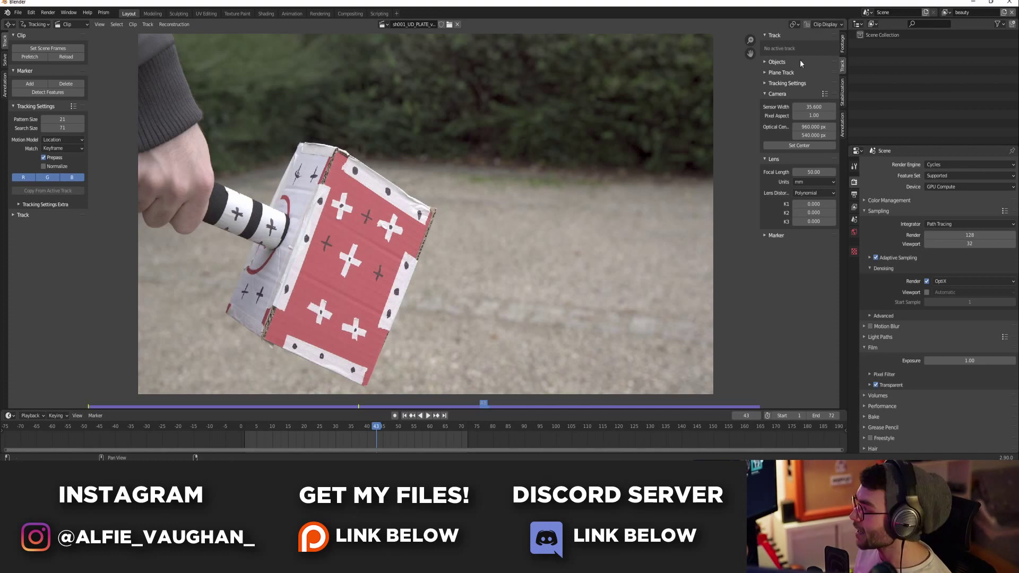
pyautogui.click(784, 62)
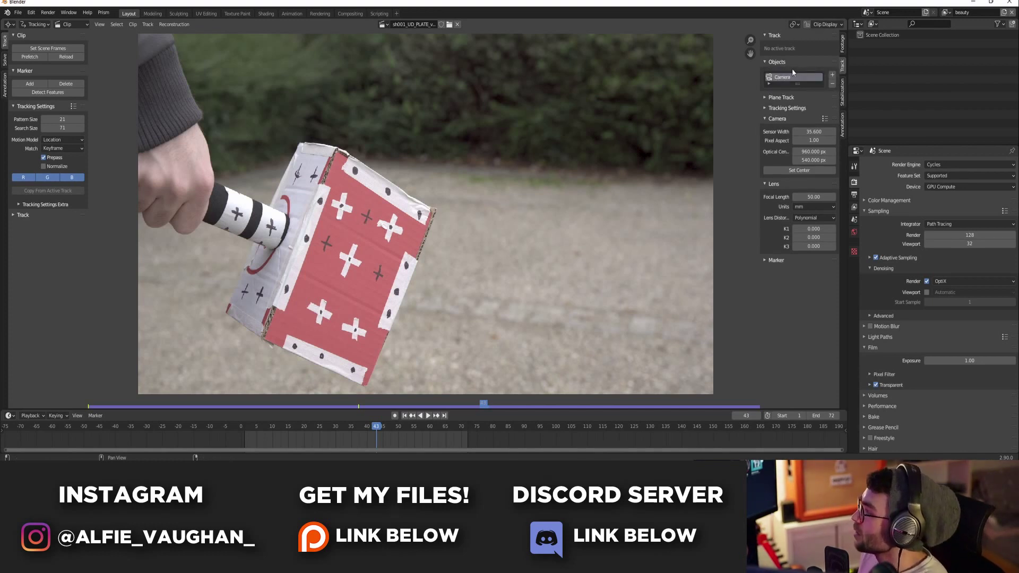
pyautogui.click(833, 75)
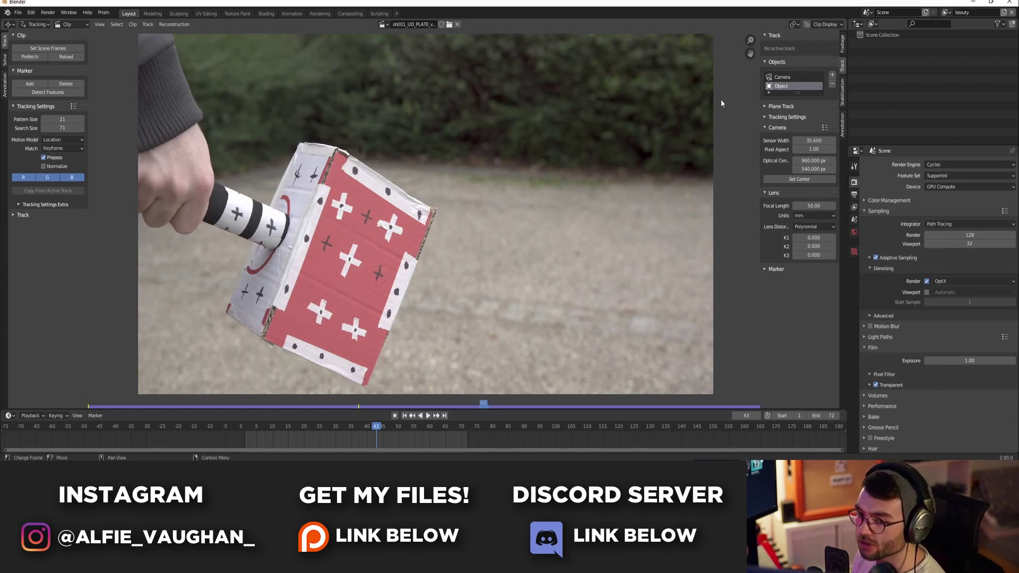
# Step: Add a tracking marker at frame 41 and centre it on the black dot of the box's middle white cross
pyautogui.scroll(2, 393, 239)
pyautogui.scroll(-1, 400, 234)
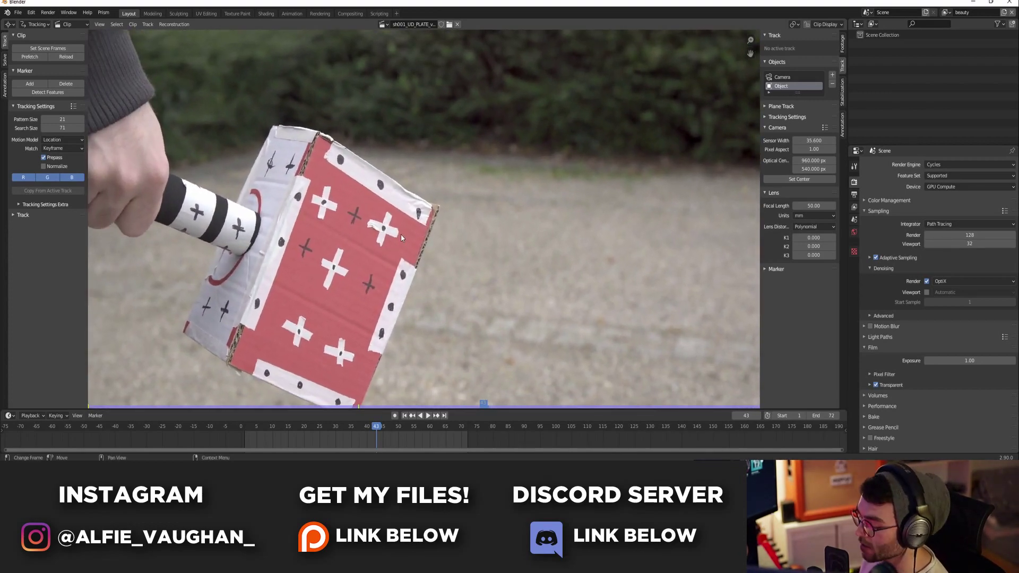
pyautogui.press('n')
pyautogui.keyDown('ctrl'); pyautogui.moveTo(388, 211); pyautogui.dragTo(401, 237, button='middle'); pyautogui.keyUp('ctrl')
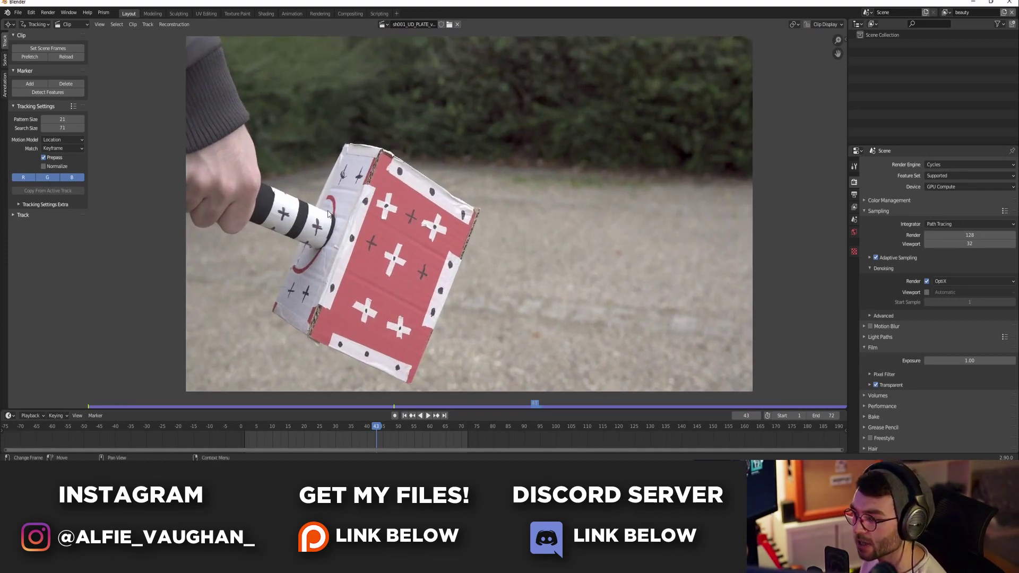
pyautogui.moveTo(328, 214); pyautogui.dragTo(320, 216, button='middle')
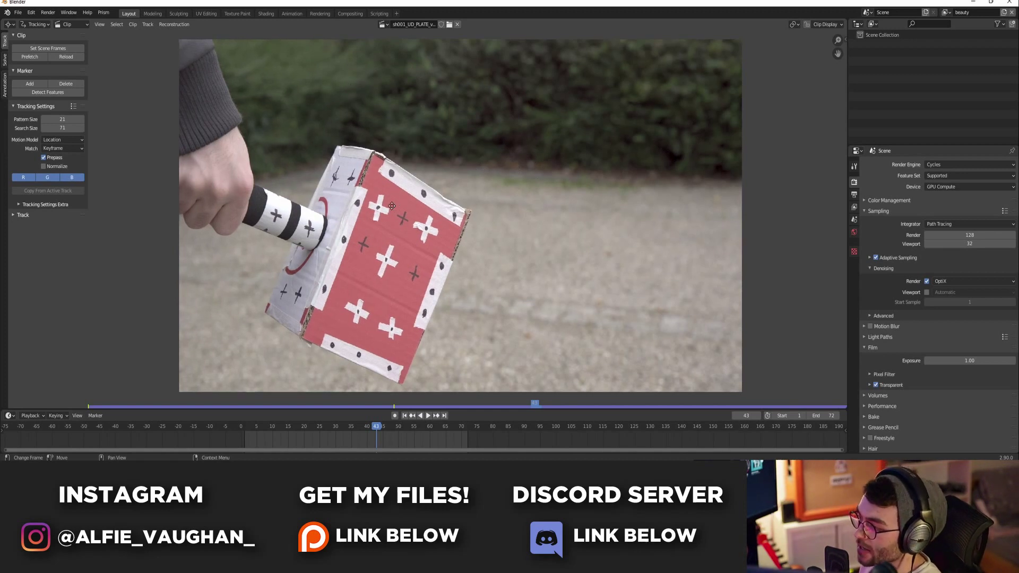
pyautogui.moveTo(406, 193); pyautogui.dragTo(413, 164, button='middle')
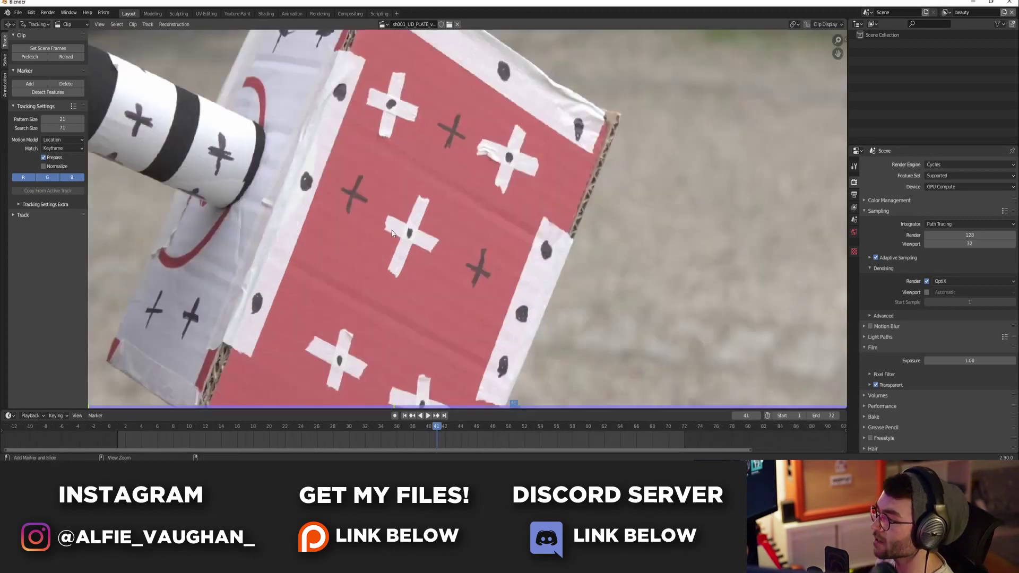
pyautogui.scroll(1, 391, 233)
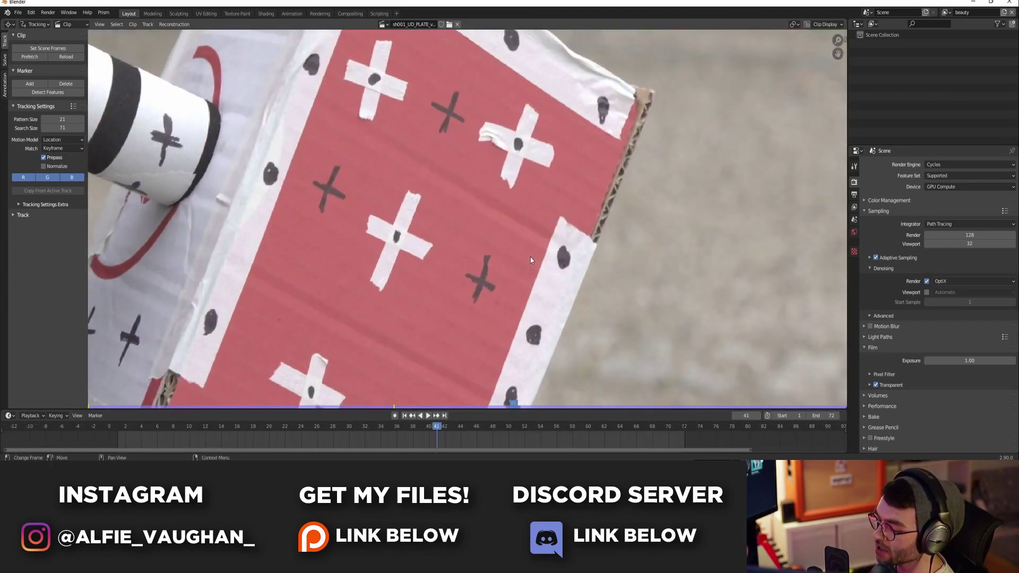
pyautogui.keyDown('ctrl'); pyautogui.click(396, 239); pyautogui.keyUp('ctrl')
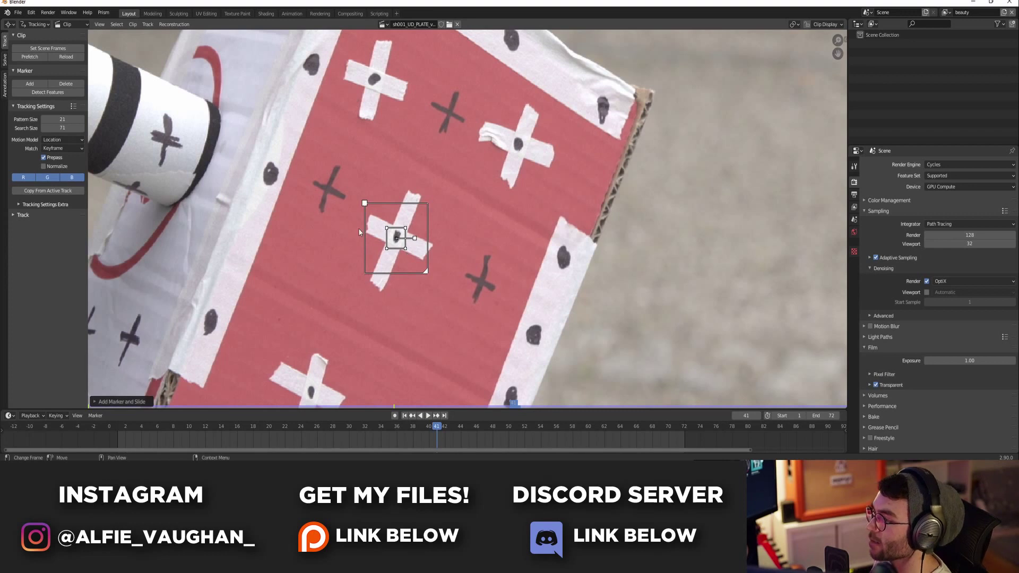
pyautogui.moveTo(423, 259); pyautogui.dragTo(425, 258)
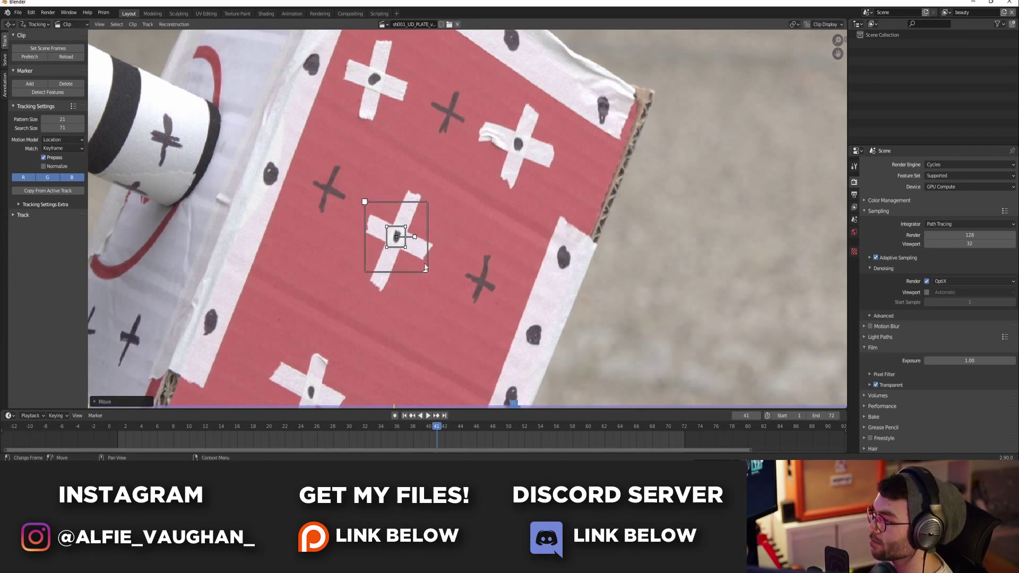
# Step: Shrink the marker's pattern area tightly around the black dot and enlarge its search area beyond the white cross
pyautogui.scroll(1, 401, 250)
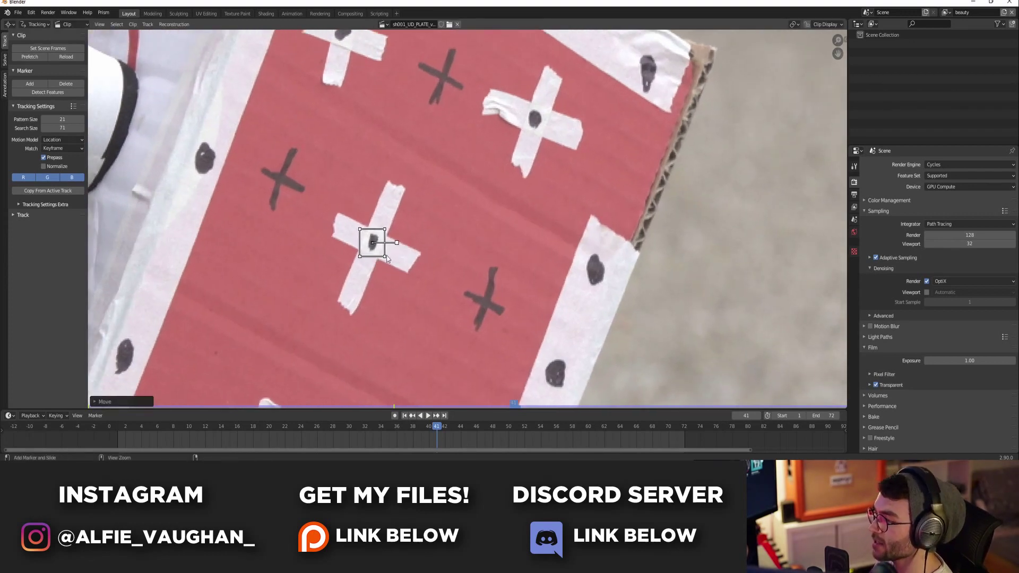
pyautogui.moveTo(412, 242)
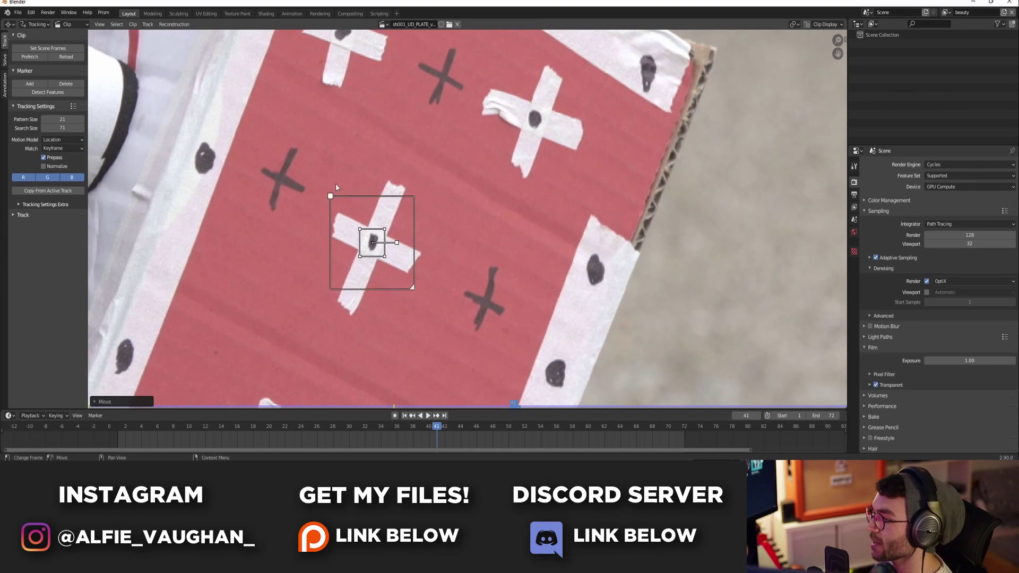
pyautogui.scroll(1, 412, 271)
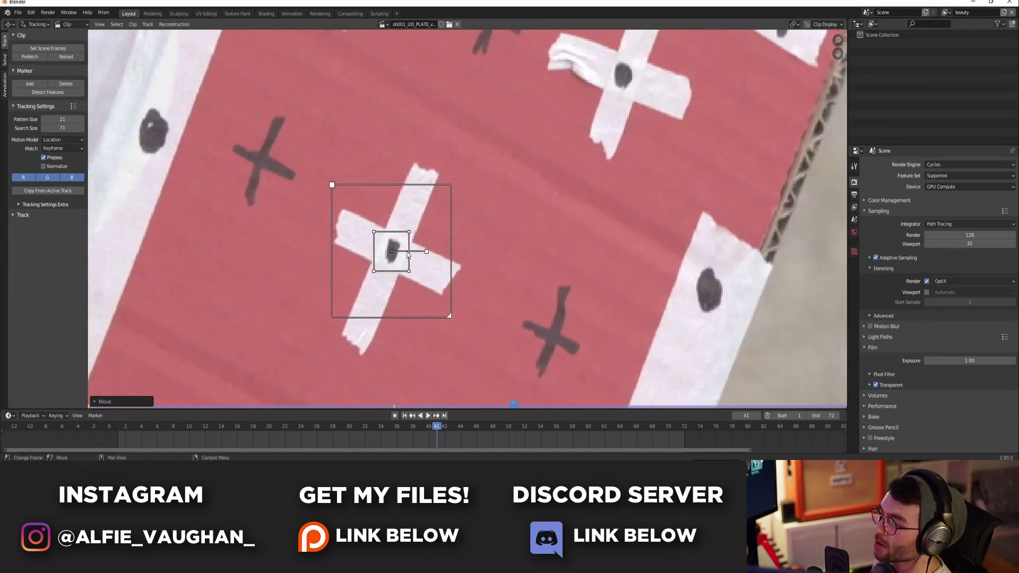
pyautogui.press('s')
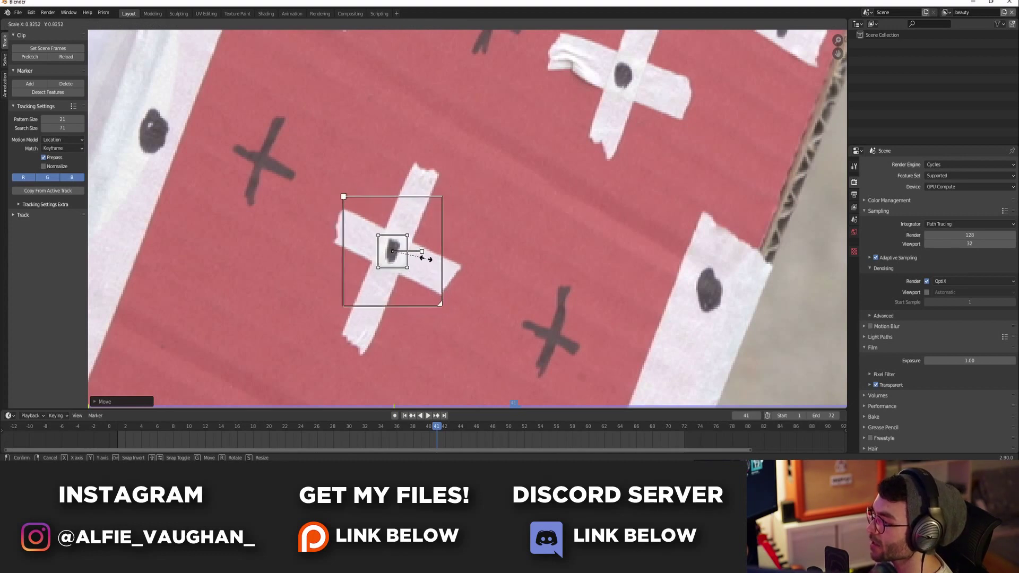
pyautogui.click(427, 260)
pyautogui.press('g')
pyautogui.click(428, 260)
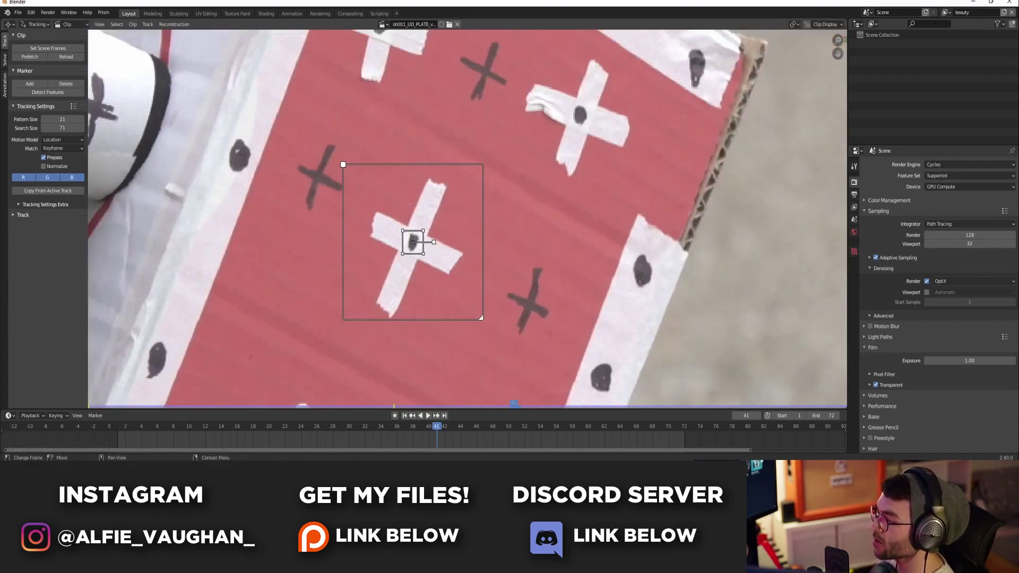
pyautogui.moveTo(350, 180); pyautogui.dragTo(345, 175)
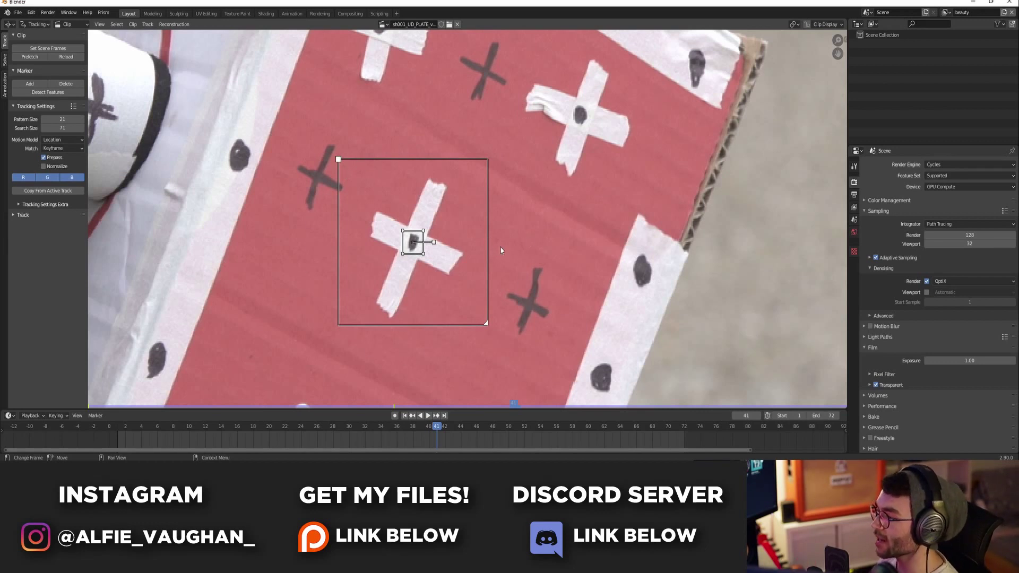
pyautogui.moveTo(489, 326)
pyautogui.mouseDown()
pyautogui.moveTo(455, 289)
pyautogui.moveTo(482, 319)
pyautogui.mouseUp()
# Step: Track the marker forward from frame 41 to 72 with Normalize enabled, and return to frame 41
pyautogui.scroll(-5, 473, 316)
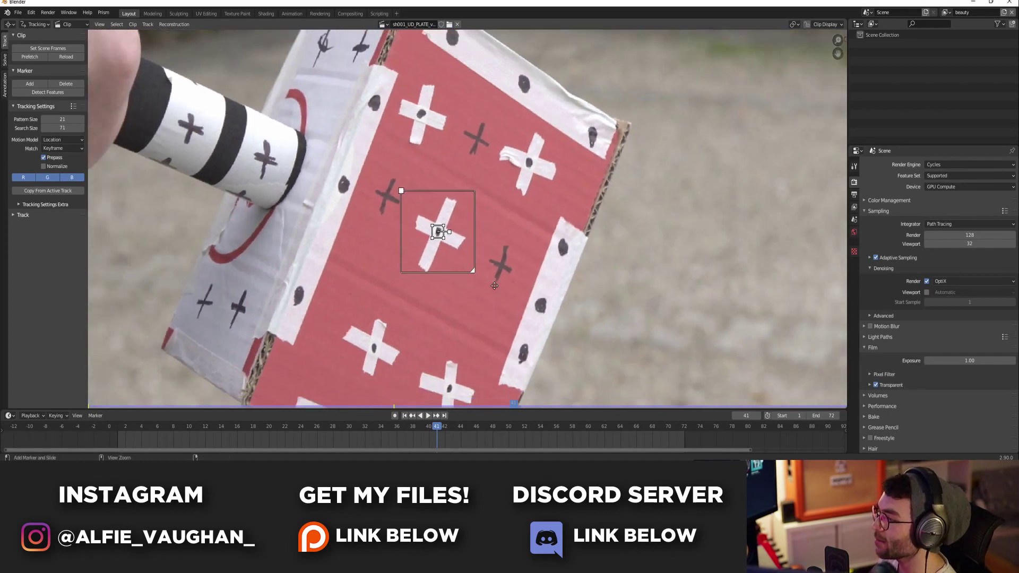
pyautogui.scroll(3, 551, 108)
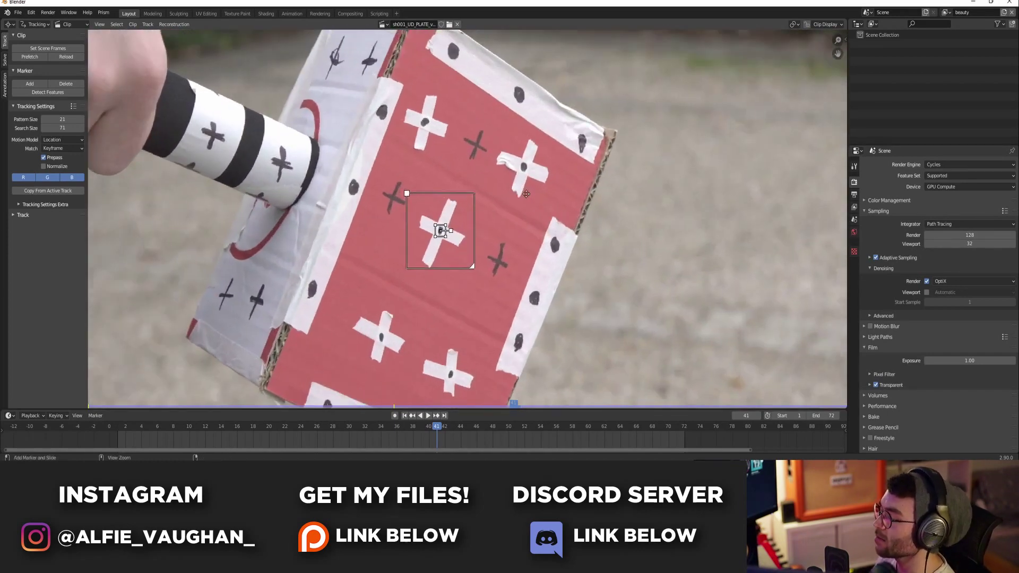
pyautogui.scroll(-3, 474, 215)
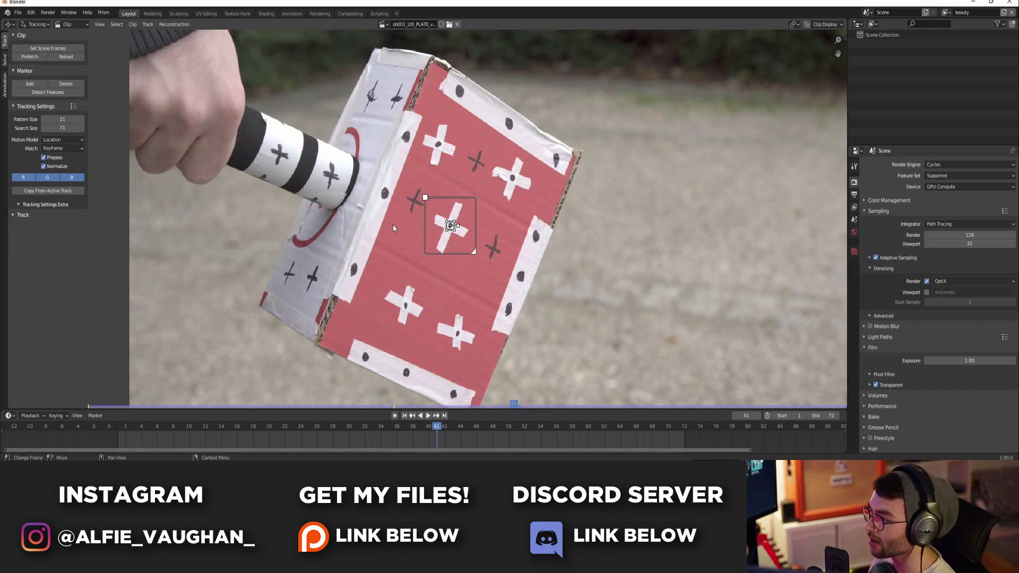
pyautogui.keyDown('ctrl'); pyautogui.moveTo(474, 217); pyautogui.dragTo(489, 237, button='middle'); pyautogui.keyUp('ctrl')
pyautogui.hotkey('ctrl', 't')
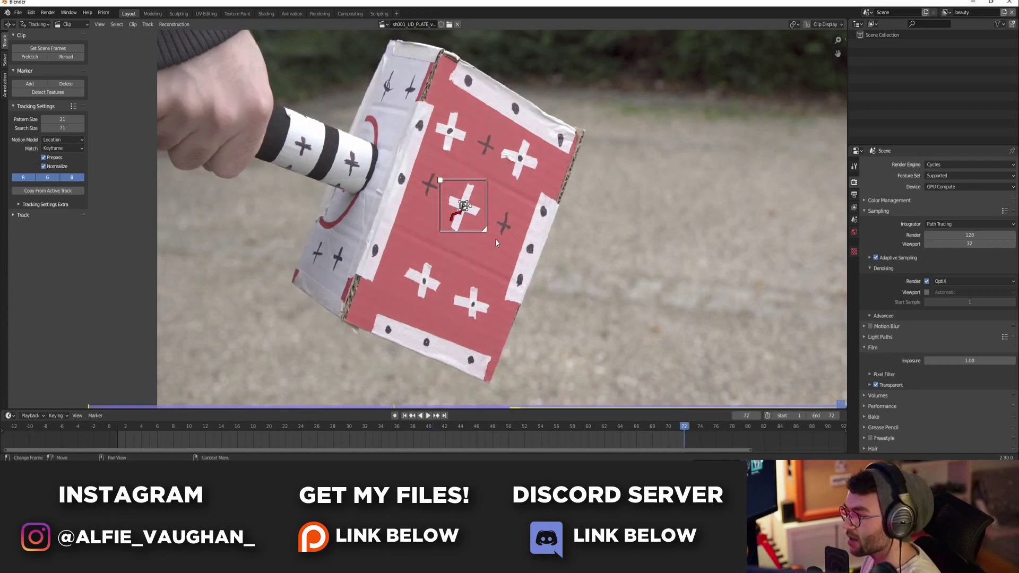
pyautogui.moveTo(467, 425)
pyautogui.mouseDown()
pyautogui.moveTo(373, 432)
pyautogui.moveTo(446, 436)
pyautogui.moveTo(437, 435)
pyautogui.mouseUp()
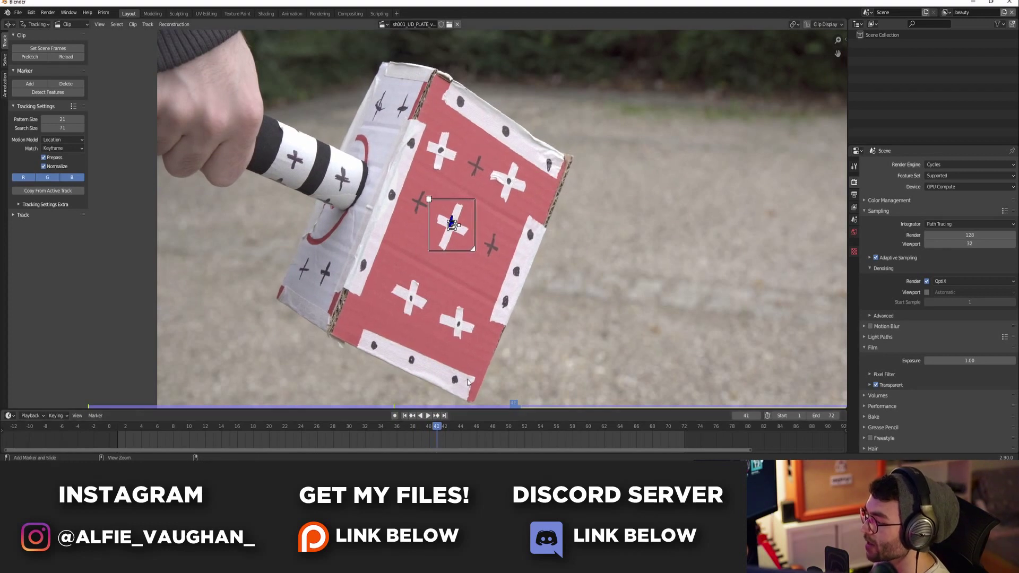
# Step: Track the marker backward from frame 41 and check its position on the cross across frames 14 to 16
pyautogui.hotkey('ctrl', 'shift', 't')
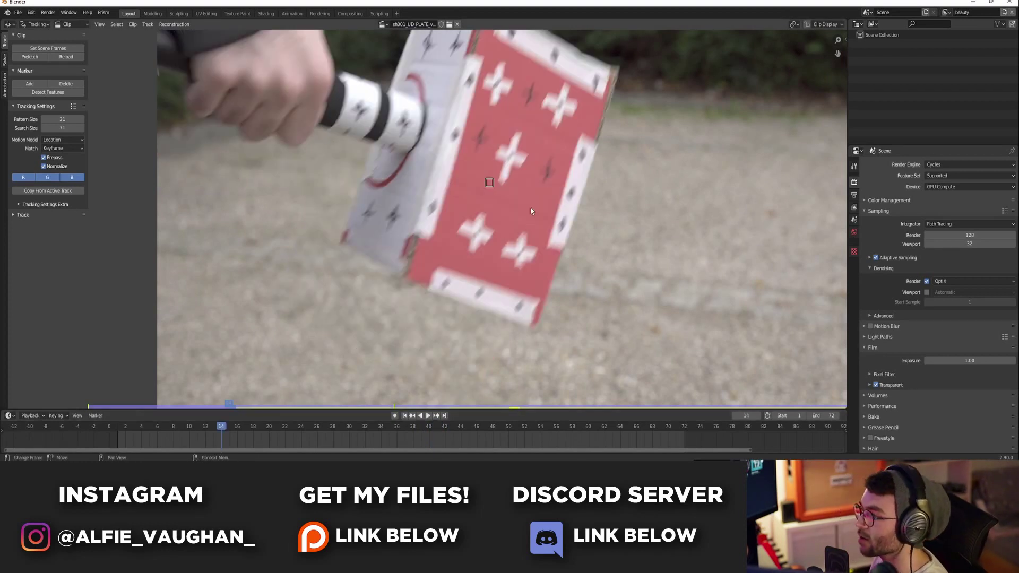
pyautogui.press('Right')
pyautogui.press('Right')
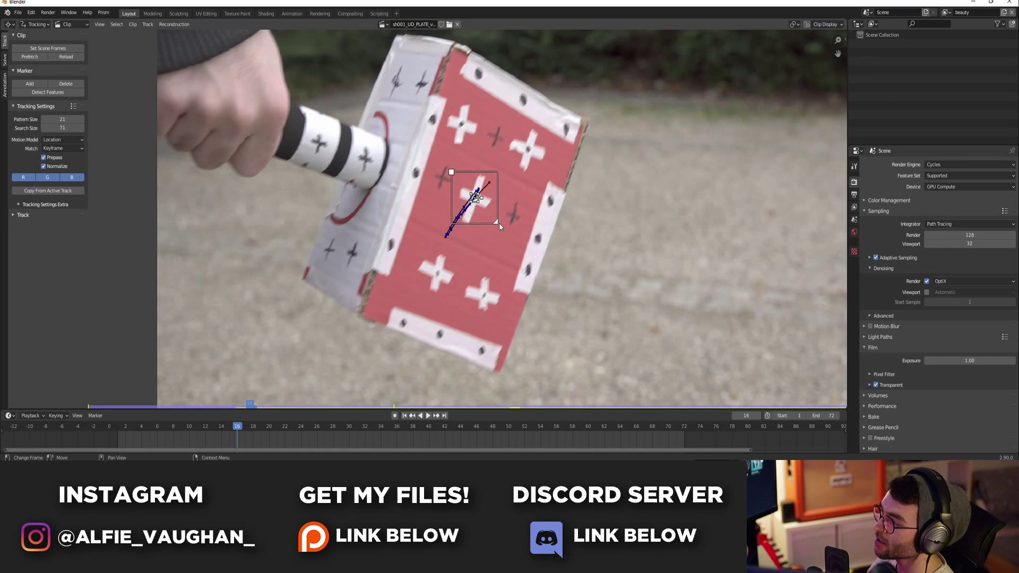
pyautogui.press('Left')
pyautogui.press('Left')
pyautogui.press('Right')
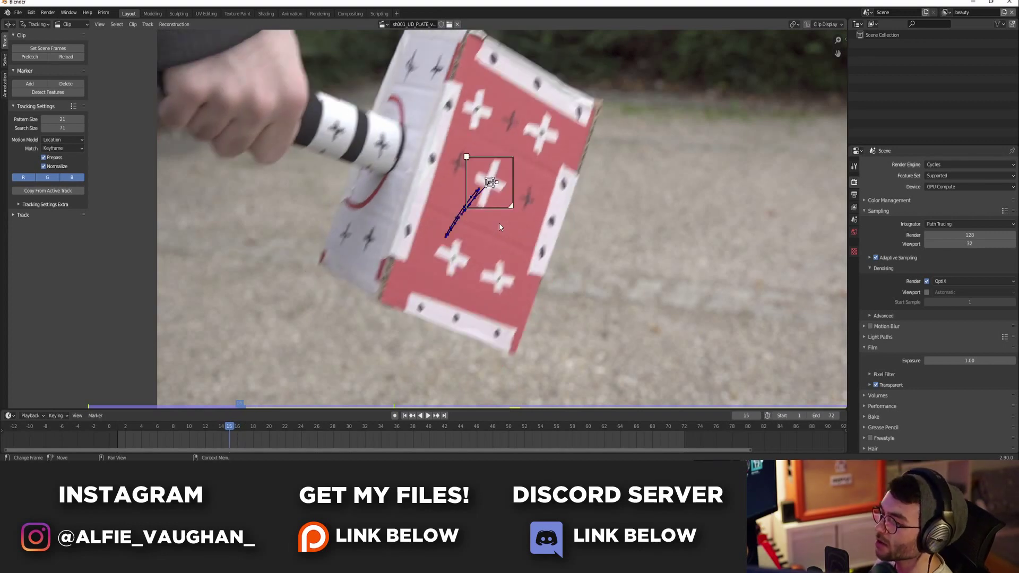
# Step: Step back through the frames before 15 and return, examining how the blurred middle cross moves
pyautogui.press('Left')
pyautogui.press('Left')
pyautogui.press('Left')
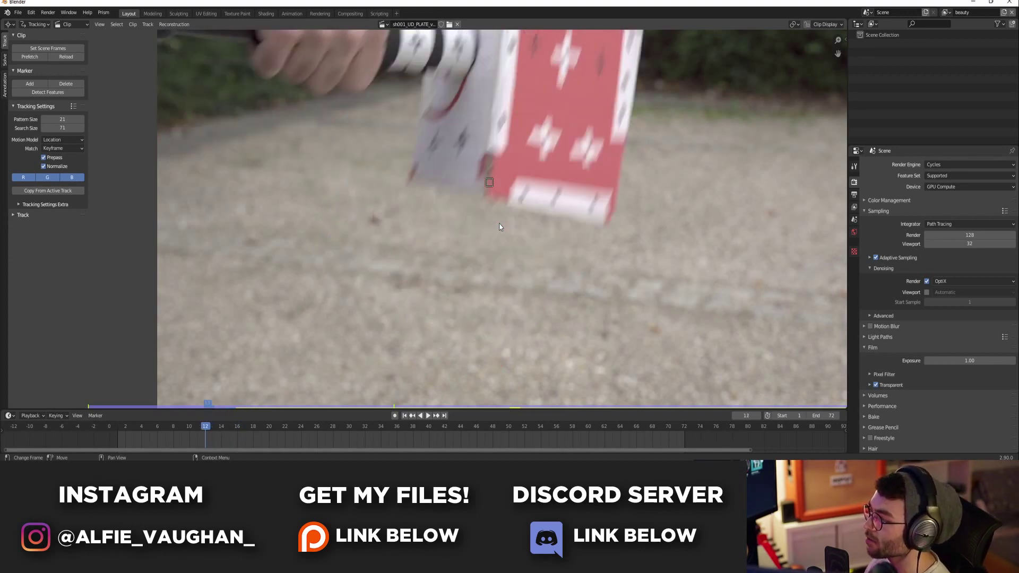
pyautogui.press('Left')
pyautogui.press('Left')
pyautogui.press('Left')
pyautogui.press('Right')
pyautogui.press('Right')
pyautogui.press('Right')
pyautogui.press('Right')
pyautogui.press('Right')
pyautogui.press('Right')
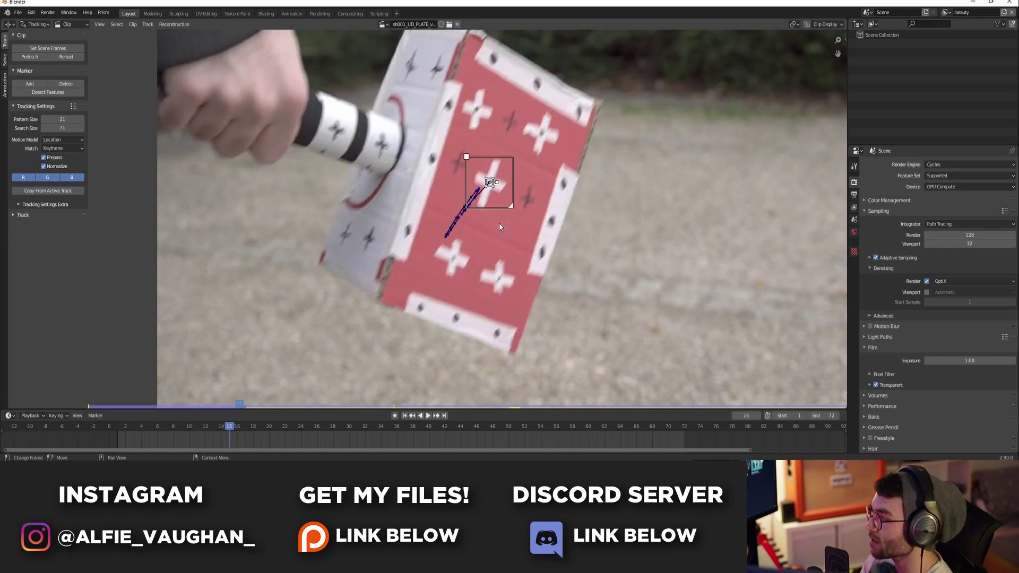
# Step: Reposition the marker by hand onto the centre of the middle white cross at frame 14
pyautogui.press('Left')
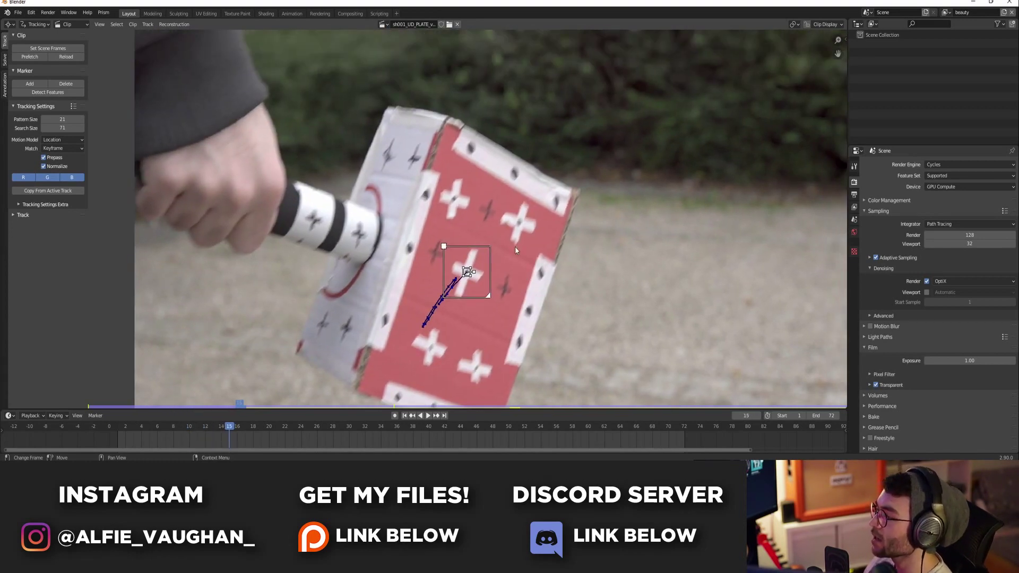
pyautogui.scroll(2, 515, 249)
pyautogui.moveTo(496, 313); pyautogui.dragTo(518, 272, button='middle')
pyautogui.scroll(1, 533, 258)
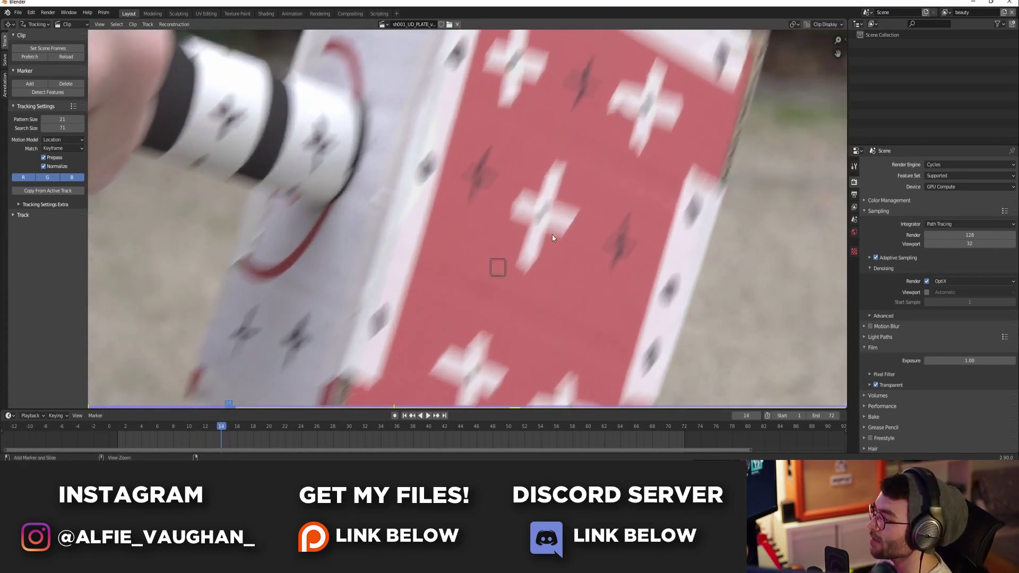
pyautogui.press('g')
pyautogui.click(590, 208)
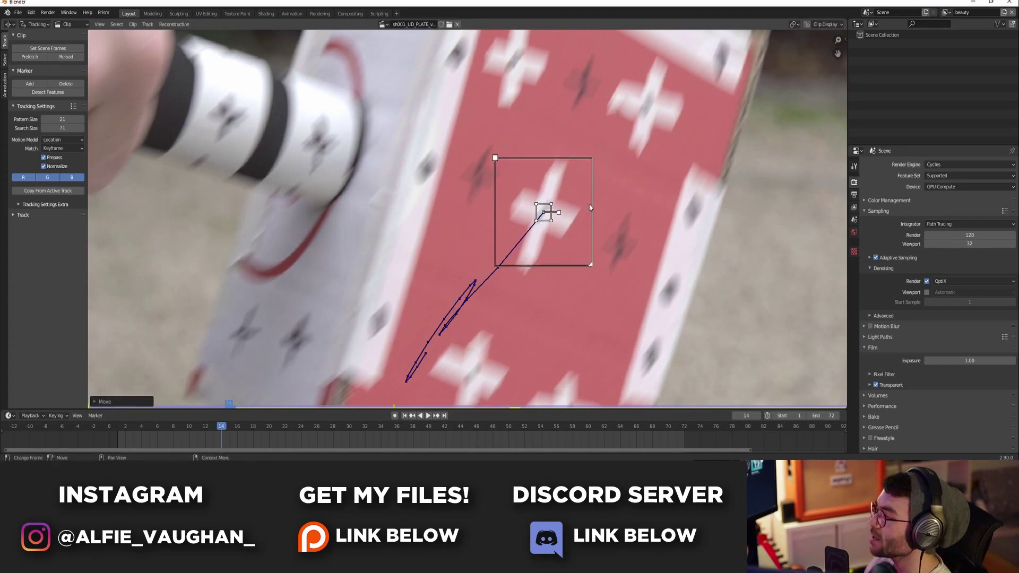
# Step: Place the marker on the middle white cross's centre at frame 13 and fine-tune its position
pyautogui.press('Left')
pyautogui.press('g')
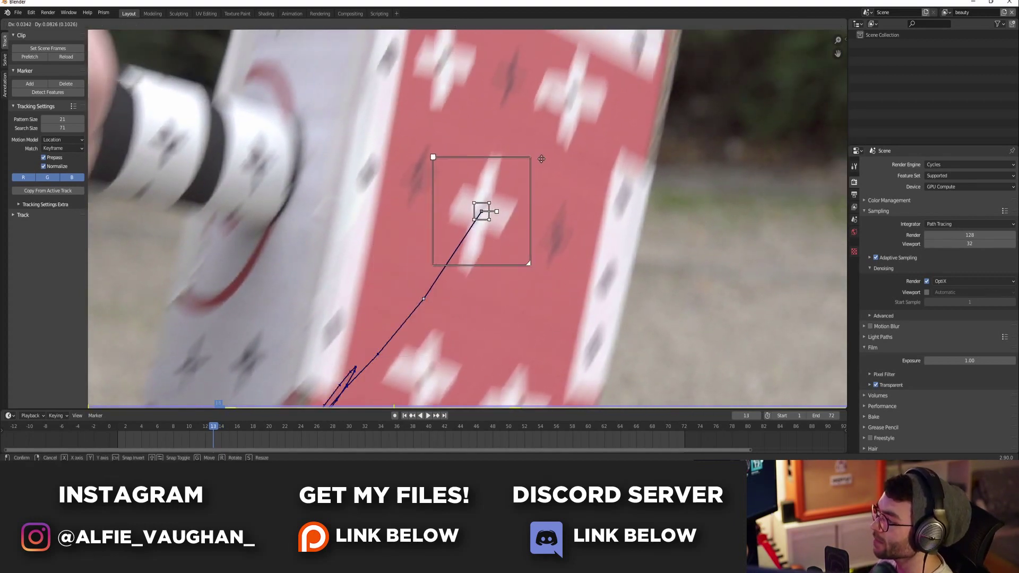
pyautogui.click(541, 161)
pyautogui.press('g')
pyautogui.click(546, 175)
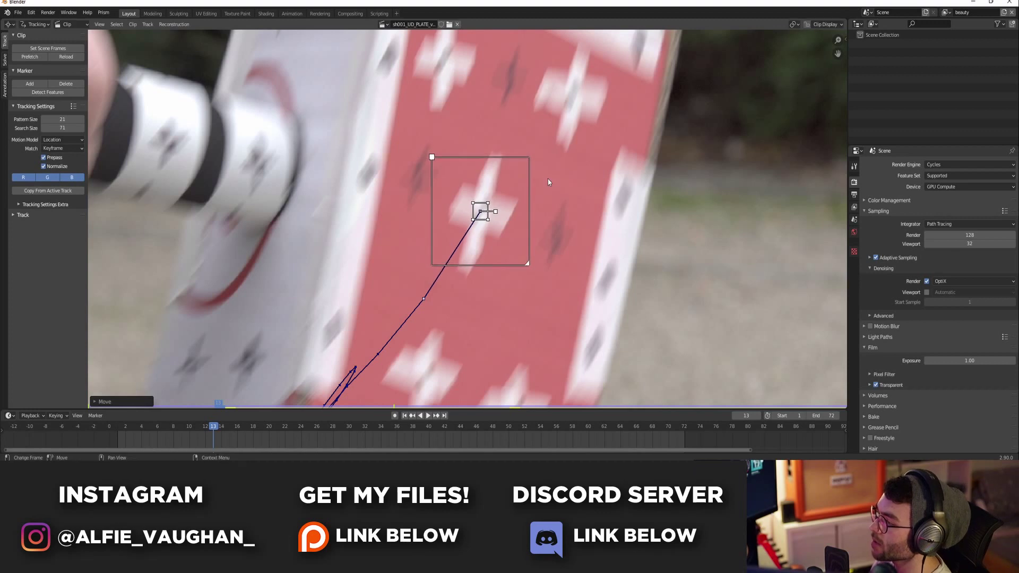
# Step: Move the marker onto the centre of the motion-blurred middle cross at frames 12 and 11
pyautogui.press('Left')
pyautogui.press('g')
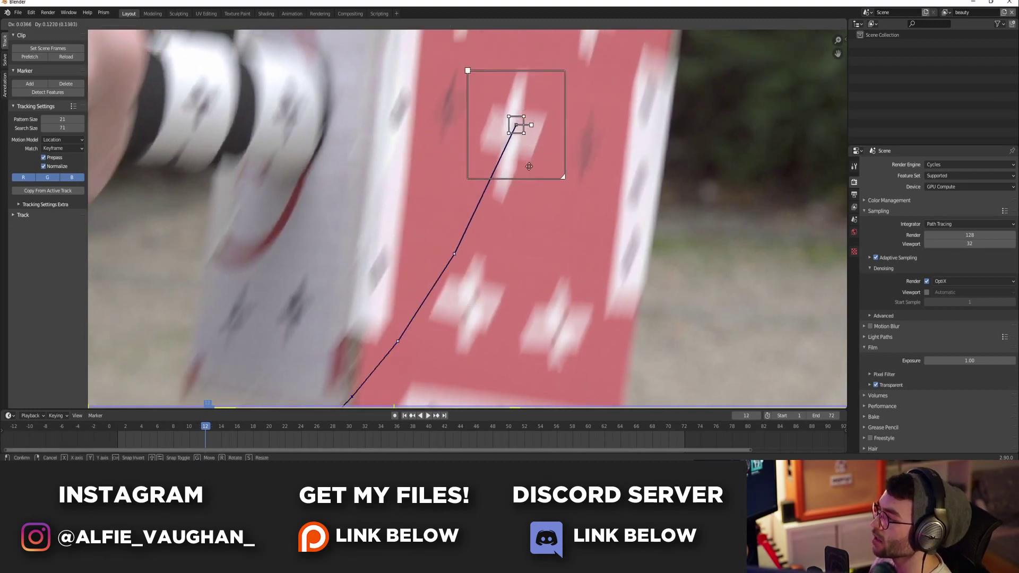
pyautogui.click(526, 173)
pyautogui.press('Left')
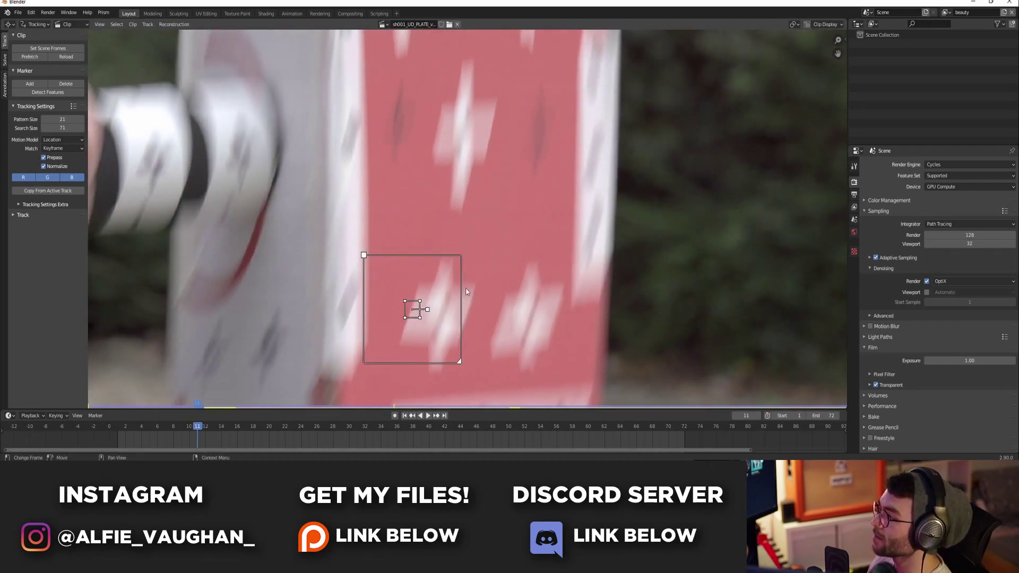
pyautogui.press('g')
pyautogui.click(521, 108)
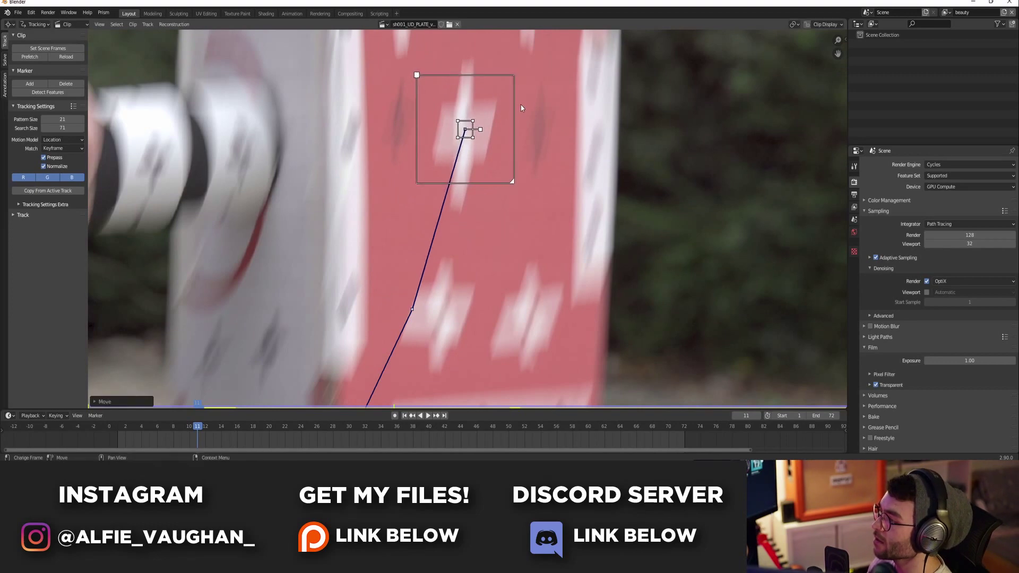
# Step: Step from frame 10 forward, examining where the middle cross leaves the picture and how the hand-placed track follows it
pyautogui.press('Left')
pyautogui.moveTo(532, 166)
pyautogui.mouseDown(button='middle')
pyautogui.moveTo(466, 254)
pyautogui.moveTo(532, 131)
pyautogui.mouseUp(button='middle')
pyautogui.press('f')
pyautogui.scroll(7, 456, 183)
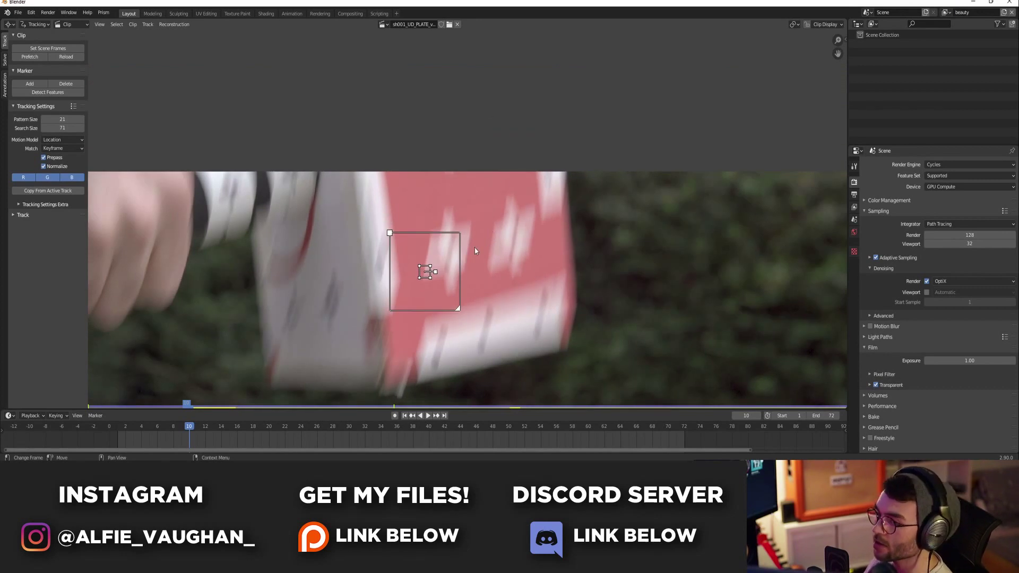
pyautogui.hotkey('alt', 'Right')
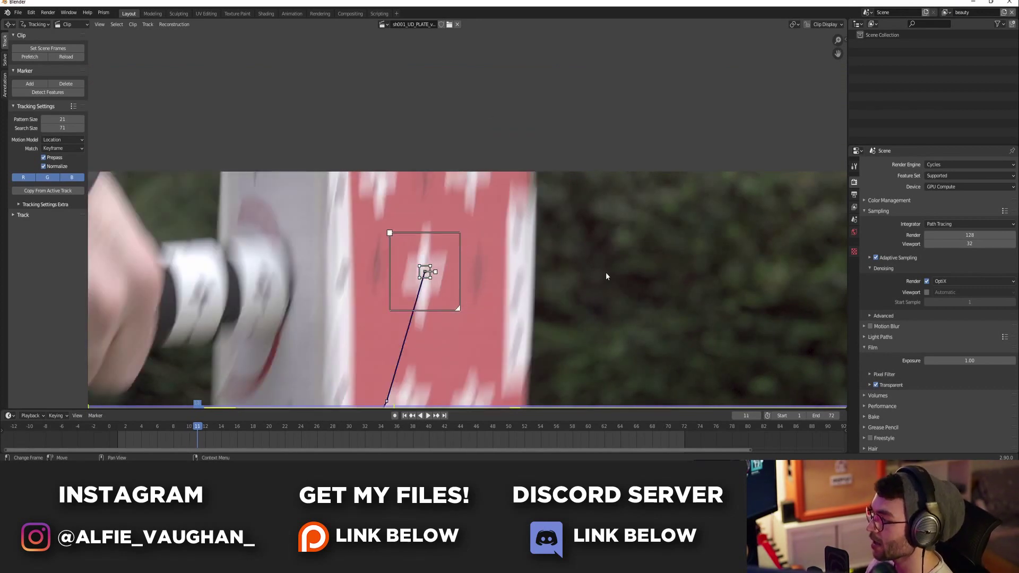
pyautogui.hotkey('alt', 'Right')
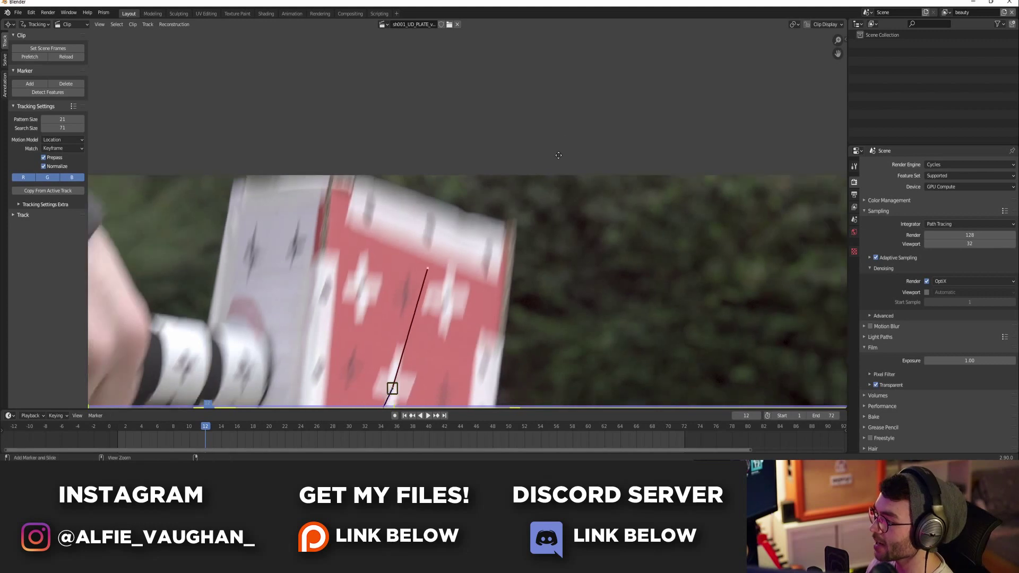
pyautogui.keyDown('ctrl'); pyautogui.moveTo(558, 155); pyautogui.dragTo(509, 160, button='middle'); pyautogui.keyUp('ctrl')
pyautogui.press('Right')
pyautogui.press('Right')
pyautogui.press('Right')
pyautogui.press('Right')
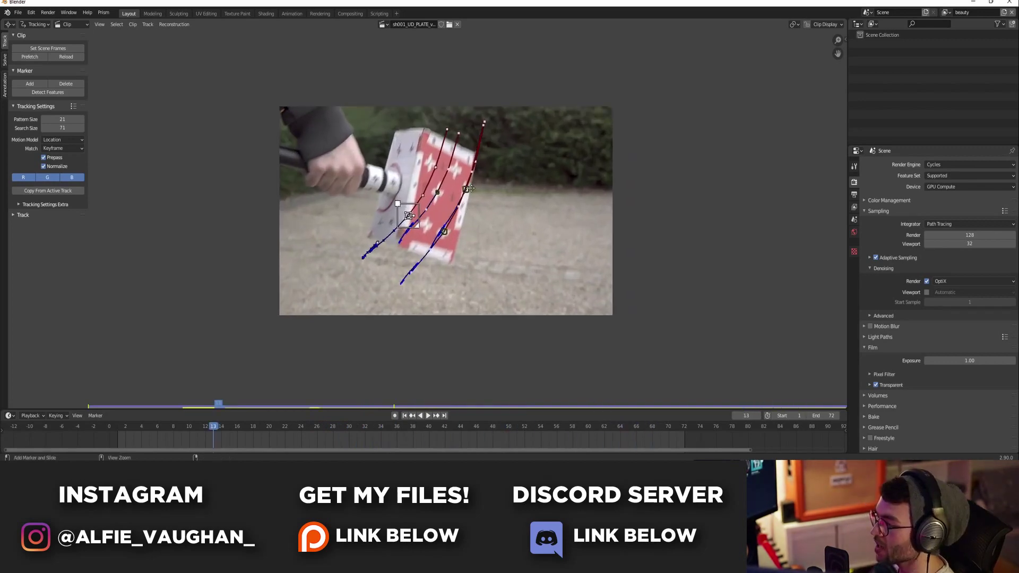
# Step: At frame 13, reposition the marker at the lower end of the white strip along the red face's handle-side edge
pyautogui.scroll(6, 478, 159)
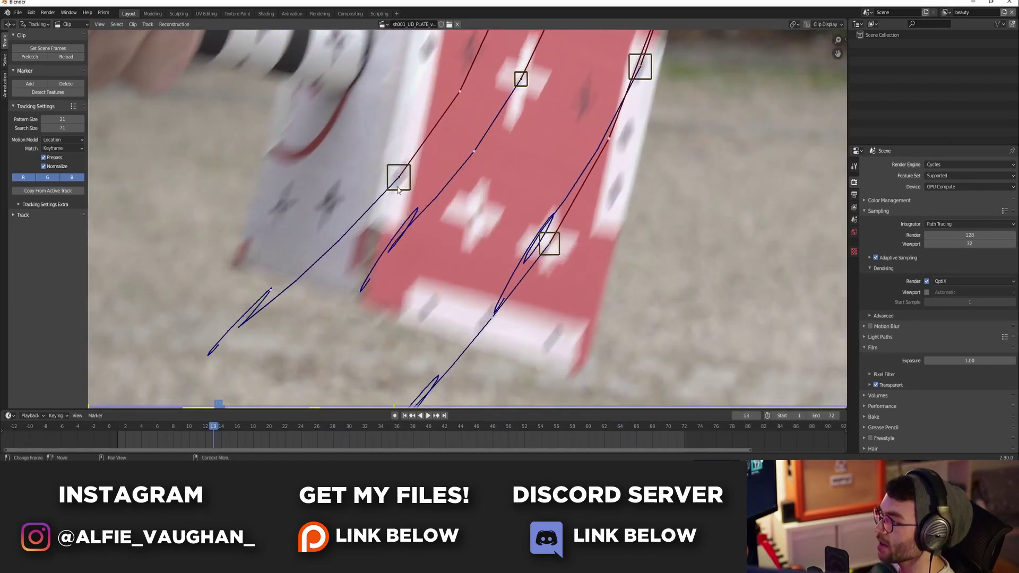
pyautogui.click(405, 189)
pyautogui.press('g')
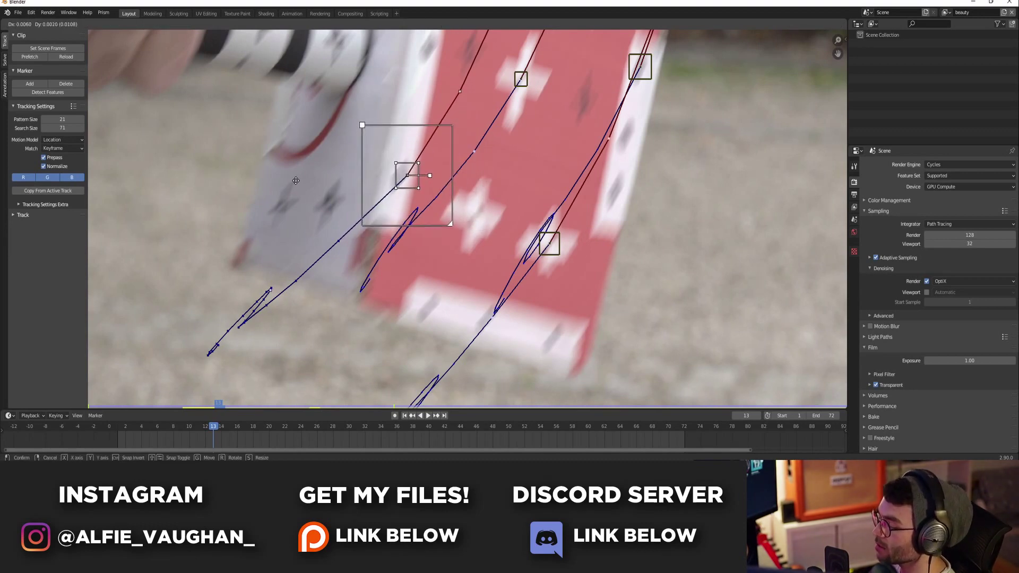
pyautogui.click(326, 217)
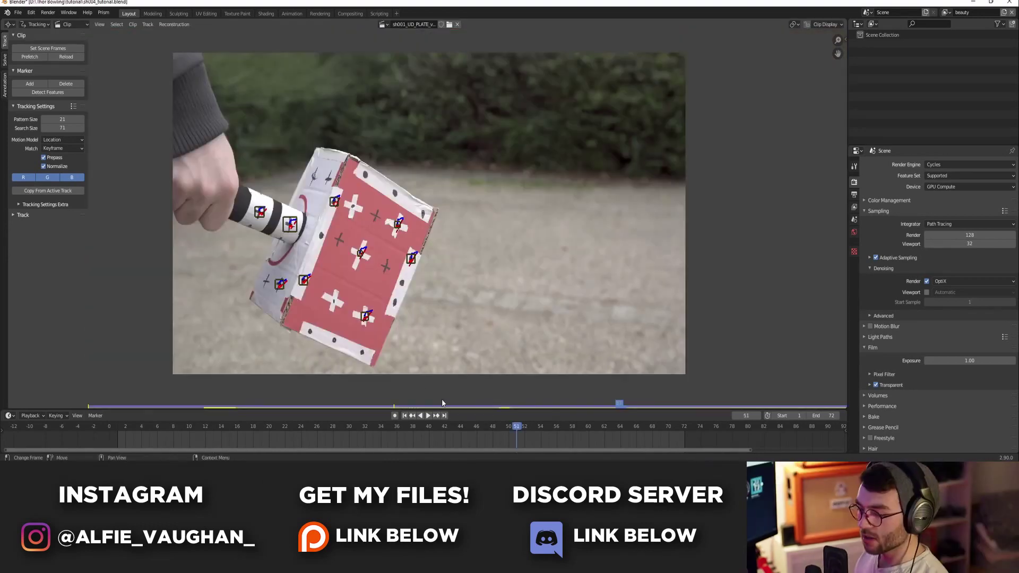
# Step: Scrub and play back the clip to check all the hammer tracks, and save the file
pyautogui.moveTo(515, 428); pyautogui.dragTo(332, 412)
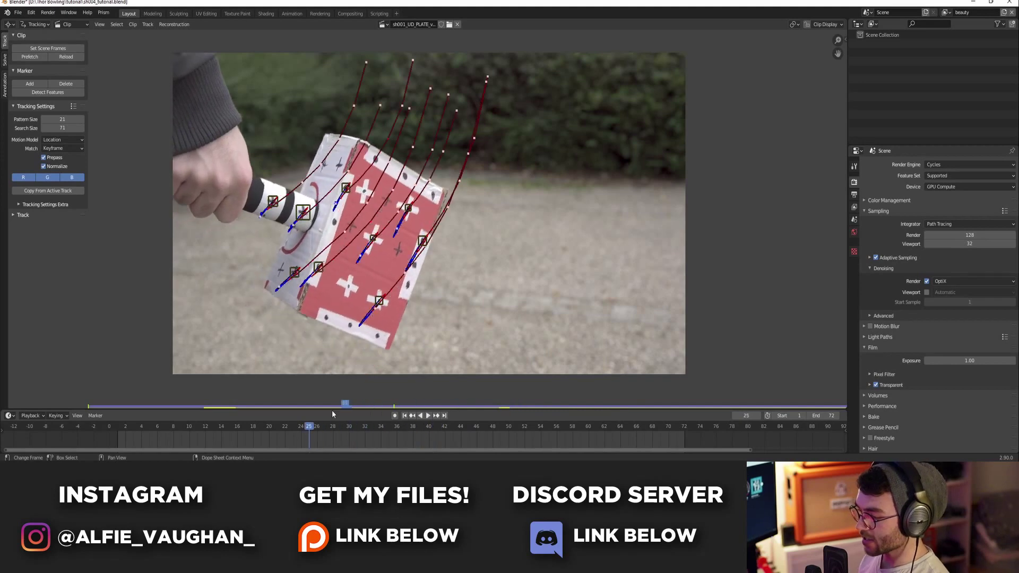
pyautogui.scroll(4, 491, 153)
pyautogui.keyDown('ctrl'); pyautogui.moveTo(492, 153); pyautogui.dragTo(531, 170, button='middle'); pyautogui.keyUp('ctrl')
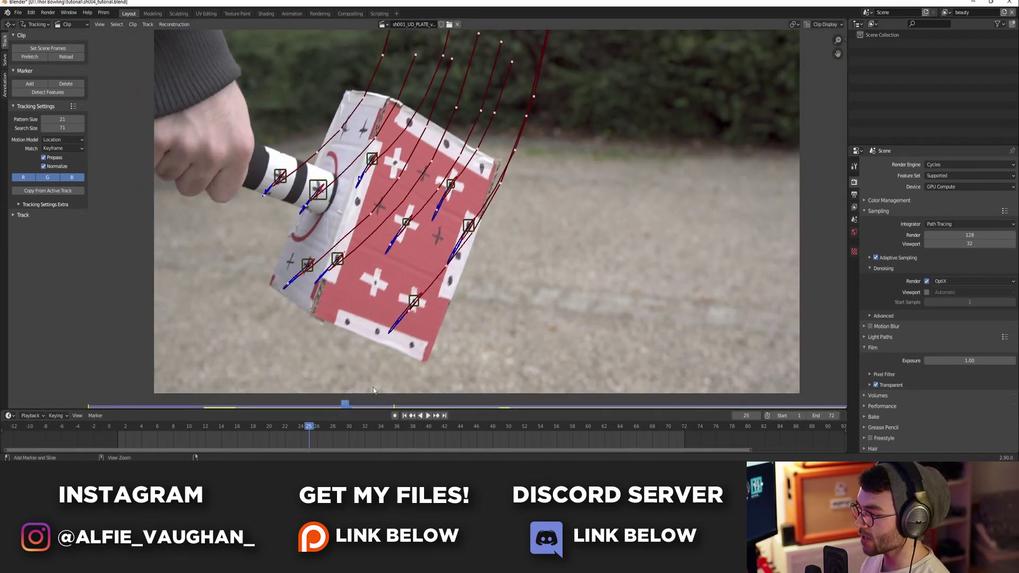
pyautogui.hotkey('ctrl', 's')
pyautogui.press('space')
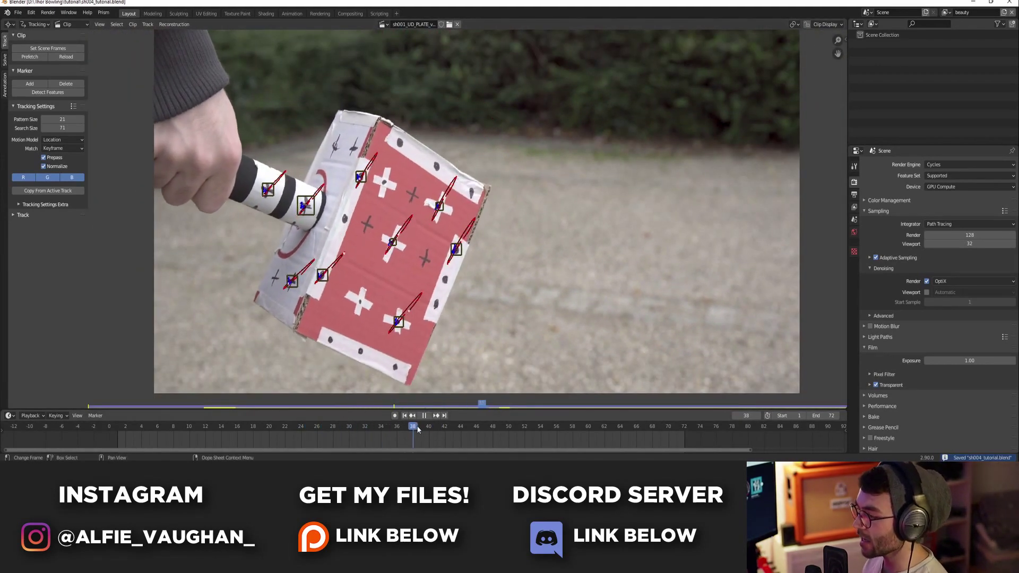
pyautogui.moveTo(451, 432); pyautogui.dragTo(301, 416)
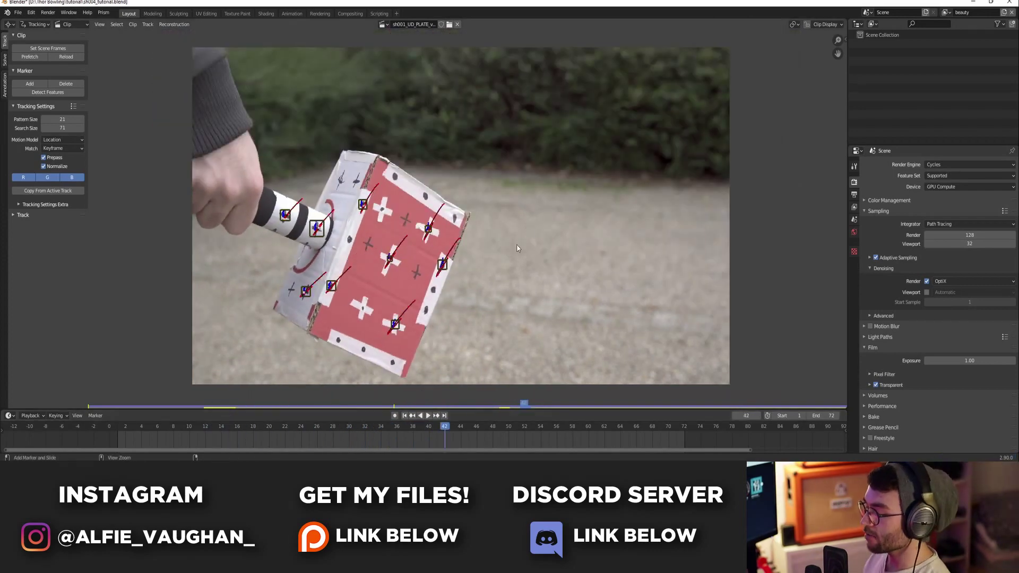
pyautogui.keyDown('ctrl'); pyautogui.moveTo(537, 244); pyautogui.dragTo(532, 232, button='middle'); pyautogui.keyUp('ctrl')
pyautogui.hotkey('ctrl', 's')
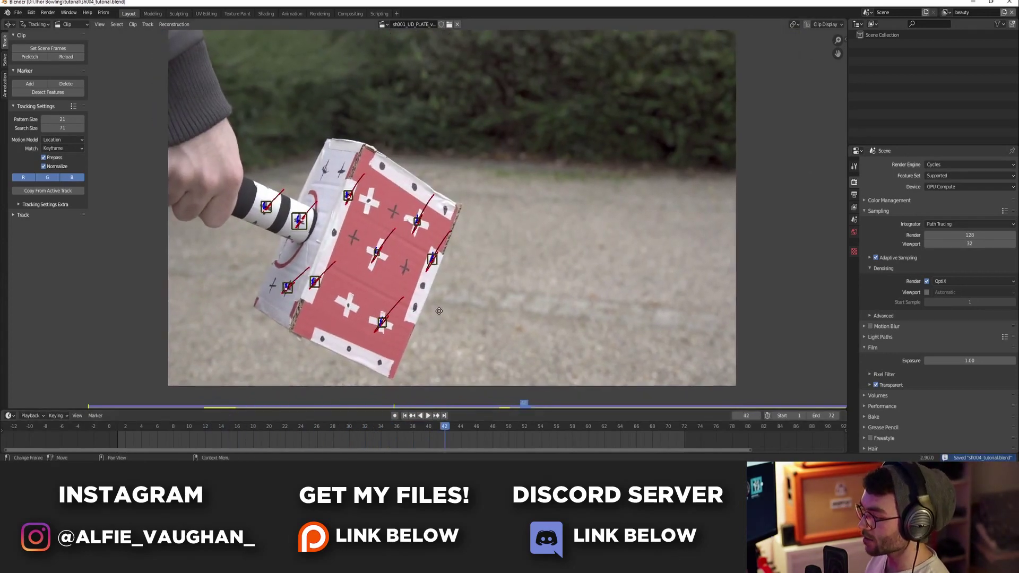
# Step: Select all the hammer's tracking markers, solve the object motion with Keyframe enabled, and save the file
pyautogui.moveTo(438, 432)
pyautogui.mouseDown()
pyautogui.moveTo(298, 426)
pyautogui.moveTo(357, 428)
pyautogui.mouseUp()
pyautogui.press('a')
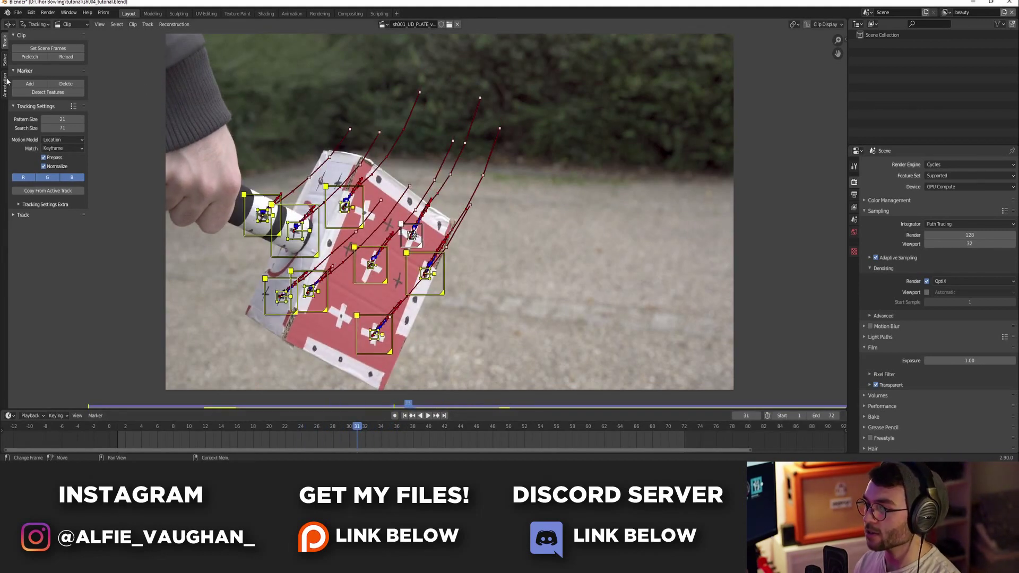
pyautogui.click(5, 60)
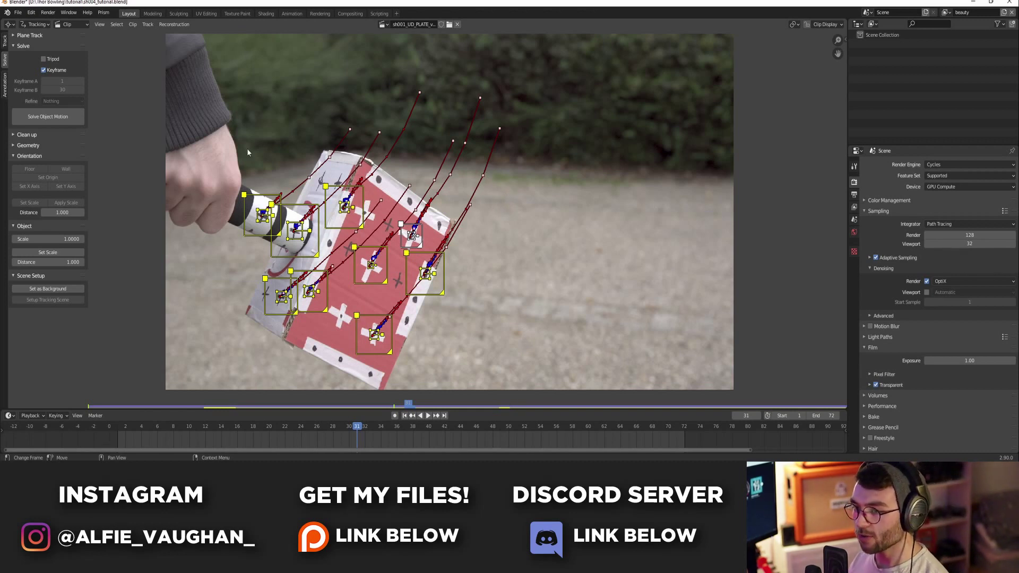
pyautogui.click(49, 121)
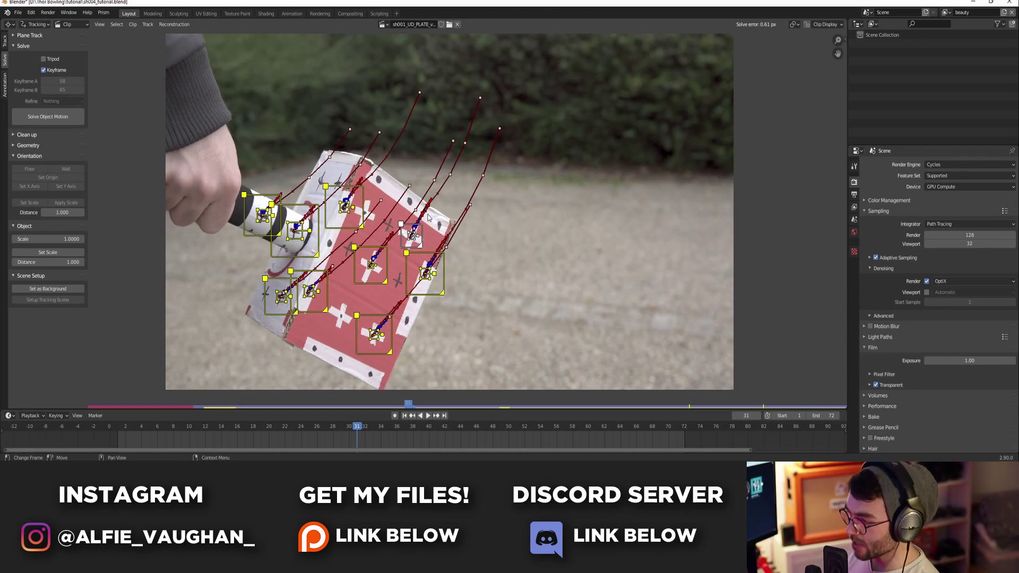
pyautogui.hotkey('alt', 'a')
pyautogui.hotkey('ctrl', 's')
# Step: Turn on the marker Info display for all tracks, examine each track's average error, and deselect the markers
pyautogui.keyDown('ctrl'); pyautogui.moveTo(428, 218); pyautogui.dragTo(467, 200, button='middle'); pyautogui.keyUp('ctrl')
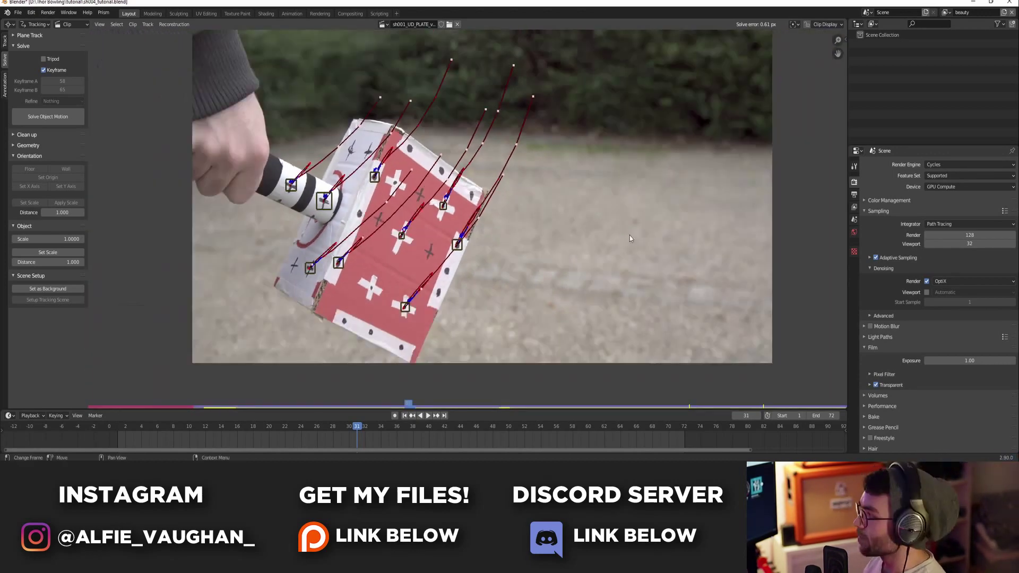
pyautogui.press('a')
pyautogui.click(824, 24)
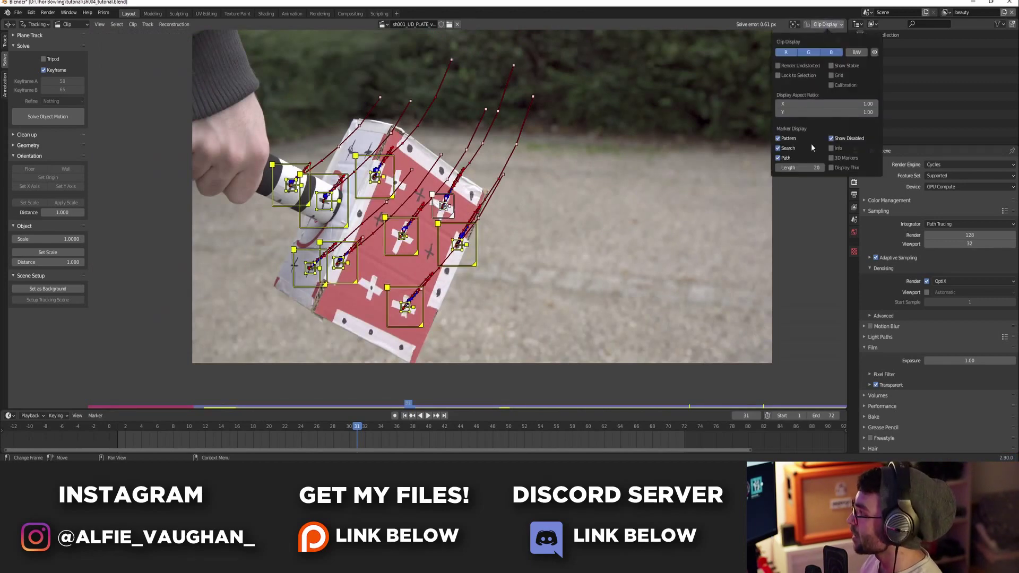
pyautogui.click(832, 149)
pyautogui.scroll(2, 469, 311)
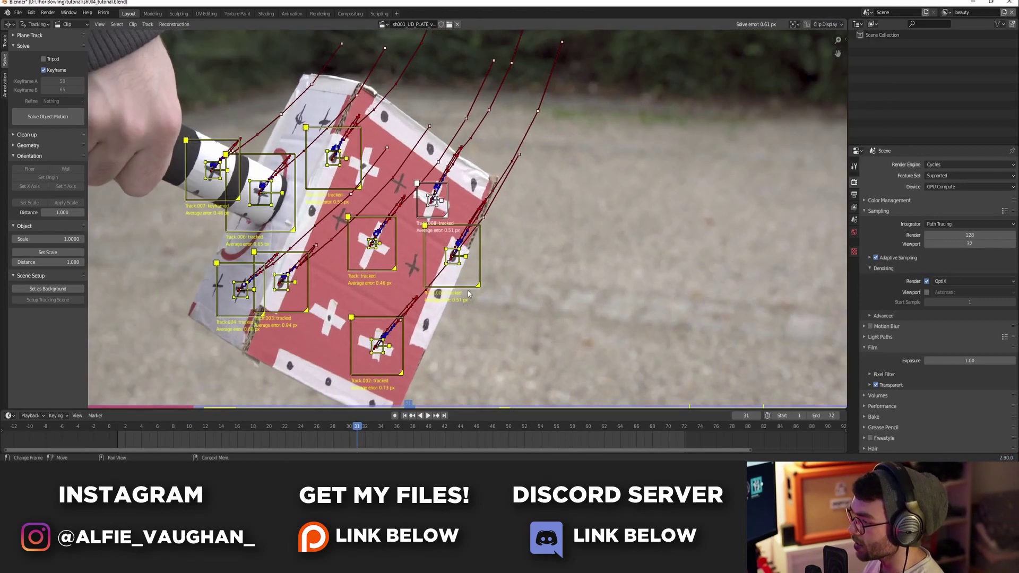
pyautogui.scroll(2, 498, 309)
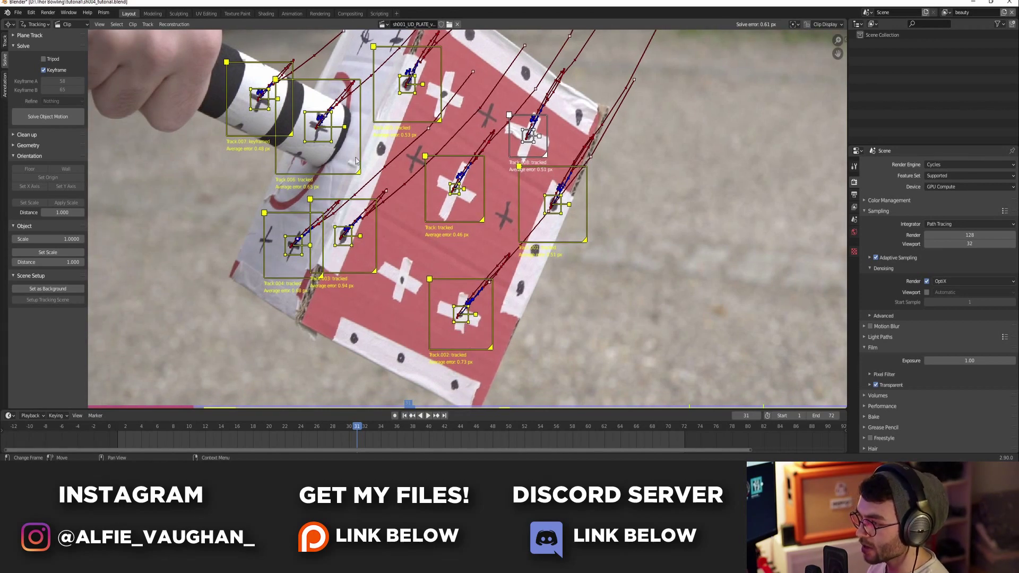
pyautogui.moveTo(356, 161); pyautogui.dragTo(366, 191, button='middle')
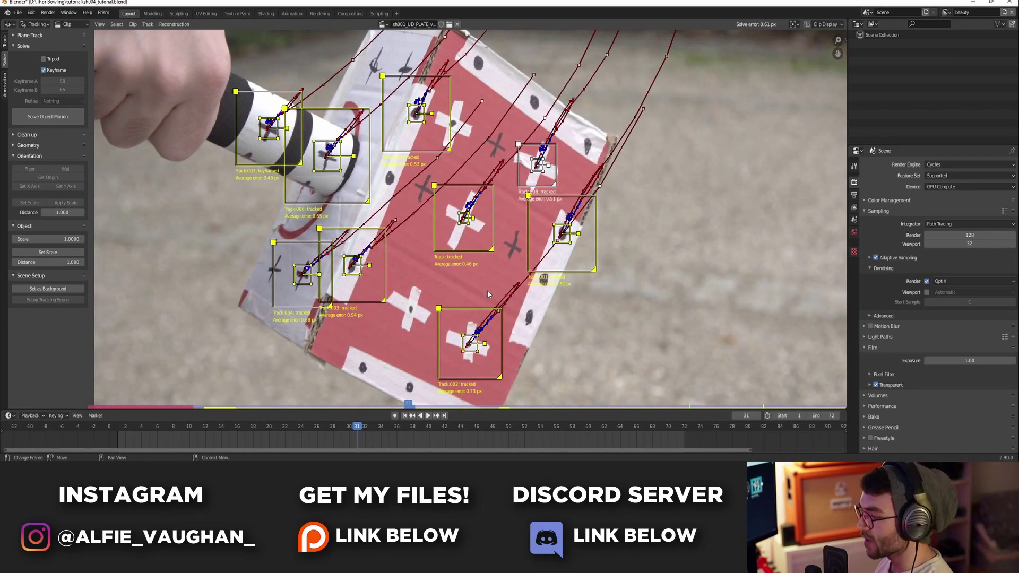
pyautogui.keyDown('ctrl'); pyautogui.moveTo(487, 291); pyautogui.dragTo(470, 312, button='middle'); pyautogui.keyUp('ctrl')
pyautogui.moveTo(469, 312); pyautogui.dragTo(442, 332, button='middle')
pyautogui.keyDown('ctrl'); pyautogui.moveTo(345, 296); pyautogui.dragTo(390, 222, button='middle'); pyautogui.keyUp('ctrl')
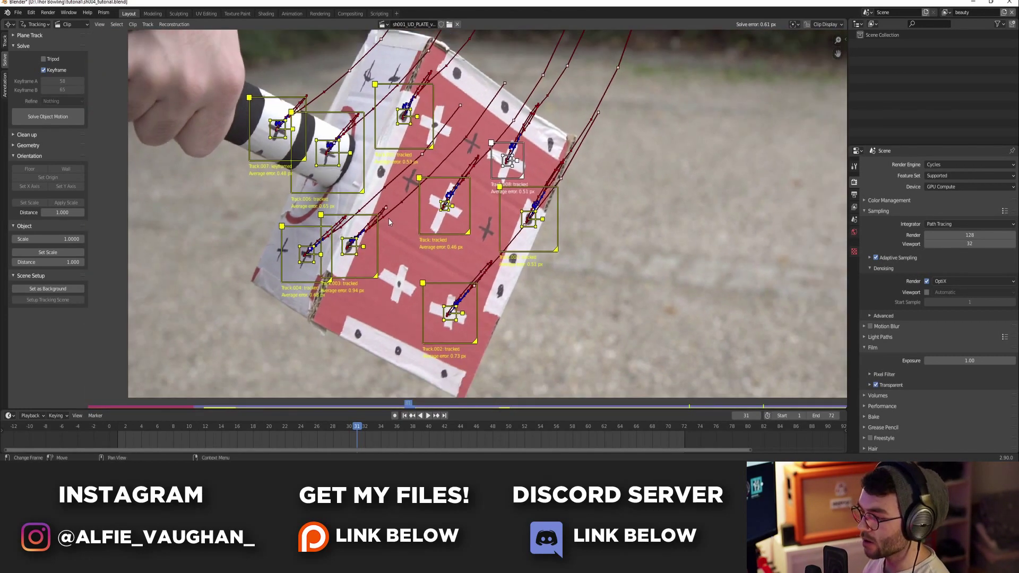
pyautogui.hotkey('alt', 'a')
pyautogui.scroll(-2, 479, 216)
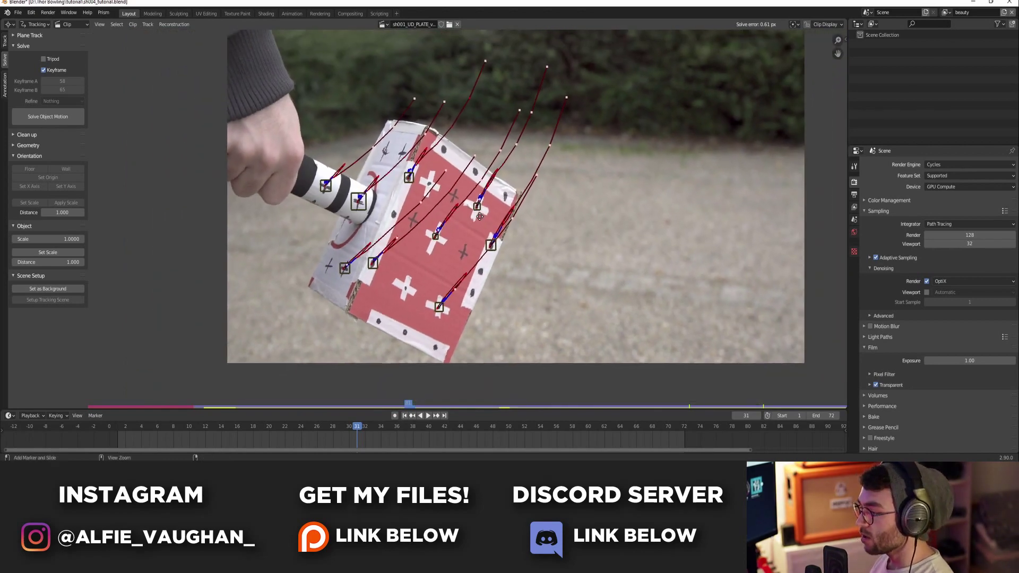
# Step: Save the file, and use Clean Tracks with an error threshold of 0.660 to select the high-error tracks and delete them
pyautogui.keyDown('ctrl'); pyautogui.moveTo(479, 216); pyautogui.dragTo(449, 235, button='middle'); pyautogui.keyUp('ctrl')
pyautogui.hotkey('ctrl', 's')
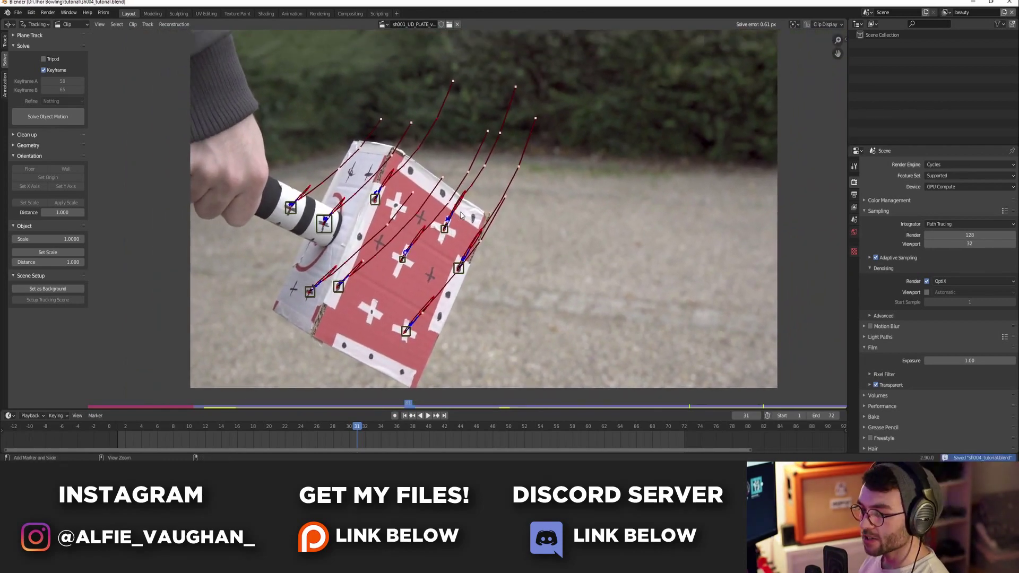
pyautogui.click(35, 134)
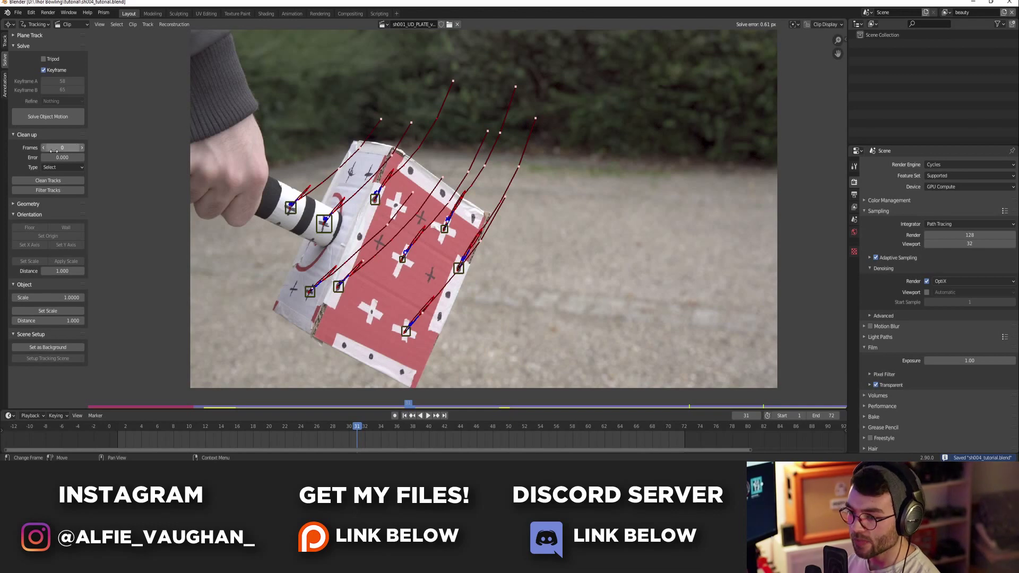
pyautogui.scroll(2, 381, 220)
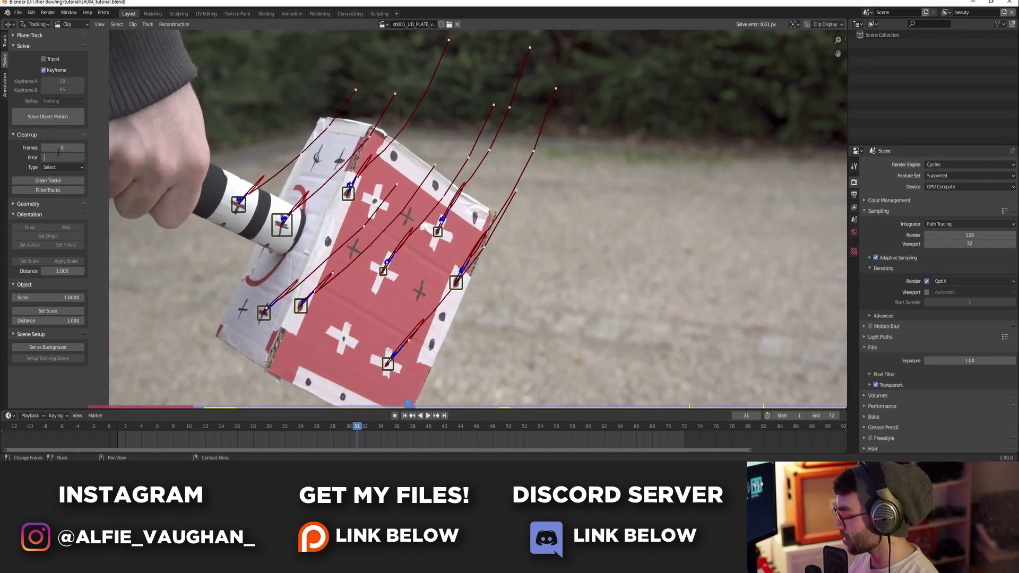
pyautogui.click(59, 182)
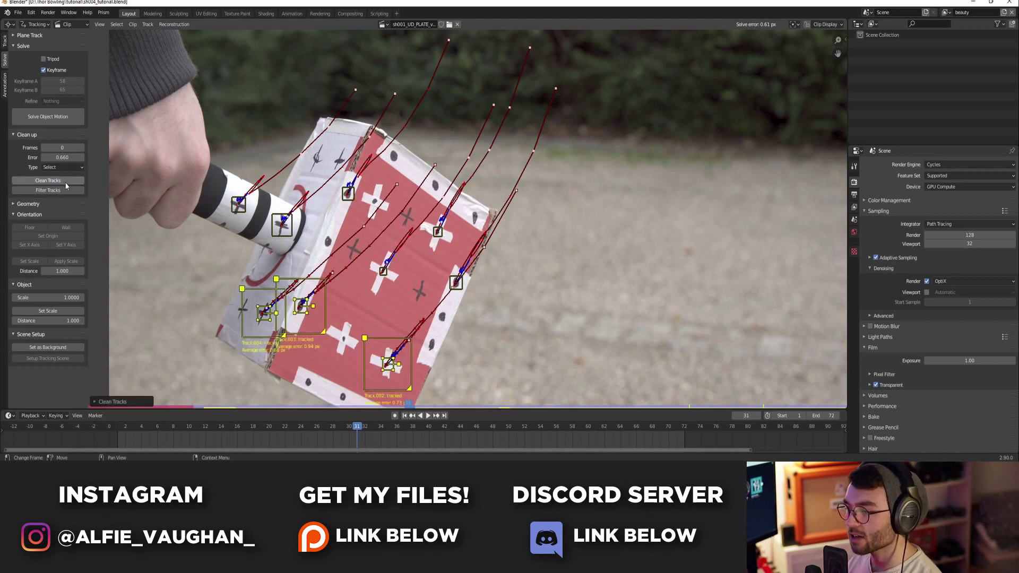
pyautogui.moveTo(304, 312); pyautogui.dragTo(336, 285, button='middle')
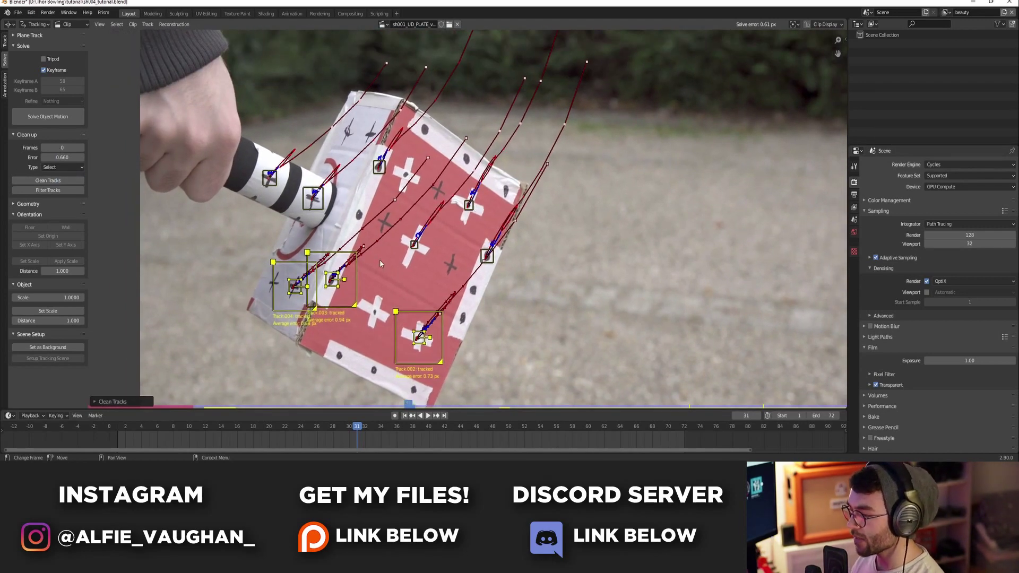
pyautogui.press('Delete')
pyautogui.scroll(-1, 392, 237)
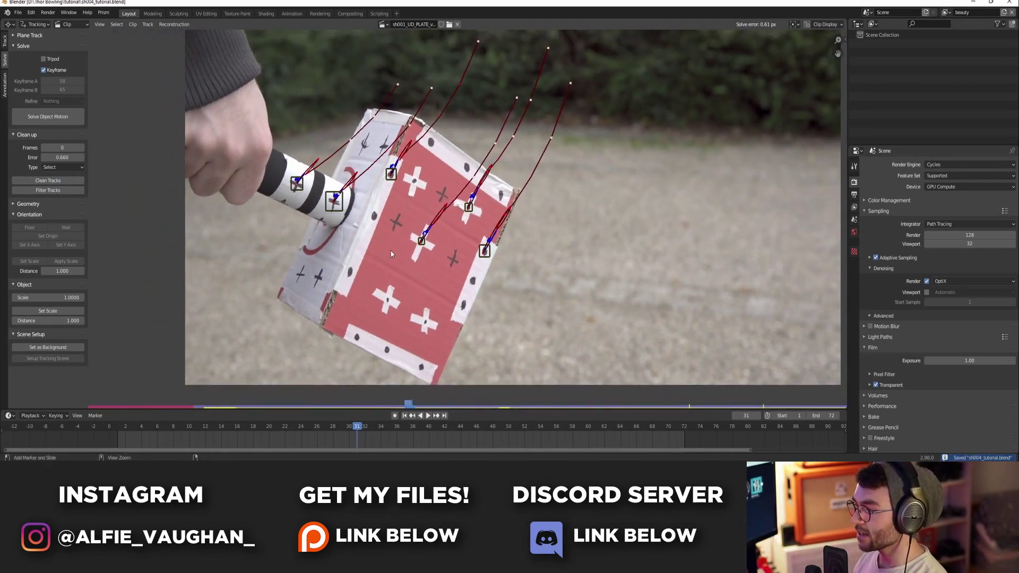
# Step: Try to solve the object motion again with all the remaining tracks
pyautogui.press('a')
pyautogui.click(48, 117)
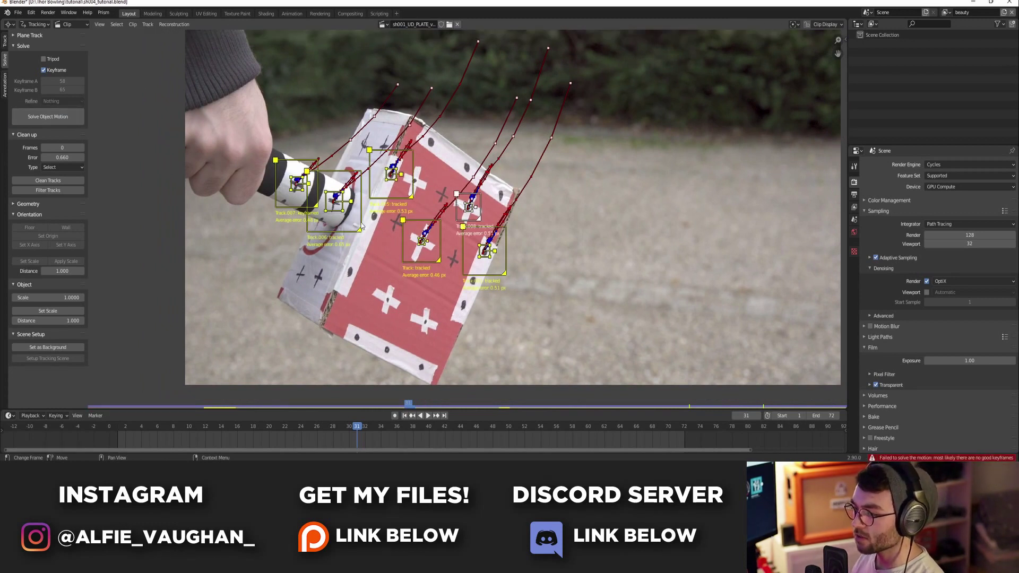
pyautogui.click(410, 227)
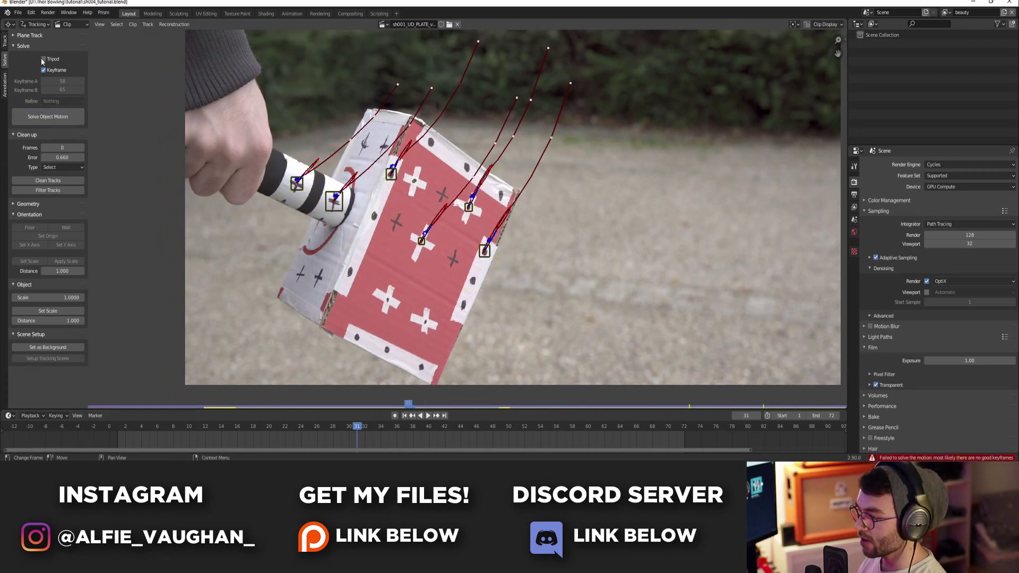
pyautogui.click(5, 42)
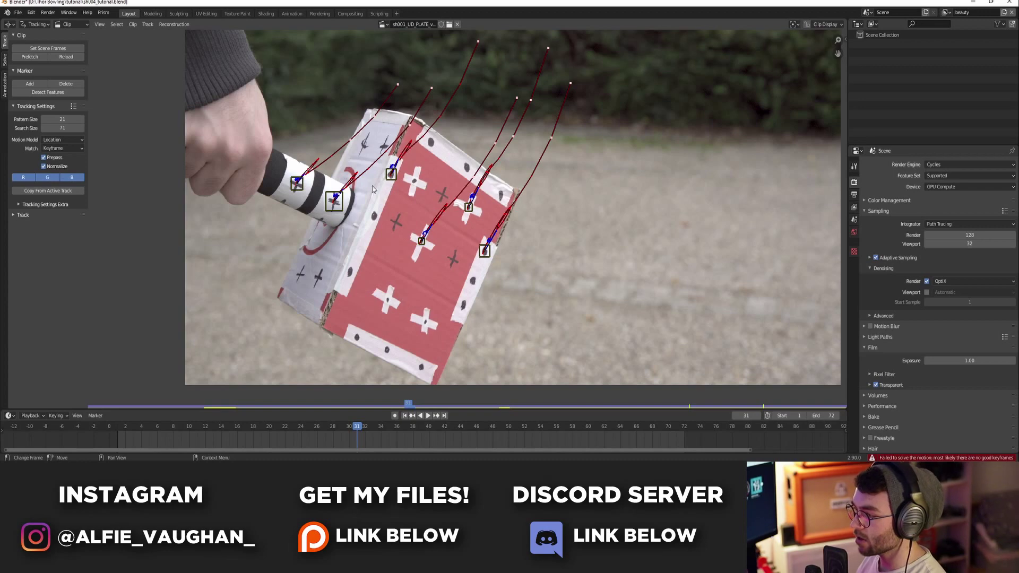
pyautogui.scroll(6, 435, 251)
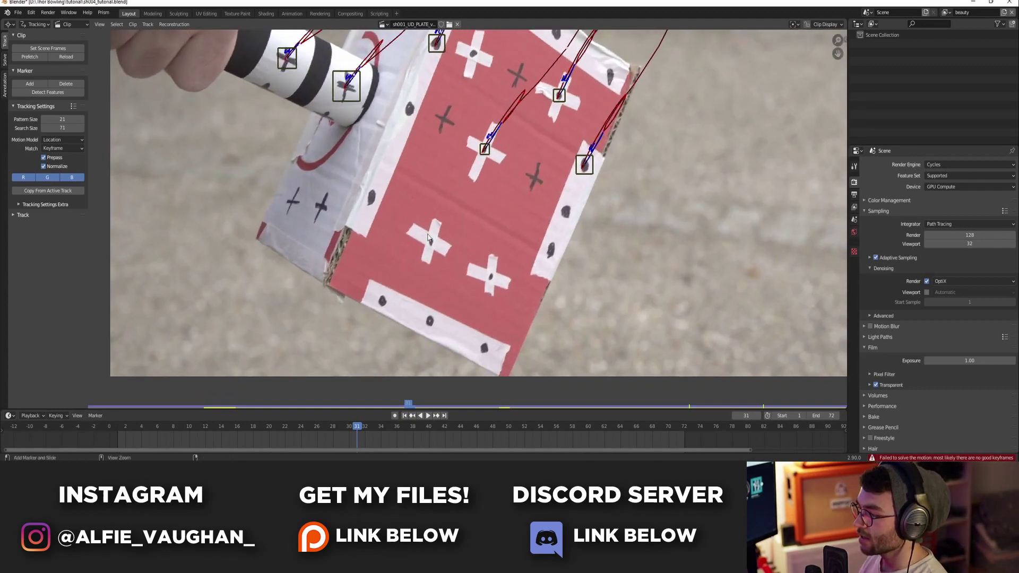
pyautogui.scroll(-4, 427, 247)
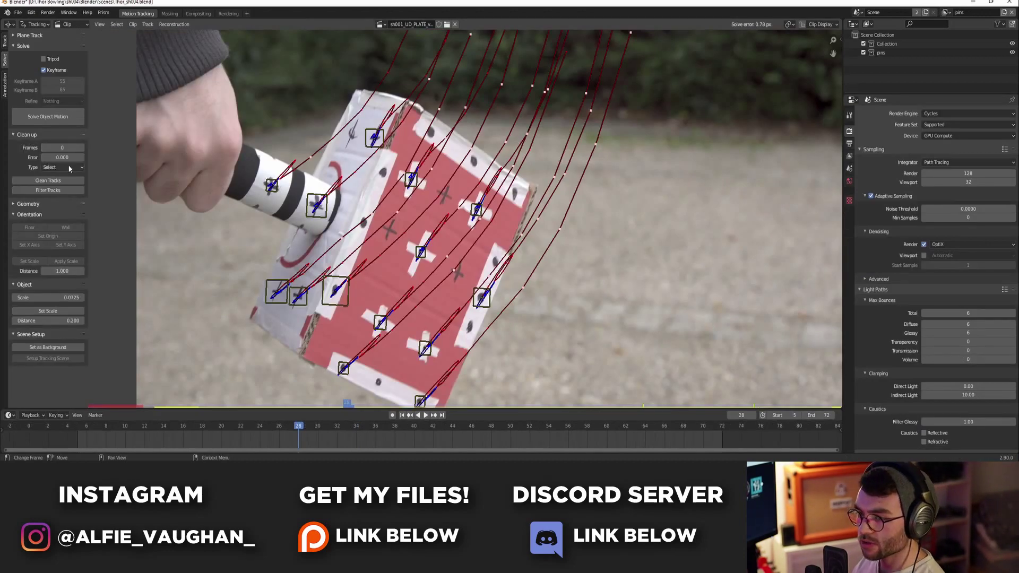
# Step: Turn on the marker Info display in the Thor_sh004 file and examine every track's average error
pyautogui.click(821, 24)
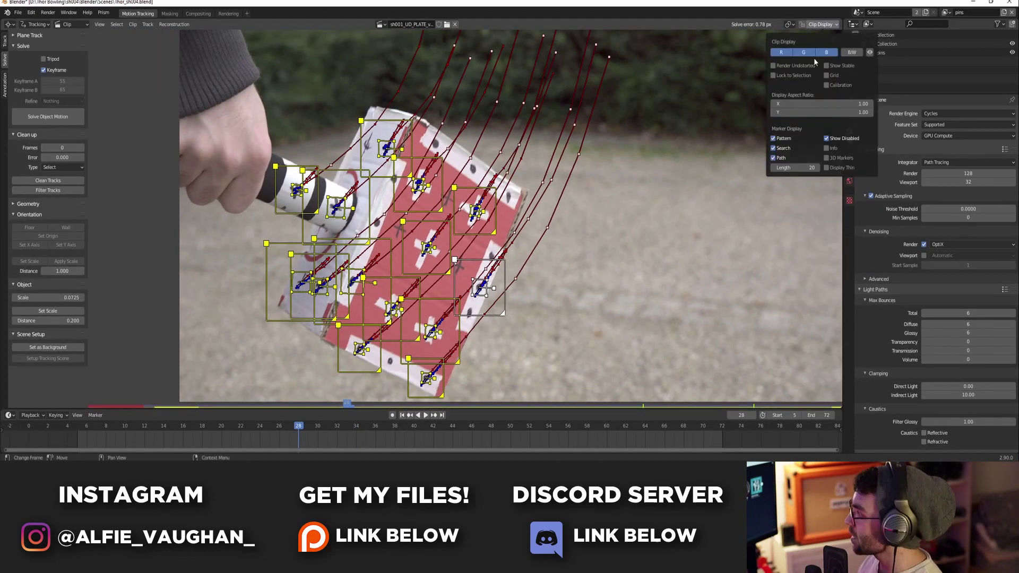
pyautogui.click(827, 148)
pyautogui.scroll(3, 547, 249)
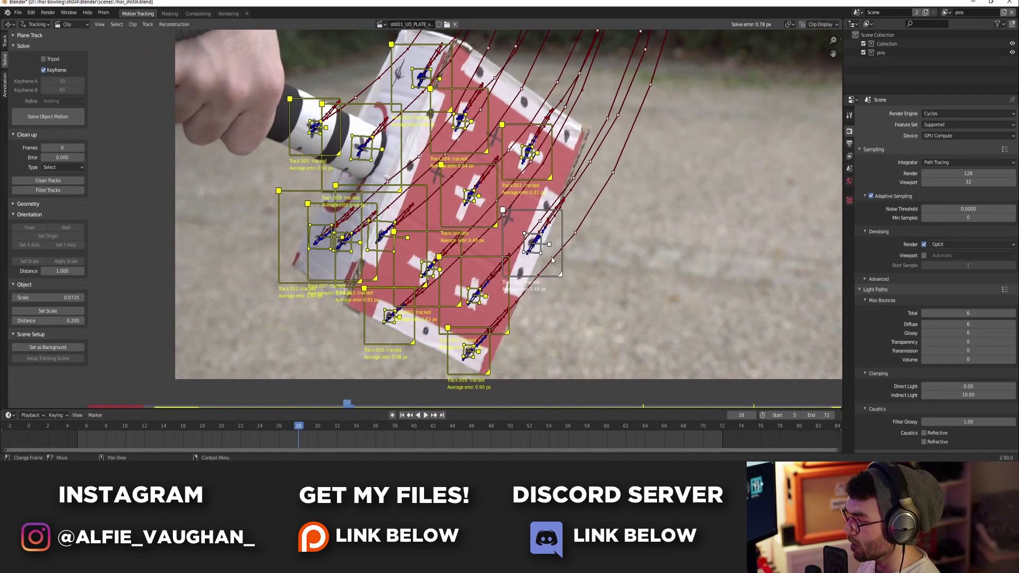
pyautogui.scroll(1, 546, 250)
pyautogui.hotkey('alt', 'a')
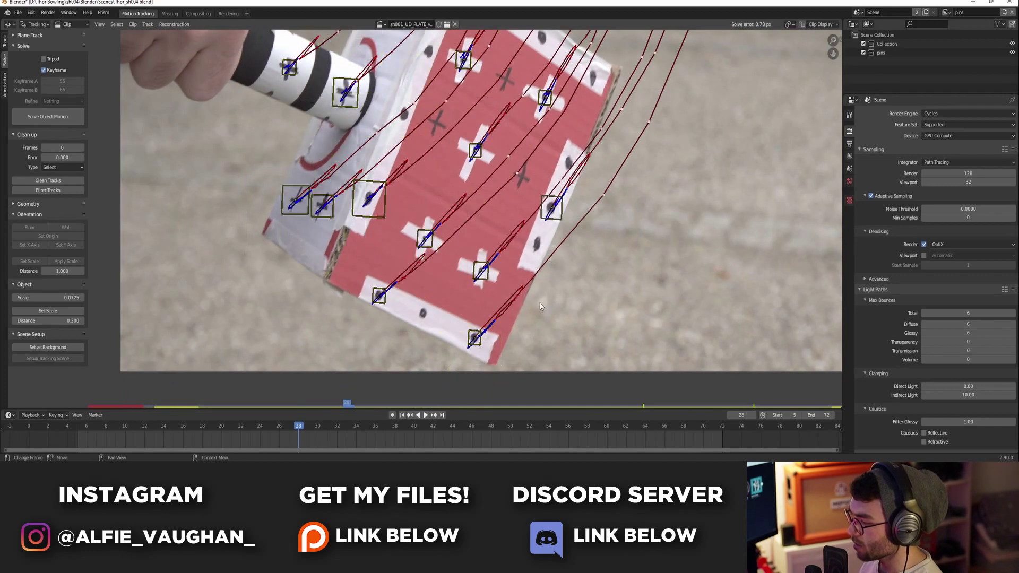
pyautogui.press('a')
pyautogui.moveTo(376, 284); pyautogui.dragTo(384, 308, button='middle')
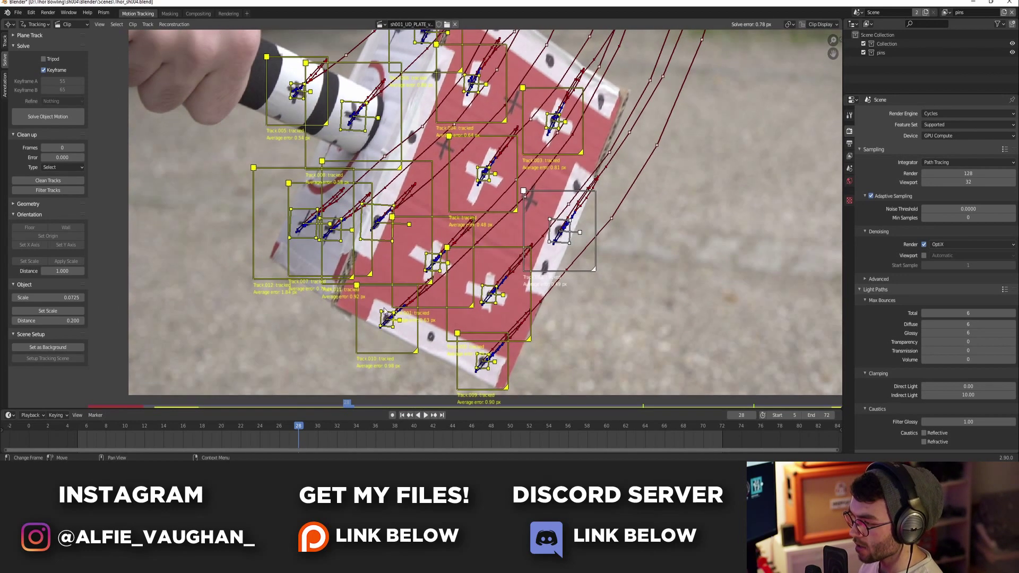
# Step: Delete the tracks on the handle-side face's outer lower cross and the bottom strip's nearest dot, save, and solve the object motion again
pyautogui.click(279, 280)
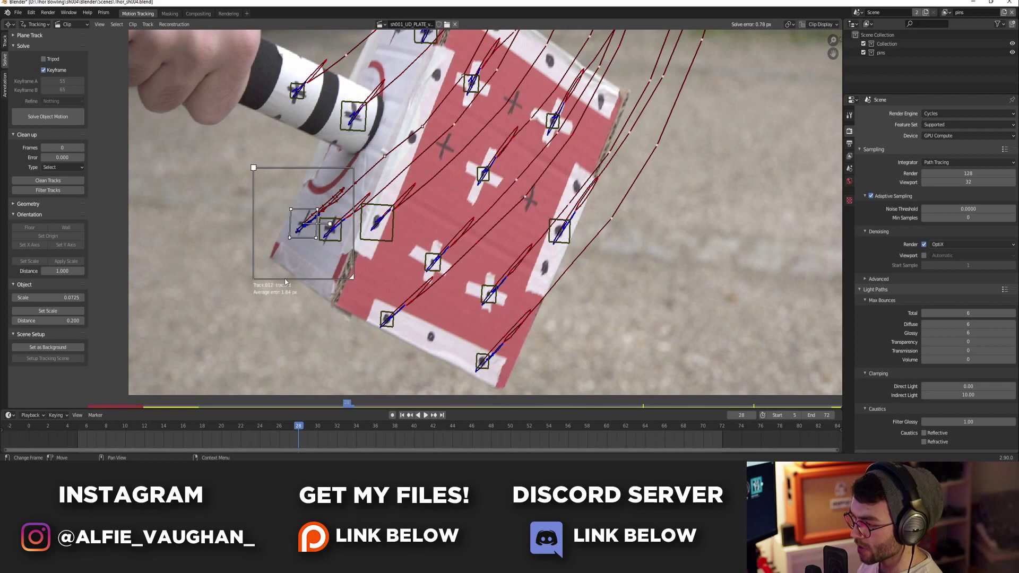
pyautogui.hotkey('ctrl', 's')
pyautogui.press('a')
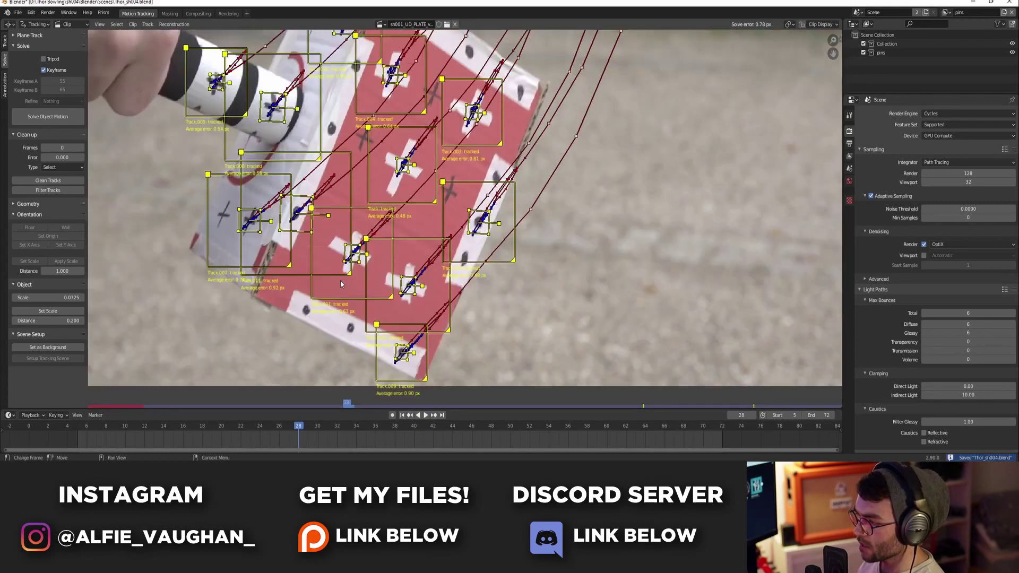
pyautogui.scroll(-3, 332, 304)
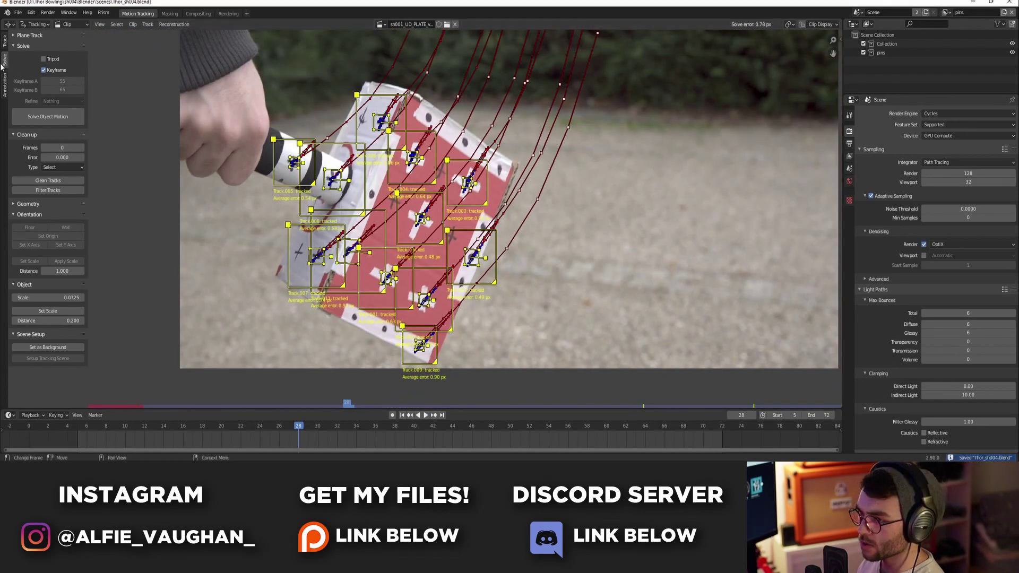
pyautogui.click(56, 117)
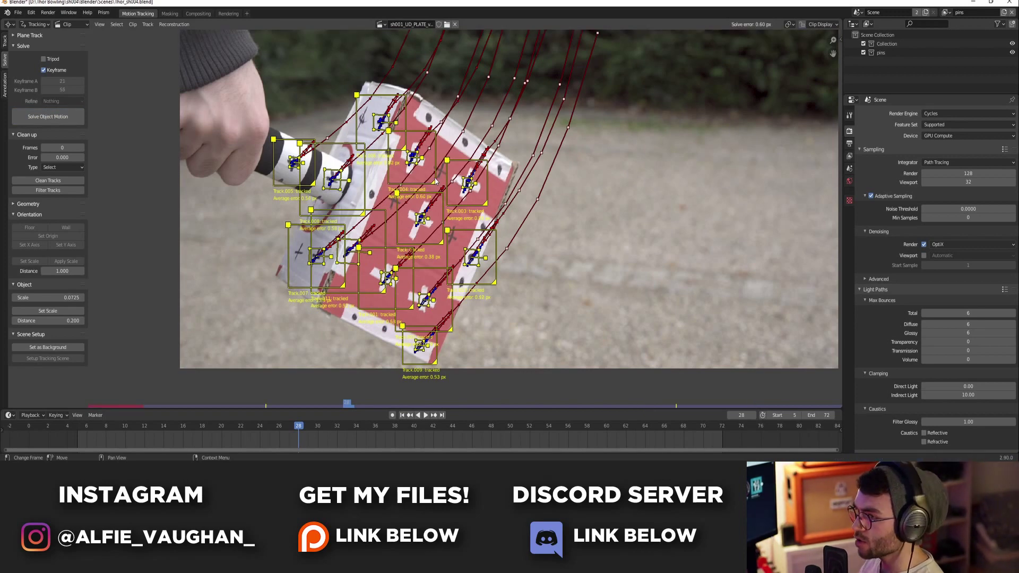
# Step: Delete the track at the lower end of the white strip along the red face's handle-side edge, and save the file
pyautogui.scroll(3, 558, 224)
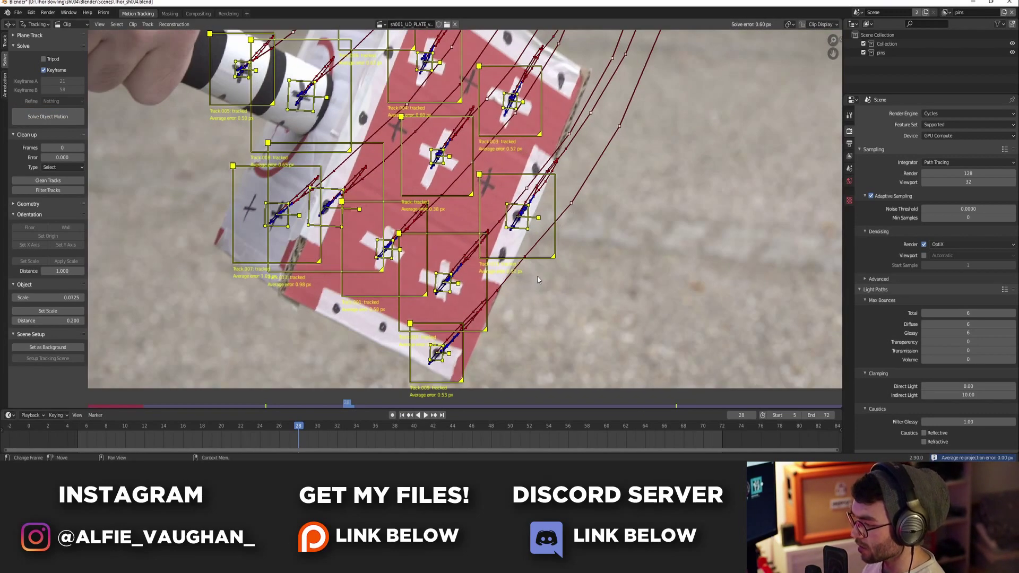
pyautogui.scroll(2, 550, 288)
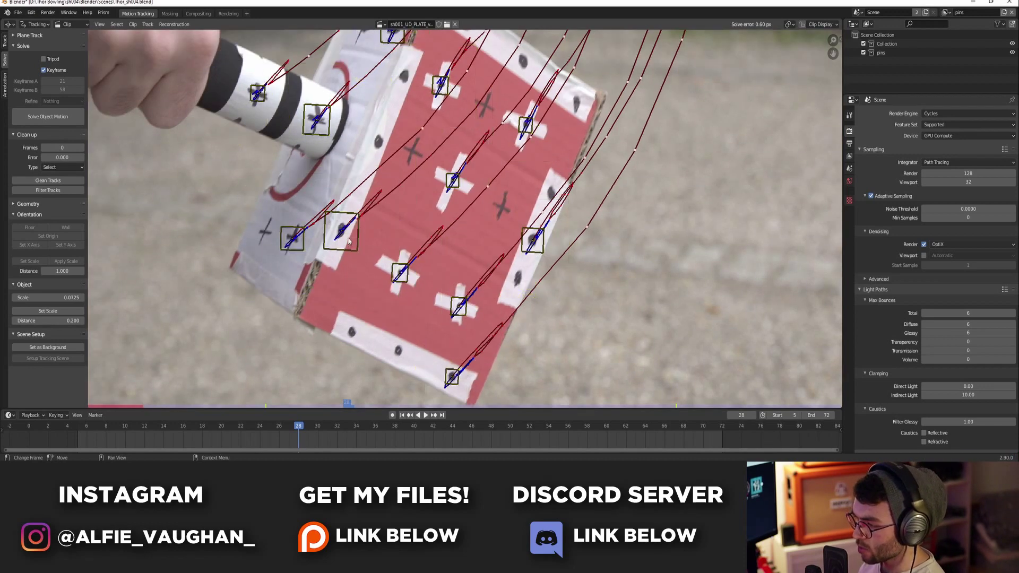
pyautogui.click(350, 242)
pyautogui.press('x')
pyautogui.click(350, 242)
pyautogui.hotkey('ctrl', 's')
# Step: Delete the remaining track on the lower cross of the hammer's handle-side face, and save the file
pyautogui.press('a')
pyautogui.scroll(-3, 238, 223)
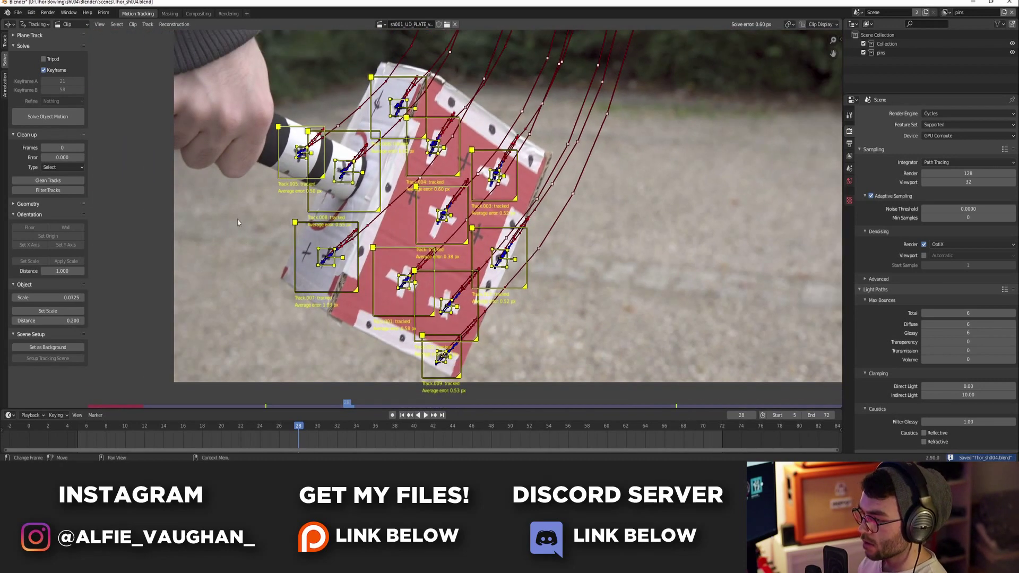
pyautogui.click(336, 256)
pyautogui.press('x')
pyautogui.click(336, 257)
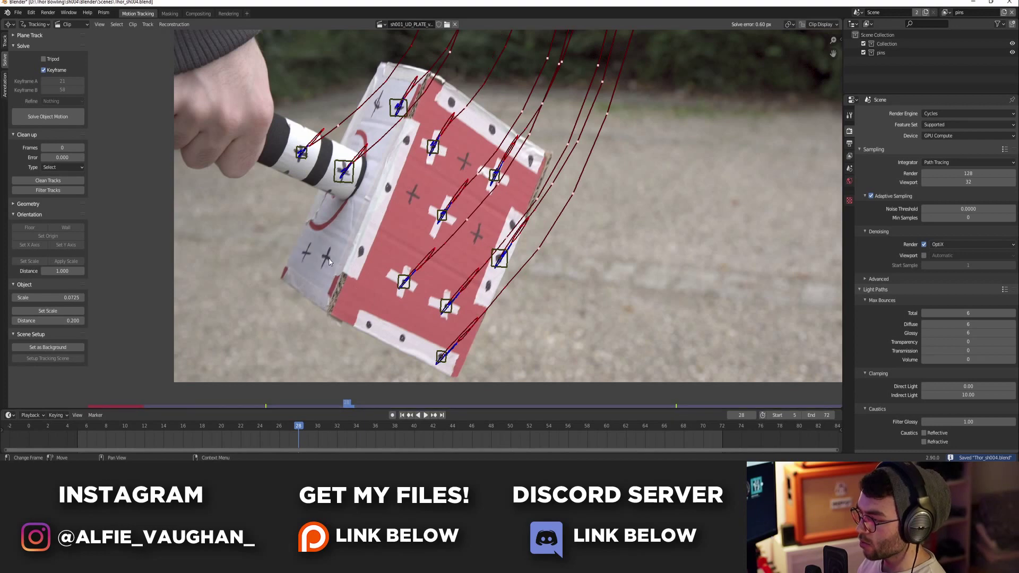
pyautogui.hotkey('ctrl', 's')
# Step: Select all the remaining tracks, solve the object motion again, and save the file
pyautogui.press('a')
pyautogui.click(56, 118)
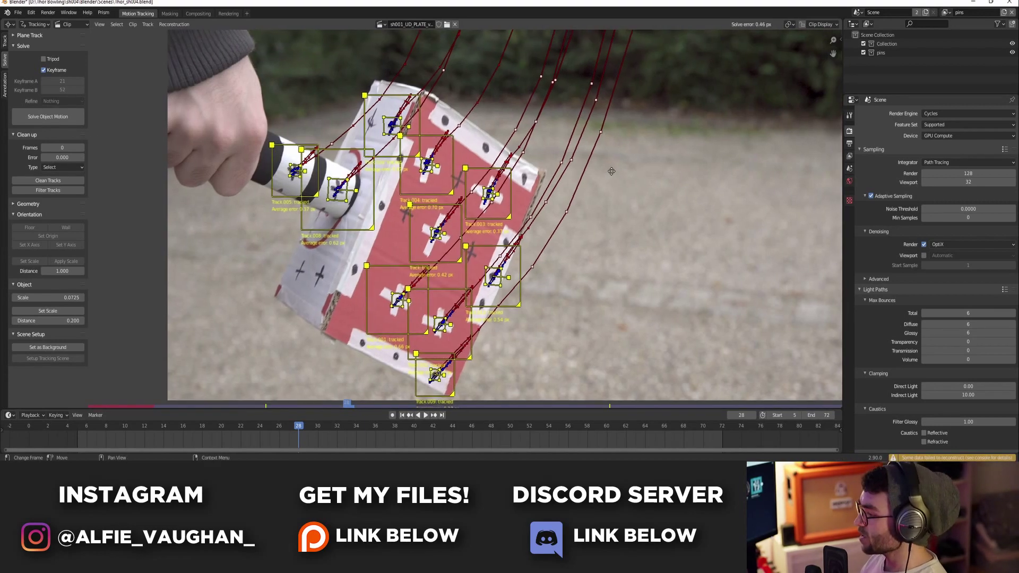
pyautogui.scroll(-1, 522, 197)
pyautogui.hotkey('ctrl', 's')
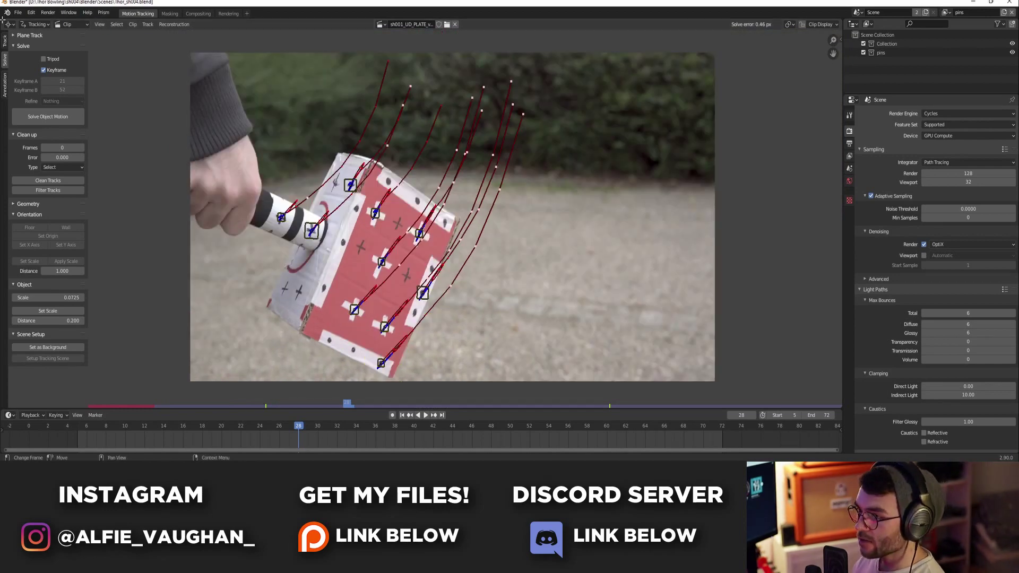
# Step: Change the clip editor to a 3D Viewport and add a camera to the scene
pyautogui.click(10, 24)
pyautogui.click(58, 57)
pyautogui.moveTo(429, 166); pyautogui.dragTo(386, 170, button='middle')
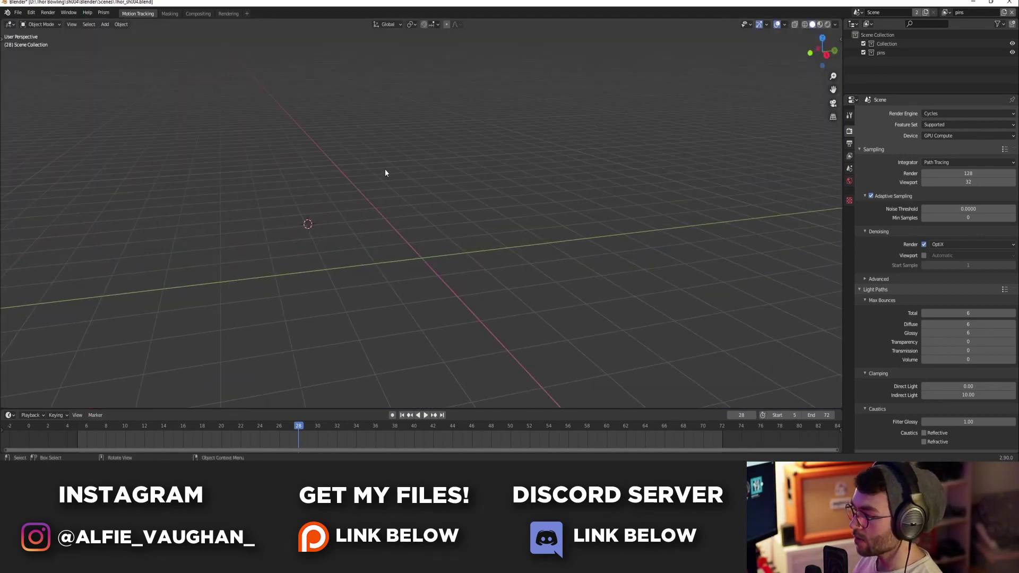
pyautogui.press('F3')
pyautogui.write('camera')
pyautogui.press('Return')
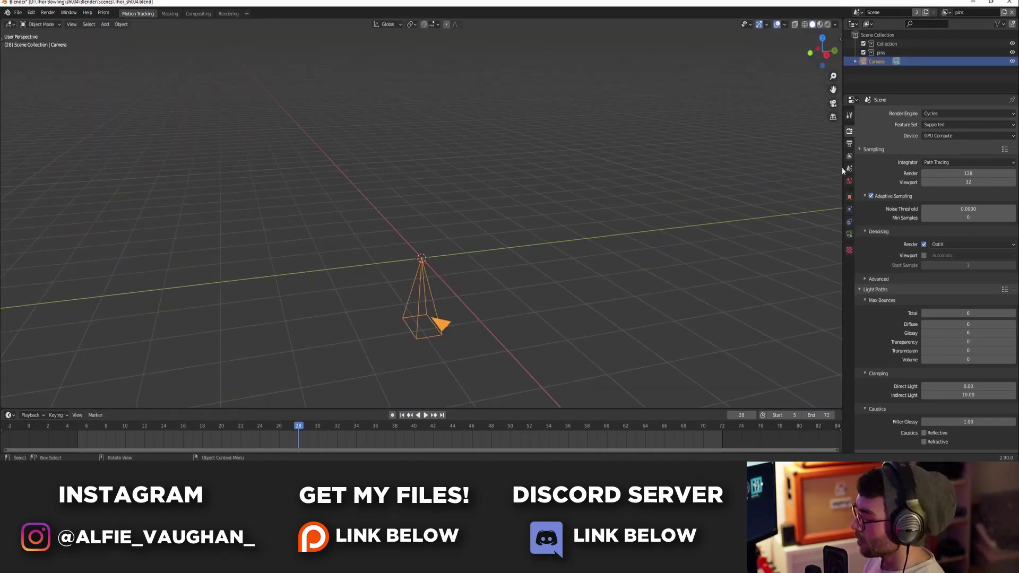
# Step: Add a Camera Solver constraint that uses the active clip to the camera, and deselect it
pyautogui.click(850, 222)
pyautogui.click(894, 112)
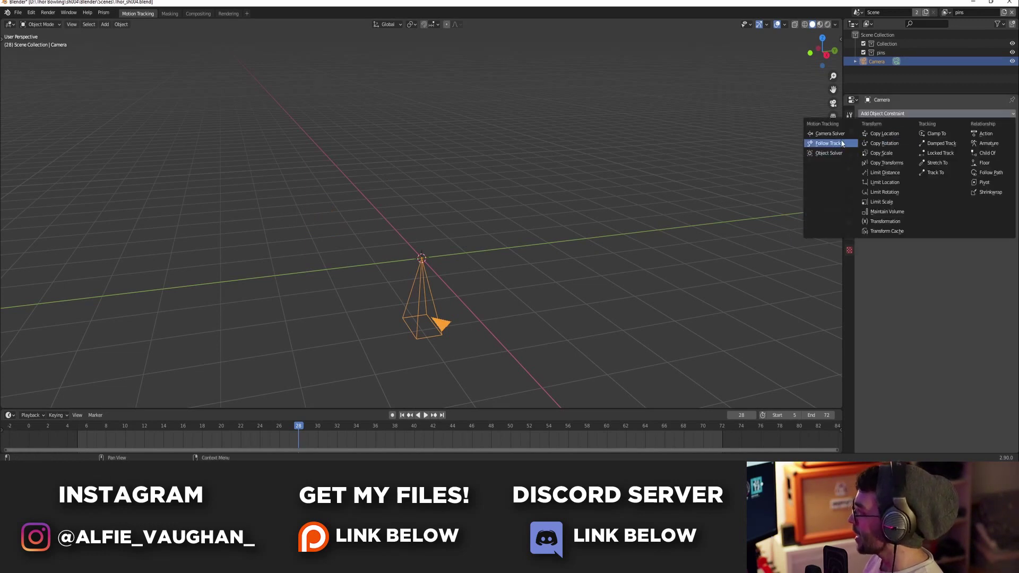
pyautogui.click(828, 132)
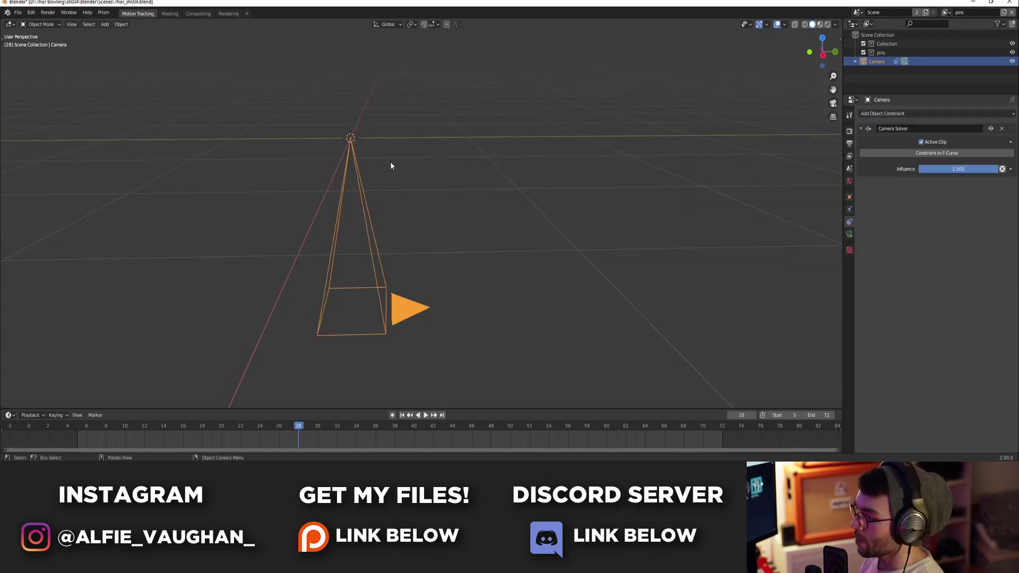
pyautogui.click(391, 163)
pyautogui.moveTo(394, 160)
pyautogui.keyDown('ctrl'); pyautogui.mouseDown(button='middle')
pyautogui.moveTo(384, 204)
pyautogui.moveTo(393, 160)
pyautogui.mouseUp(button='middle'); pyautogui.keyUp('ctrl')
# Step: Turn on the Motion Tracking overlay in the 3D Viewport
pyautogui.click(785, 25)
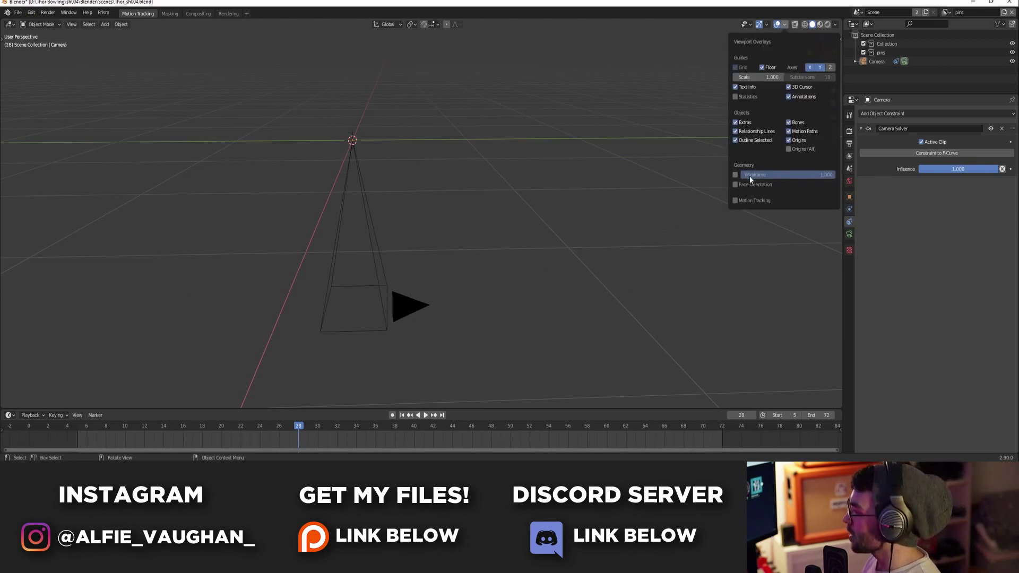
pyautogui.click(735, 201)
pyautogui.keyDown('ctrl'); pyautogui.moveTo(415, 228); pyautogui.dragTo(371, 143, button='middle'); pyautogui.keyUp('ctrl')
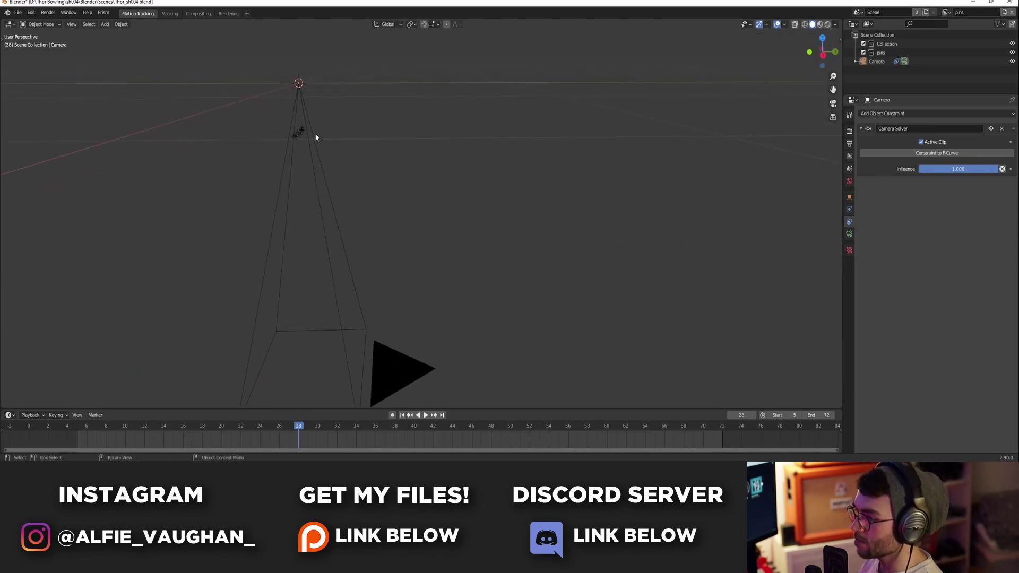
# Step: In the right orthographic view, rotate the camera so that it points diagonally downward along positive Y
pyautogui.click(310, 162)
pyautogui.press('KP_3')
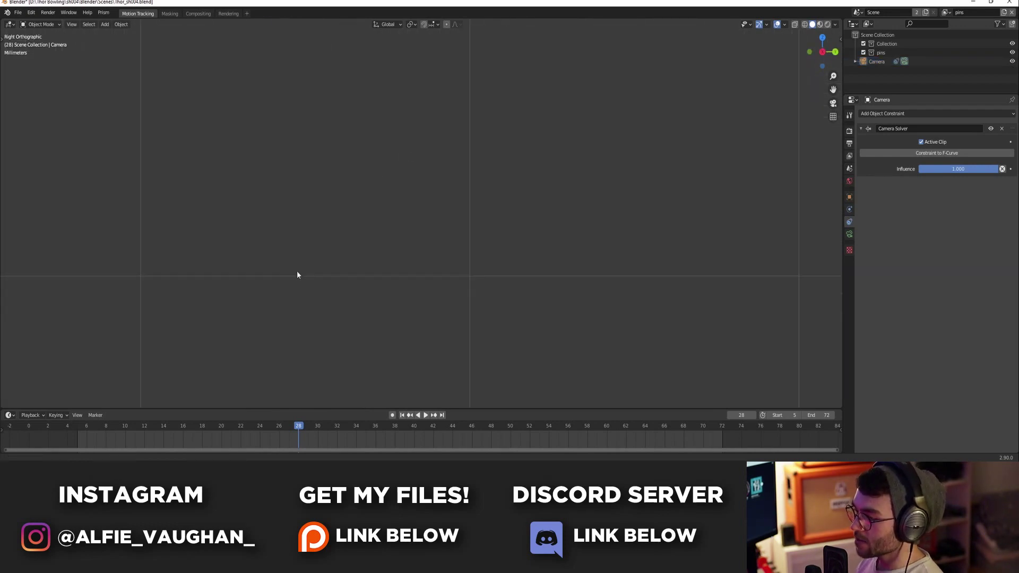
pyautogui.scroll(-6, 315, 232)
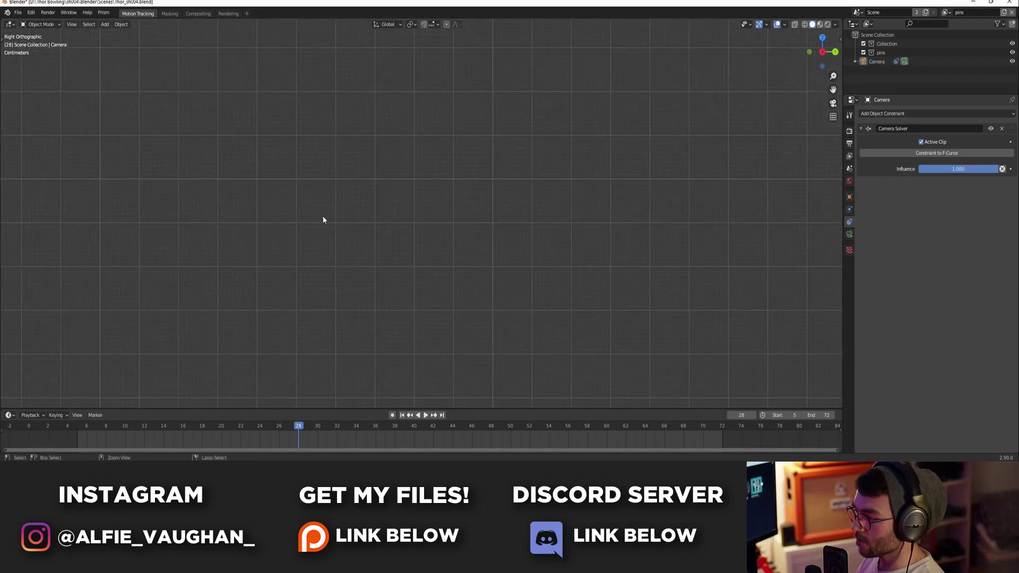
pyautogui.press('KP_Decimal')
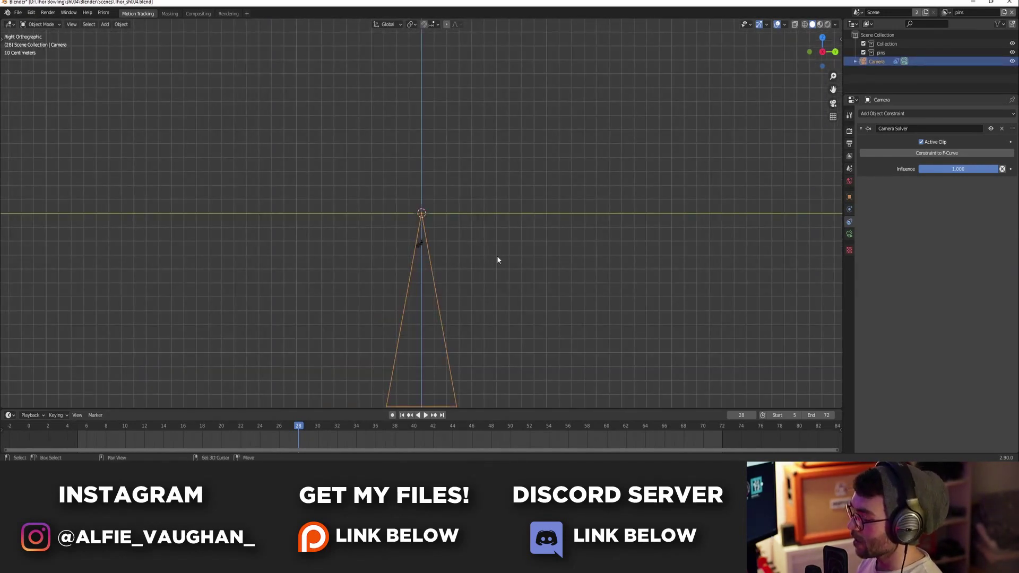
pyautogui.keyDown('shift'); pyautogui.moveTo(549, 286); pyautogui.dragTo(507, 223, button='middle'); pyautogui.keyUp('shift')
pyautogui.press('r')
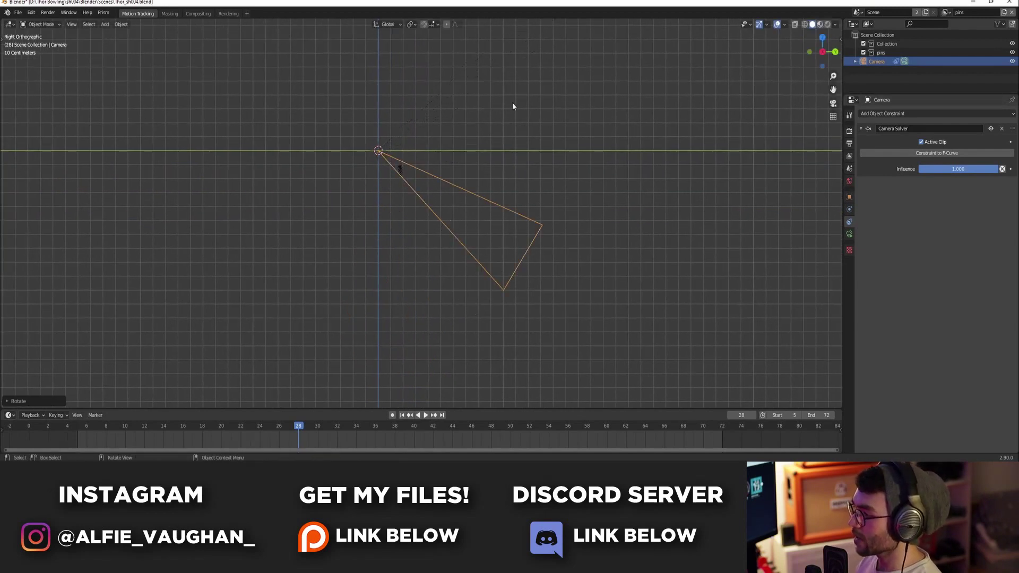
# Step: Move the camera up and back from the origin, then set its viewport display size to 0.069 m
pyautogui.click(594, 96)
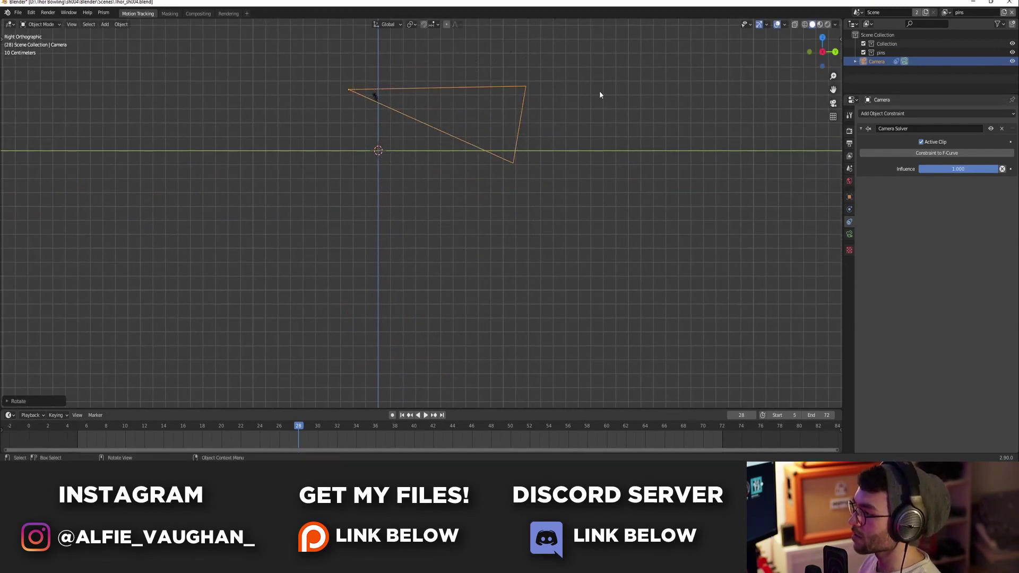
pyautogui.click(850, 233)
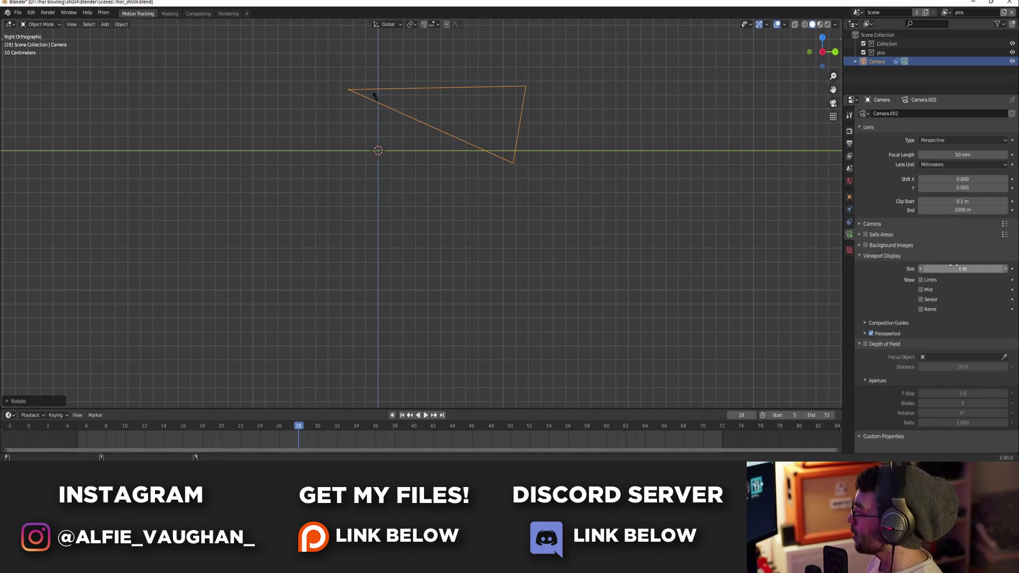
pyautogui.moveTo(950, 268); pyautogui.dragTo(759, 258)
pyautogui.moveTo(580, 246); pyautogui.dragTo(442, 96)
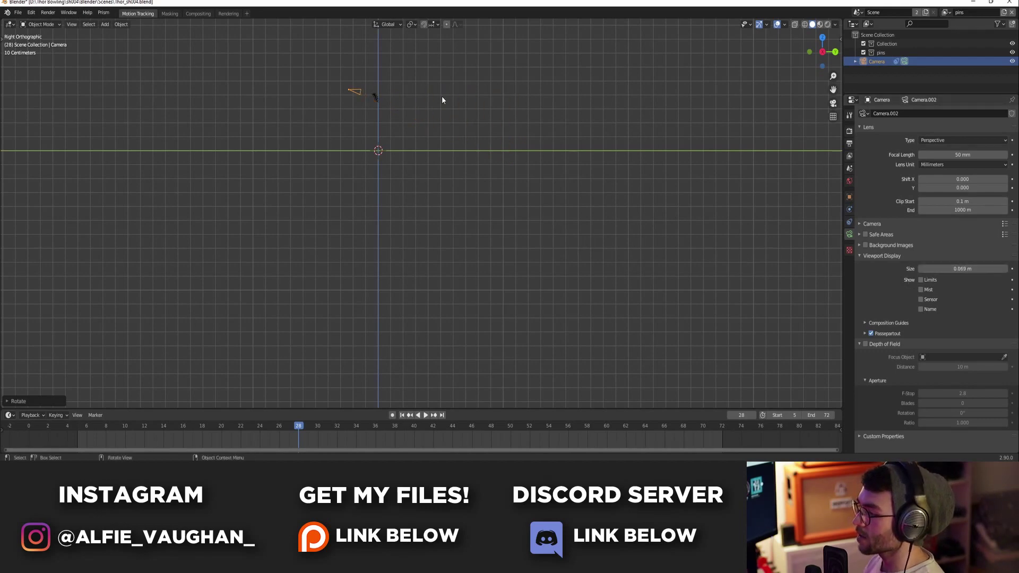
# Step: Reposition the small camera in the right orthographic view so it sits just above and behind the world origin
pyautogui.press('KP_Decimal')
pyautogui.keyDown('shift'); pyautogui.moveTo(530, 223); pyautogui.dragTo(593, 228, button='middle'); pyautogui.keyUp('shift')
pyautogui.click(517, 214)
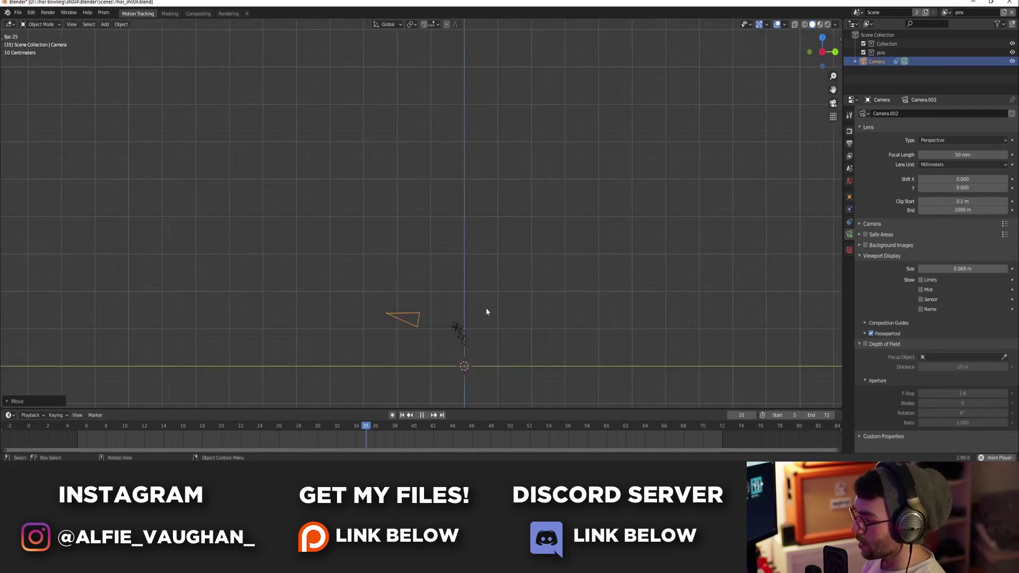
# Step: Check the motion of the tracking points in front of the camera in perspective during playback
pyautogui.moveTo(486, 307); pyautogui.dragTo(472, 194, button='middle')
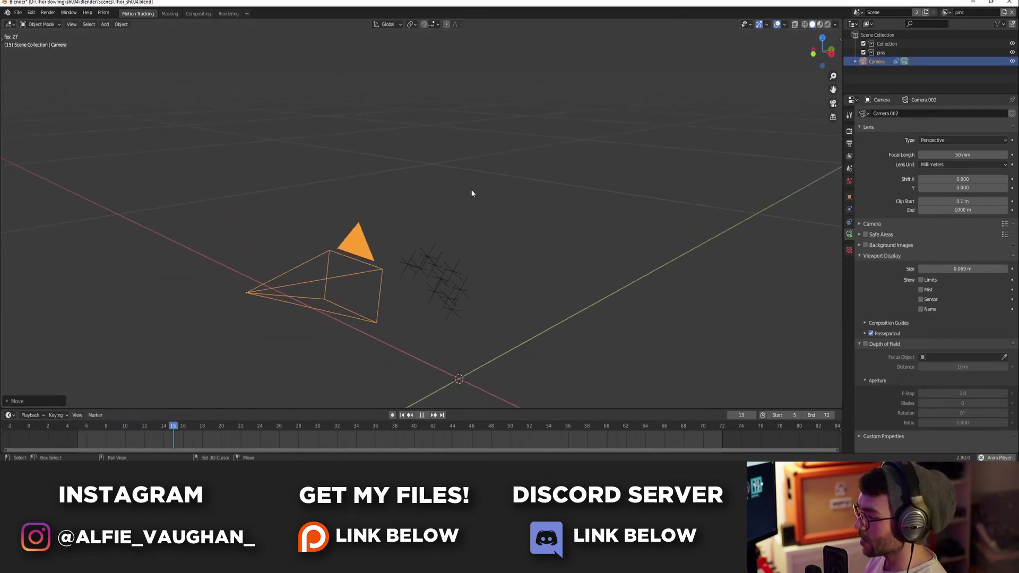
pyautogui.click(491, 243)
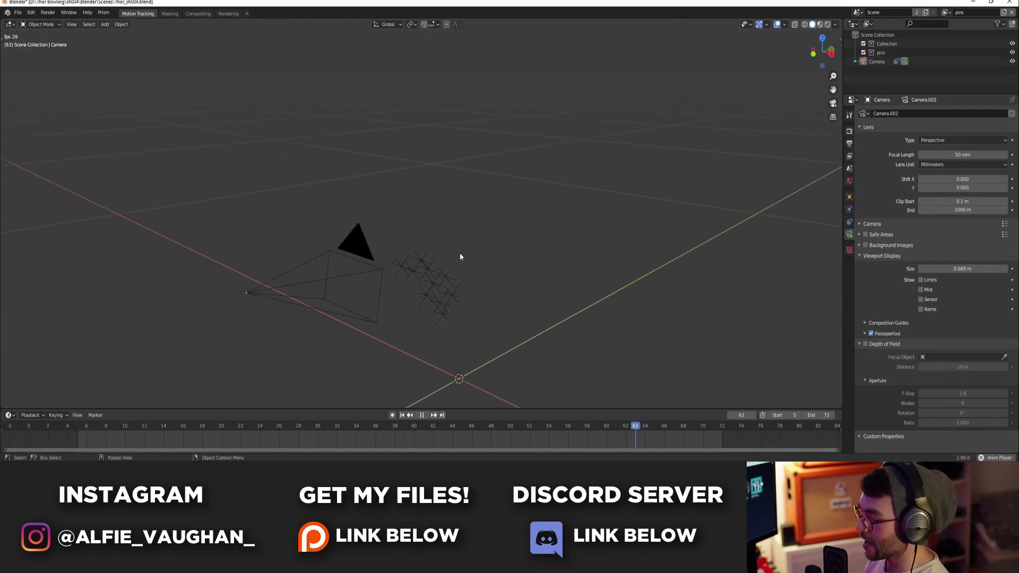
pyautogui.press('space')
pyautogui.moveTo(462, 258); pyautogui.dragTo(491, 144, button='middle')
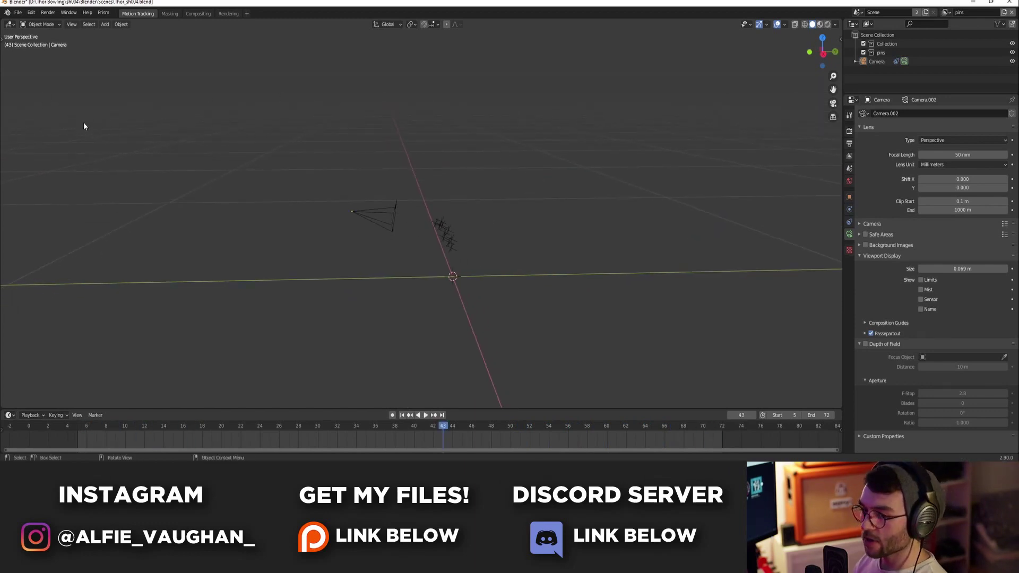
# Step: Link the Mjolnir hammer asset into the scene
pyautogui.click(18, 12)
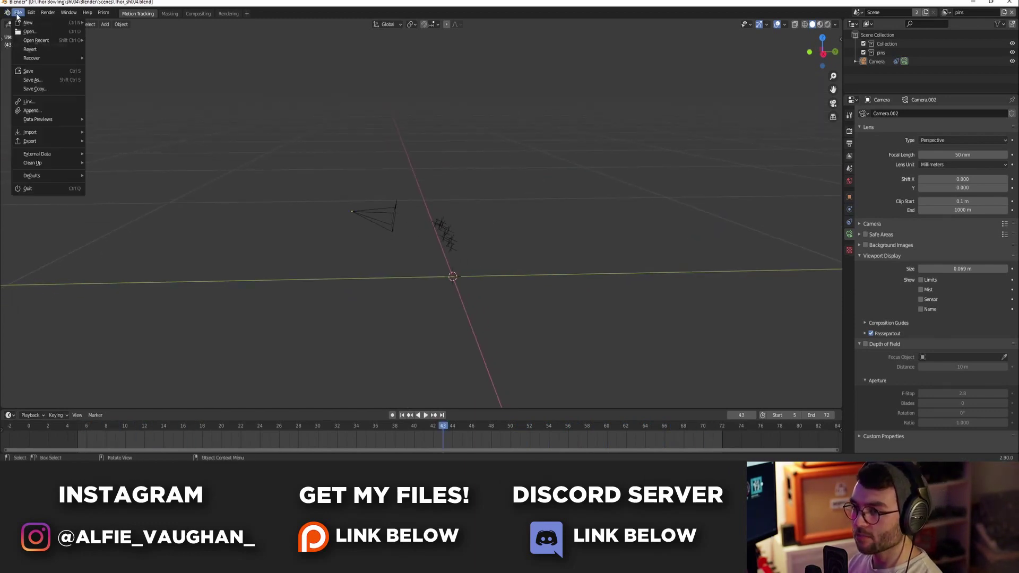
pyautogui.click(47, 102)
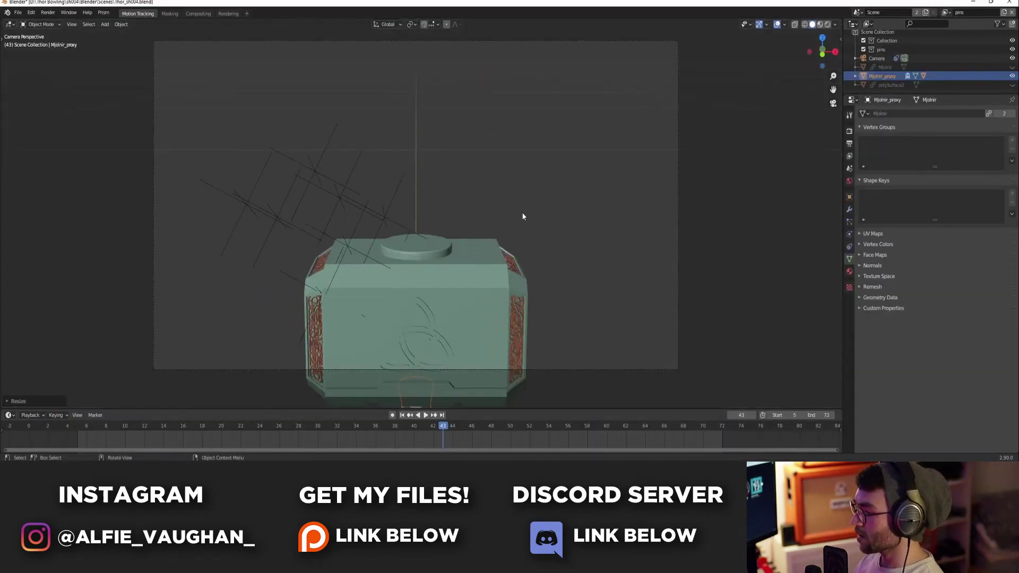
# Step: Enable background images on the camera and load the sh001_BG_PLATE_v001 image sequence from the Precomps folder
pyautogui.click(678, 232)
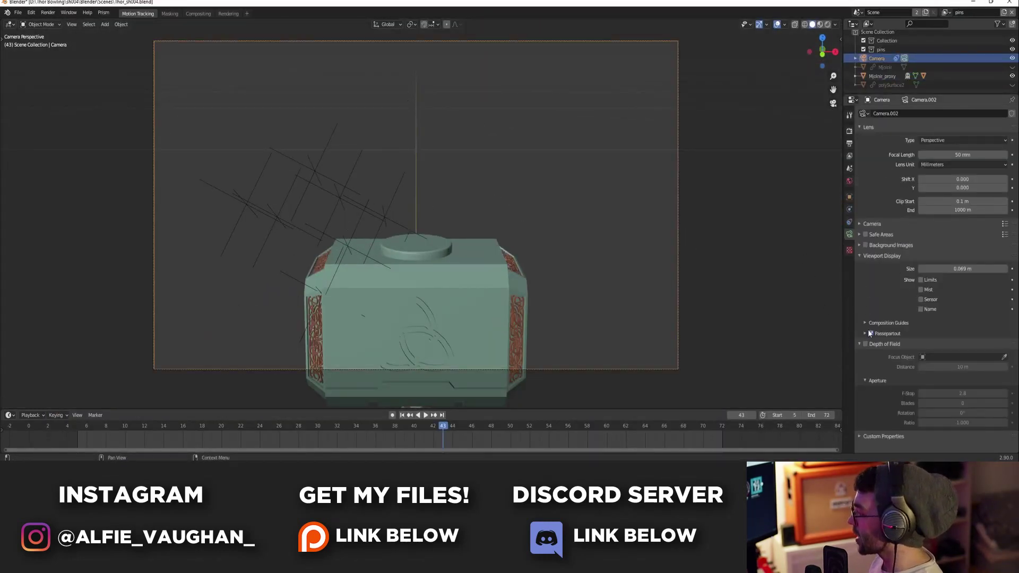
pyautogui.click(866, 245)
pyautogui.click(881, 245)
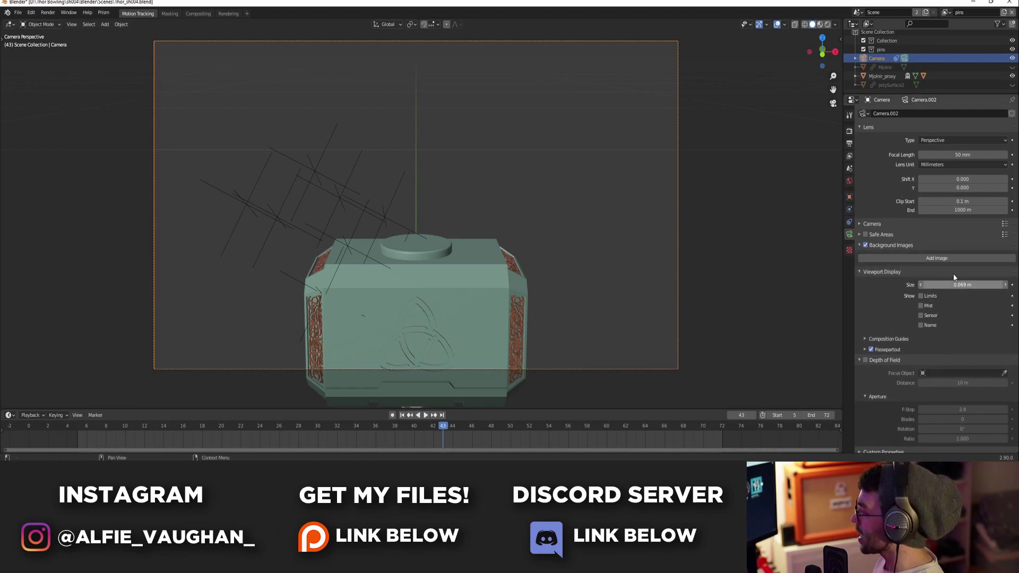
pyautogui.click(937, 258)
pyautogui.click(965, 300)
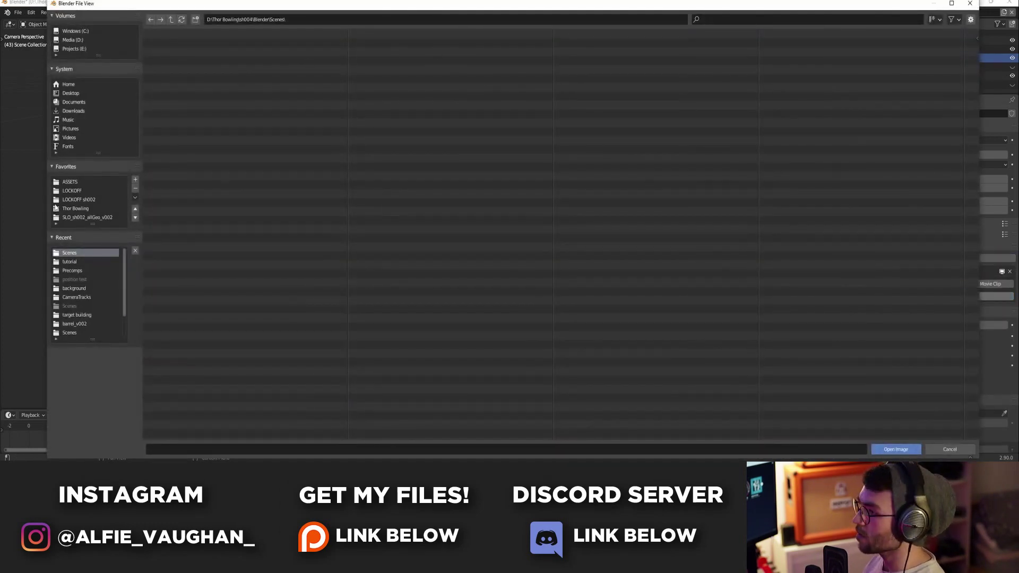
pyautogui.click(95, 209)
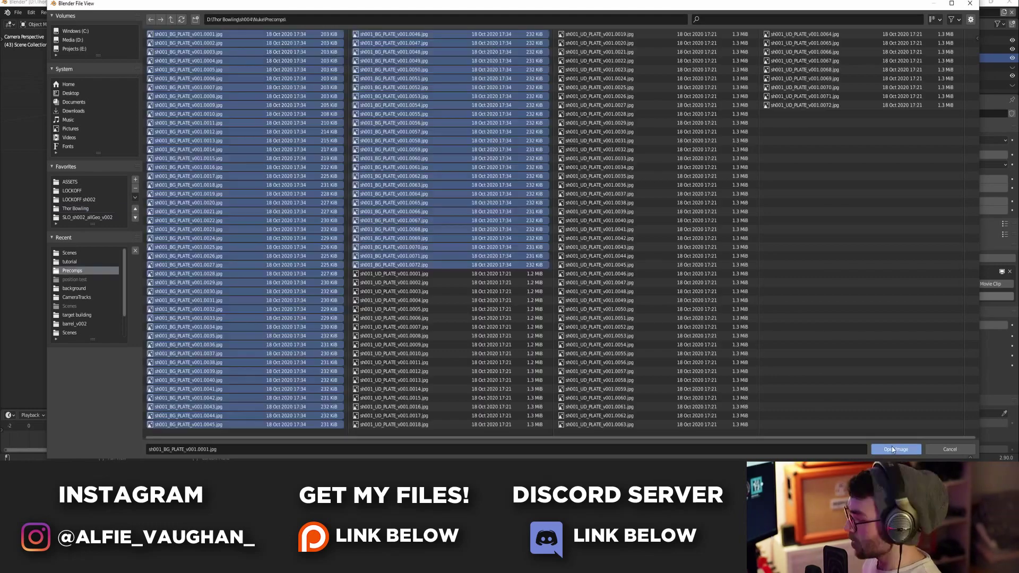
pyautogui.click(896, 449)
pyautogui.scroll(-1, 529, 229)
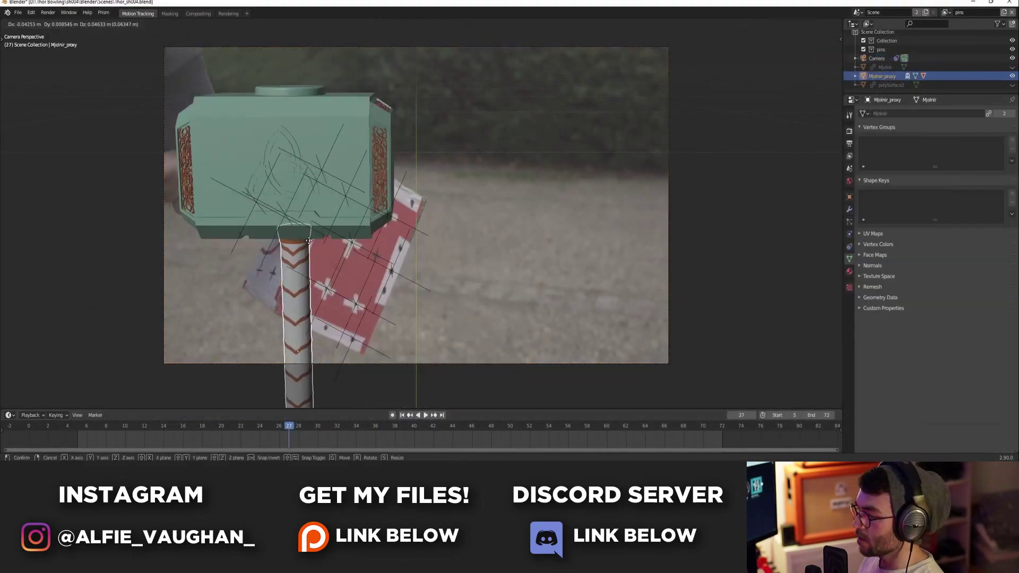
# Step: Rotate and move the Mjolnir proxy so its head roughly overlaps the cardboard hammer at frame 27
pyautogui.click(404, 185)
pyautogui.press('r')
pyautogui.press('y')
pyautogui.rightClick(403, 150)
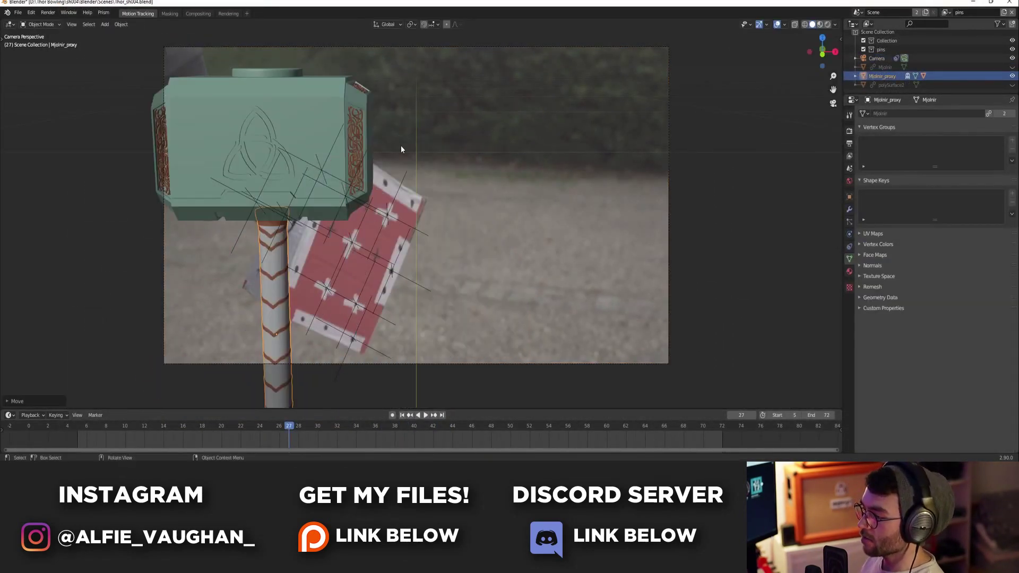
pyautogui.press('r')
pyautogui.click(460, 163)
pyautogui.press('r')
pyautogui.click(448, 345)
pyautogui.press('r')
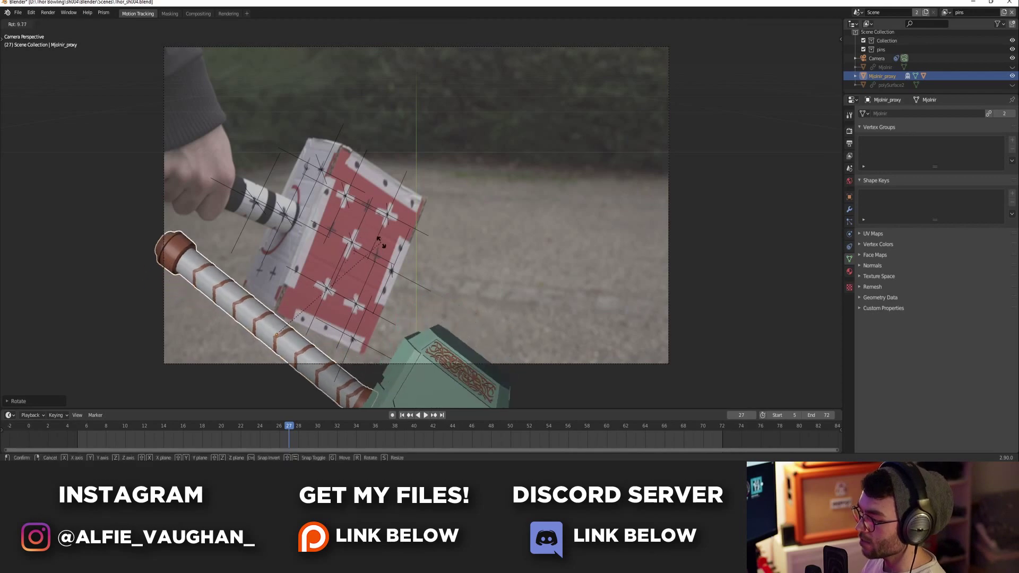
pyautogui.press('r')
pyautogui.click(390, 233)
pyautogui.press('g')
pyautogui.click(364, 125)
# Step: In wireframe display, refine the Mjolnir proxy's rotation, position and scale against the cardboard hammer in the plate
pyautogui.hotkey('shift', 'z')
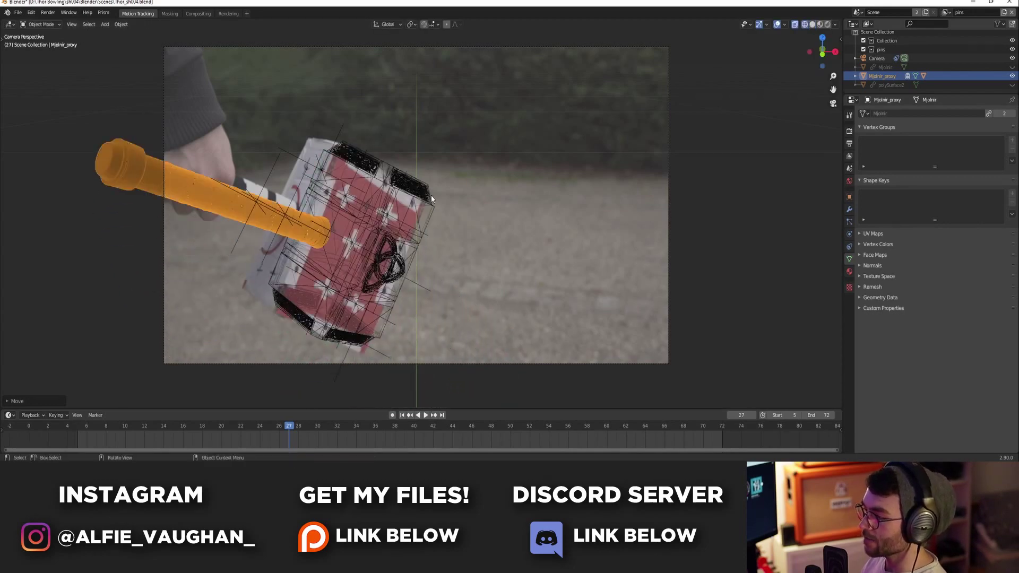
pyautogui.press('r')
pyautogui.press('r')
pyautogui.click(433, 200)
pyautogui.press('g')
pyautogui.click(439, 199)
pyautogui.press('s')
pyautogui.click(451, 202)
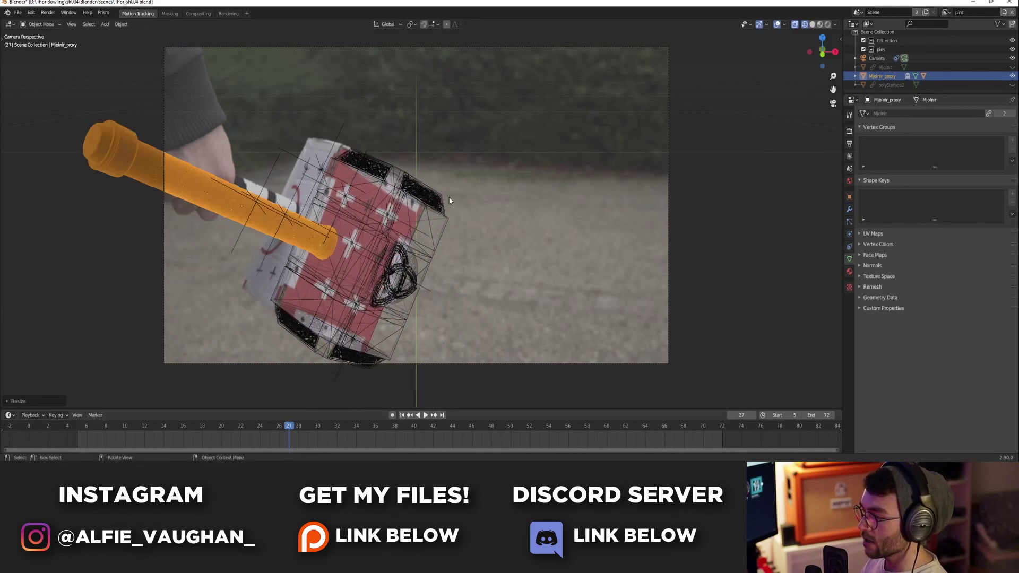
pyautogui.press('g')
pyautogui.click(422, 174)
pyautogui.press('s')
pyautogui.rightClick(431, 173)
# Step: Move the hammer onto the tracking points in the top view, then rescale and realign it through the camera
pyautogui.press('KP_7')
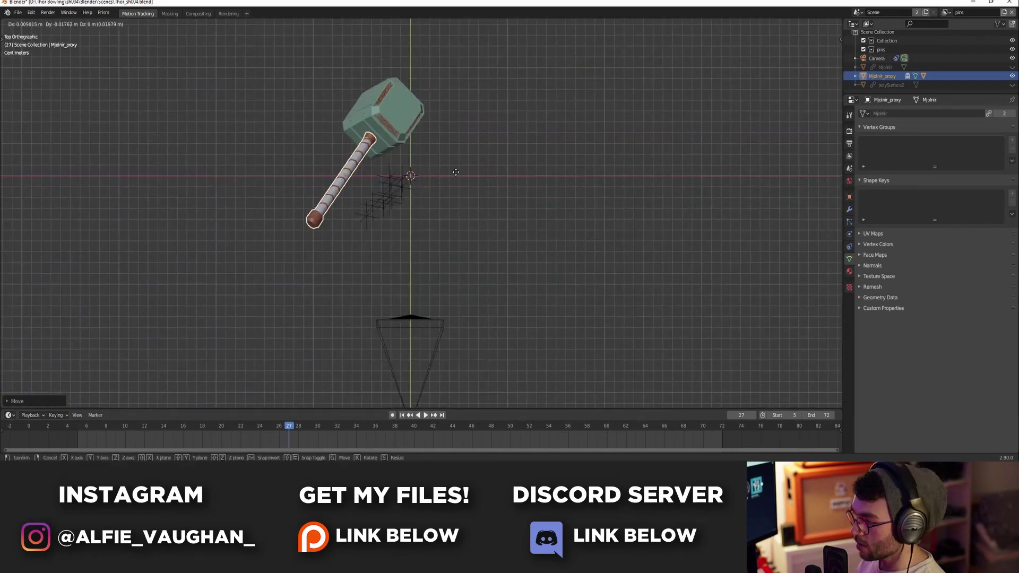
pyautogui.press('KP_0')
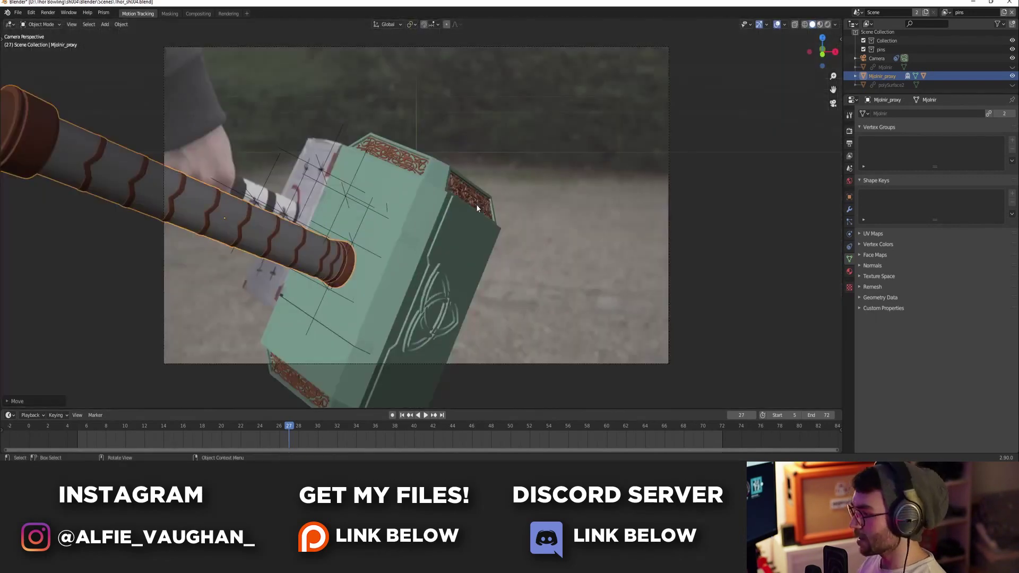
pyautogui.press('s')
pyautogui.click(489, 151)
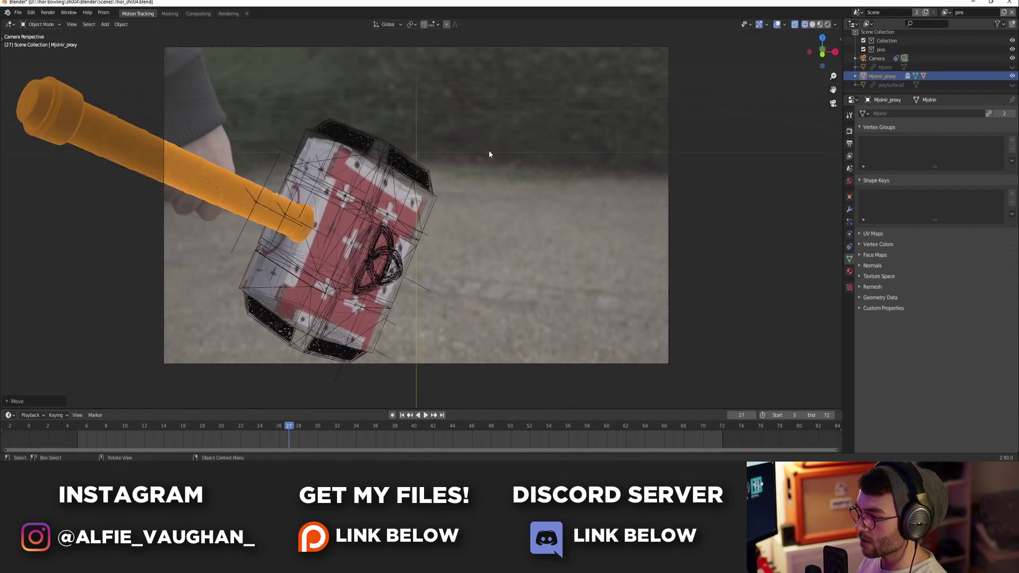
pyautogui.moveTo(493, 150); pyautogui.dragTo(489, 184, button='middle')
pyautogui.moveTo(489, 183); pyautogui.dragTo(480, 178, button='middle')
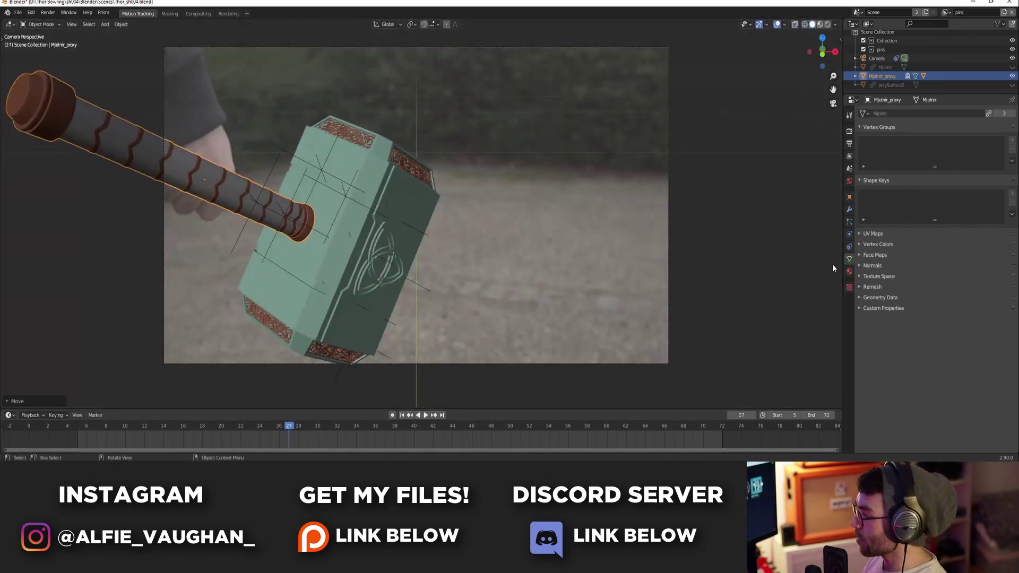
pyautogui.hotkey('alt', 'a')
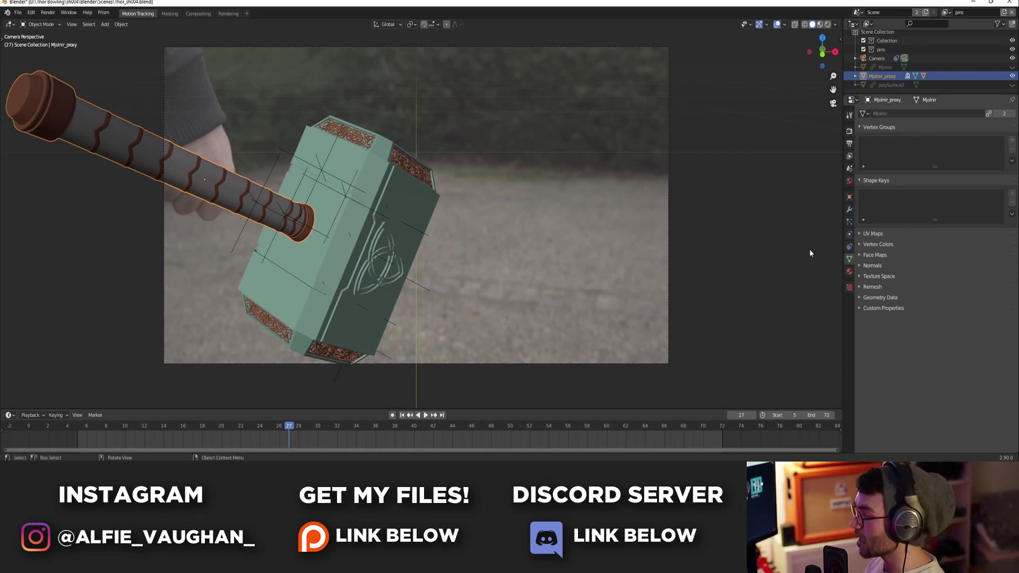
# Step: Add an Object Solver constraint to the Mjolnir proxy, with Object as its tracked object and Camera as its camera
pyautogui.click(849, 247)
pyautogui.click(879, 113)
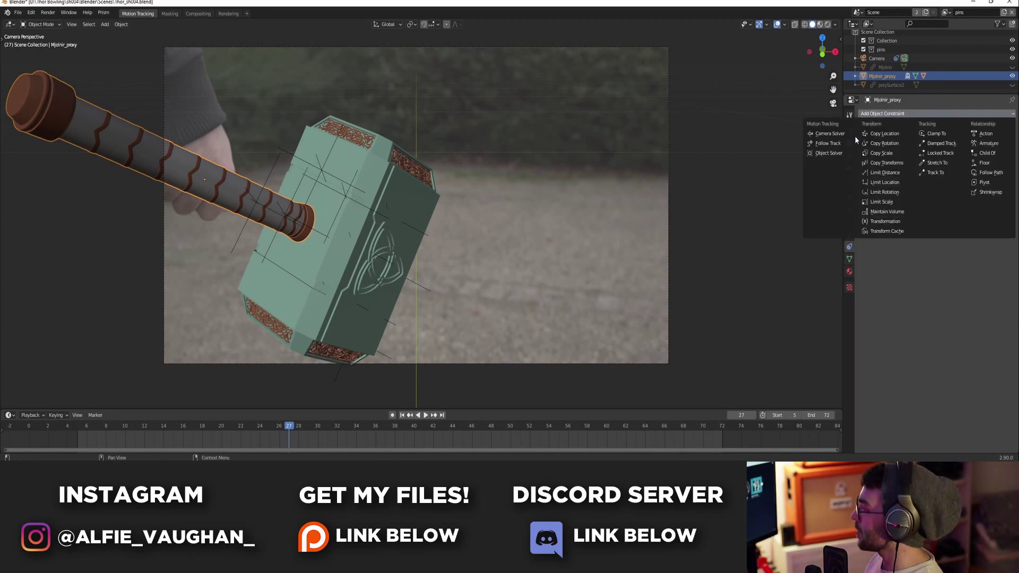
pyautogui.click(841, 154)
pyautogui.click(944, 155)
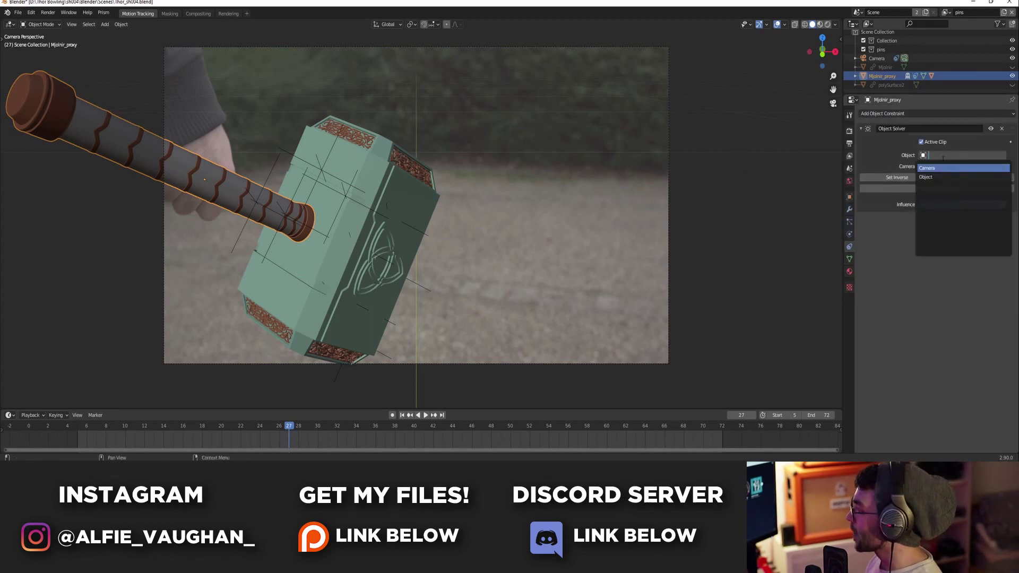
pyautogui.click(926, 176)
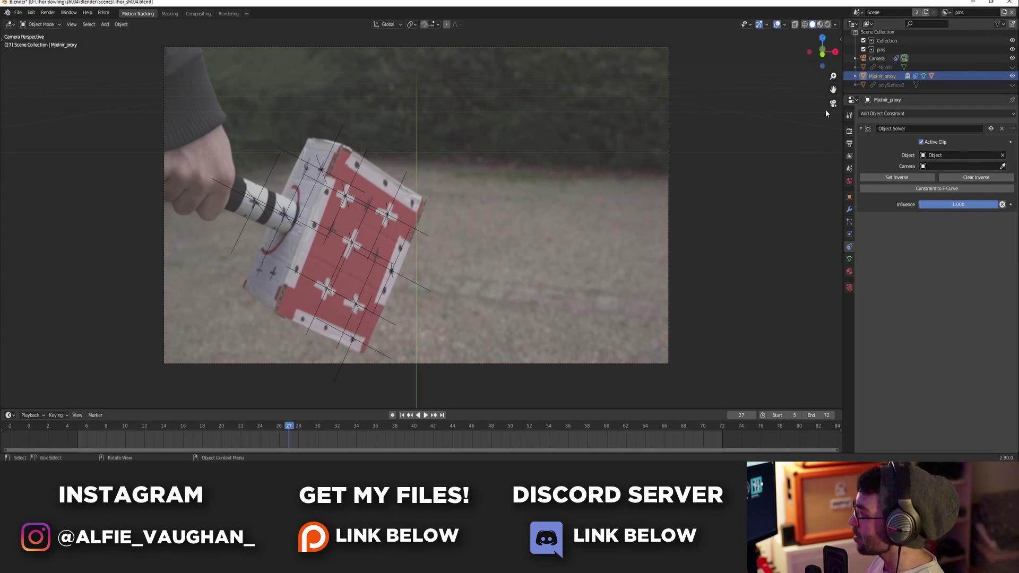
pyautogui.click(950, 169)
pyautogui.click(944, 187)
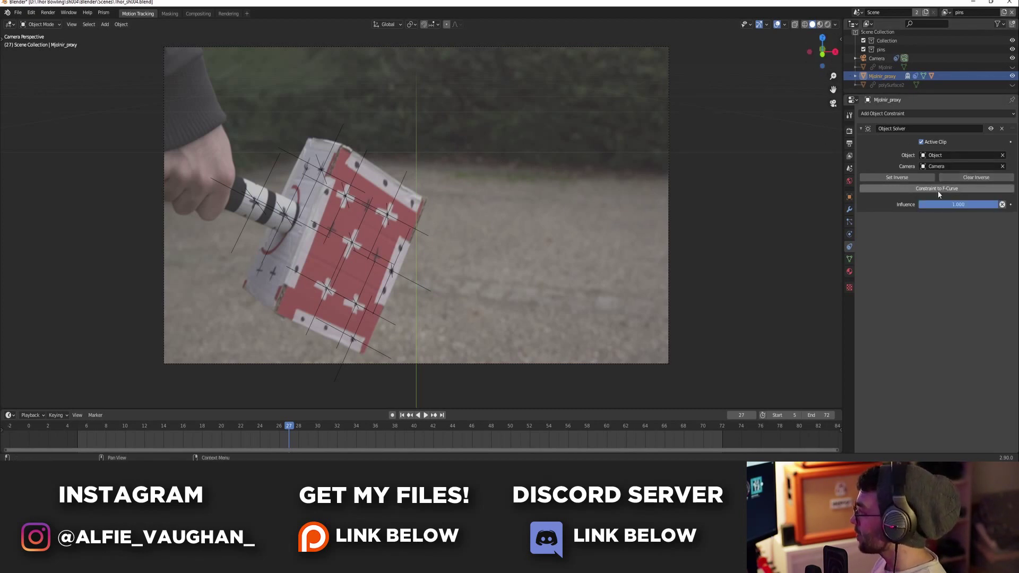
# Step: Set the inverse of the hammer's Object Solver constraint to restore its aligned placement
pyautogui.moveTo(387, 321); pyautogui.dragTo(181, 201, button='middle')
pyautogui.moveTo(614, 228); pyautogui.dragTo(556, 234, button='middle')
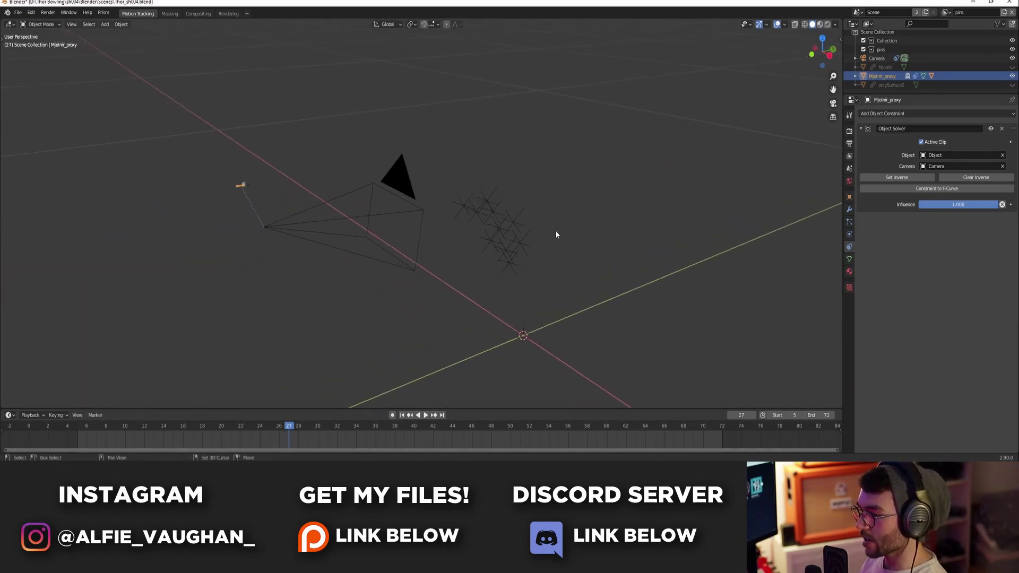
pyautogui.click(892, 178)
# Step: Play and scrub the shot through the camera to check how the CG hammer follows the cardboard one, ending on frame 40
pyautogui.keyDown('ctrl'); pyautogui.moveTo(479, 211); pyautogui.dragTo(544, 141, button='middle'); pyautogui.keyUp('ctrl')
pyautogui.press('KP_0')
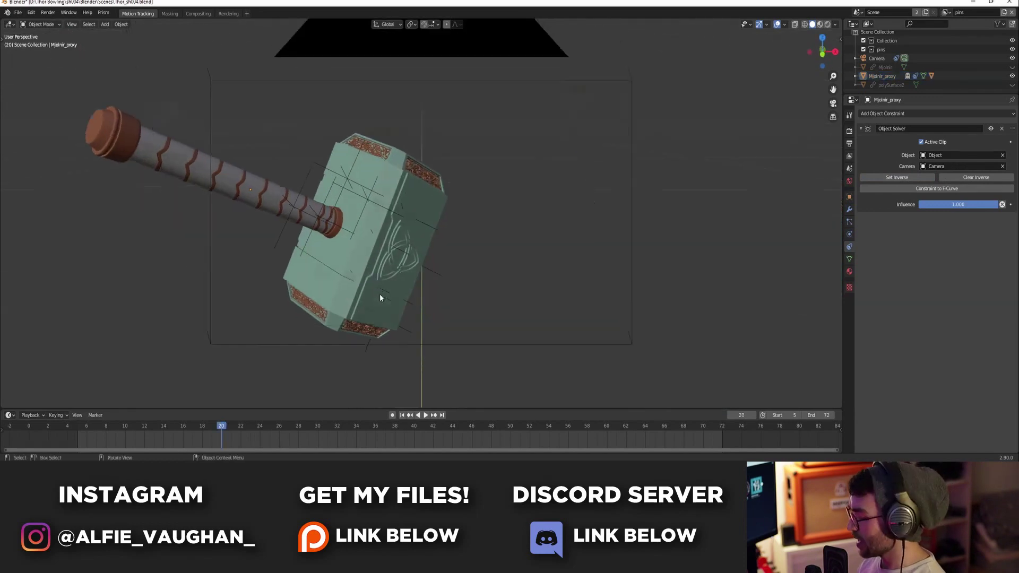
pyautogui.press('space')
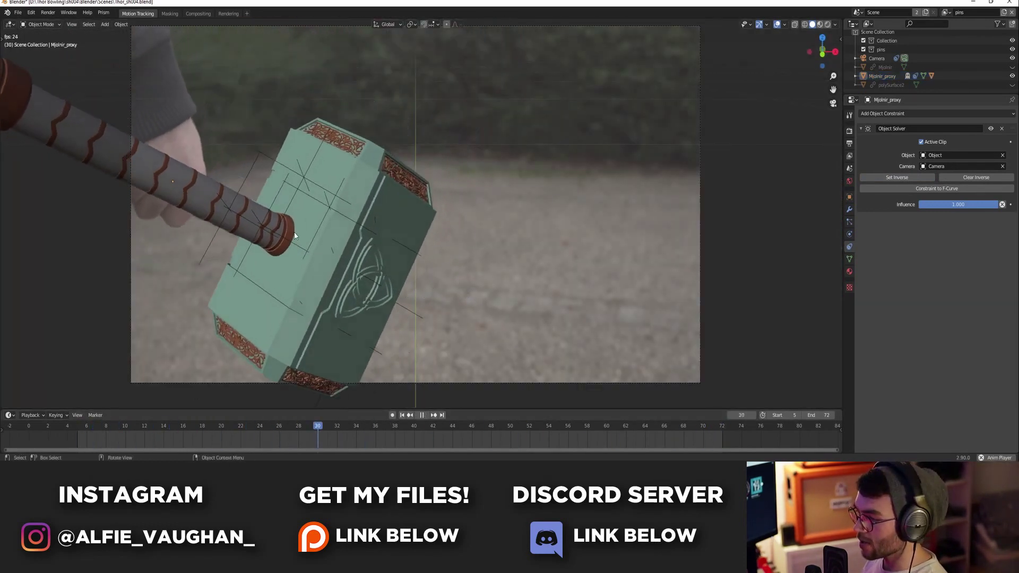
pyautogui.press('space')
pyautogui.moveTo(520, 428); pyautogui.dragTo(414, 429)
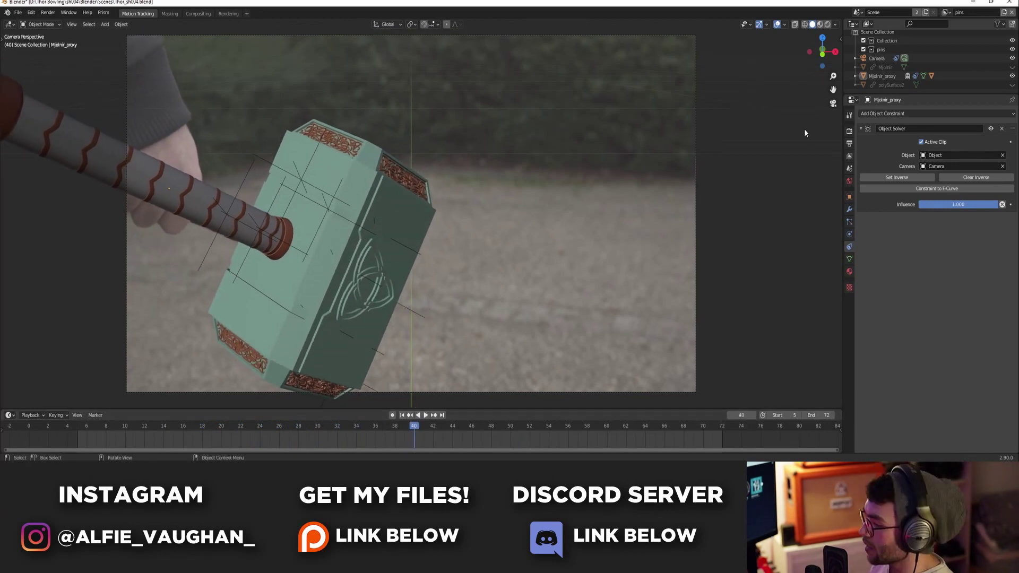
# Step: Use an Environment Texture for the world background colour and start loading its image
pyautogui.click(850, 182)
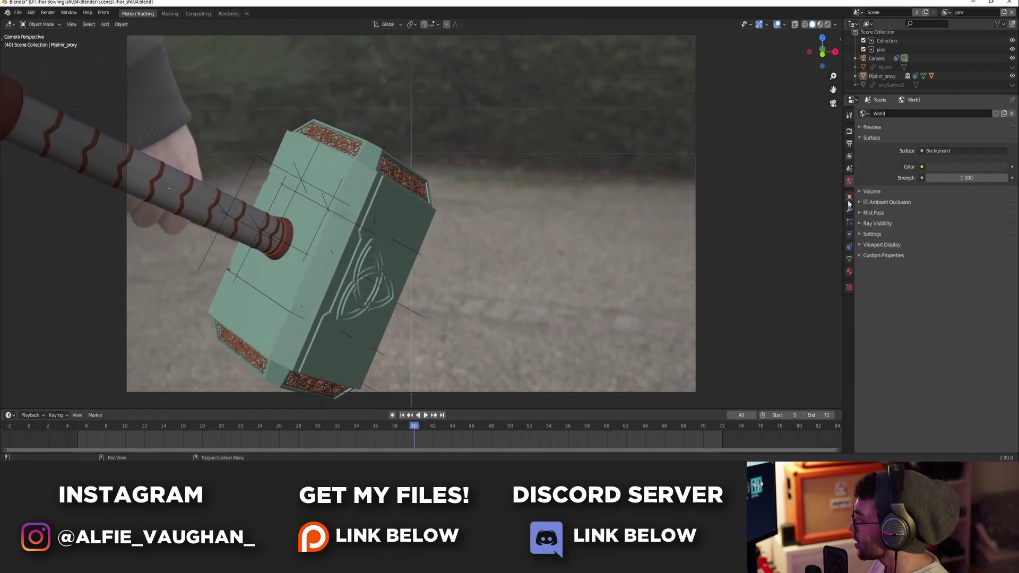
pyautogui.click(929, 152)
pyautogui.click(922, 167)
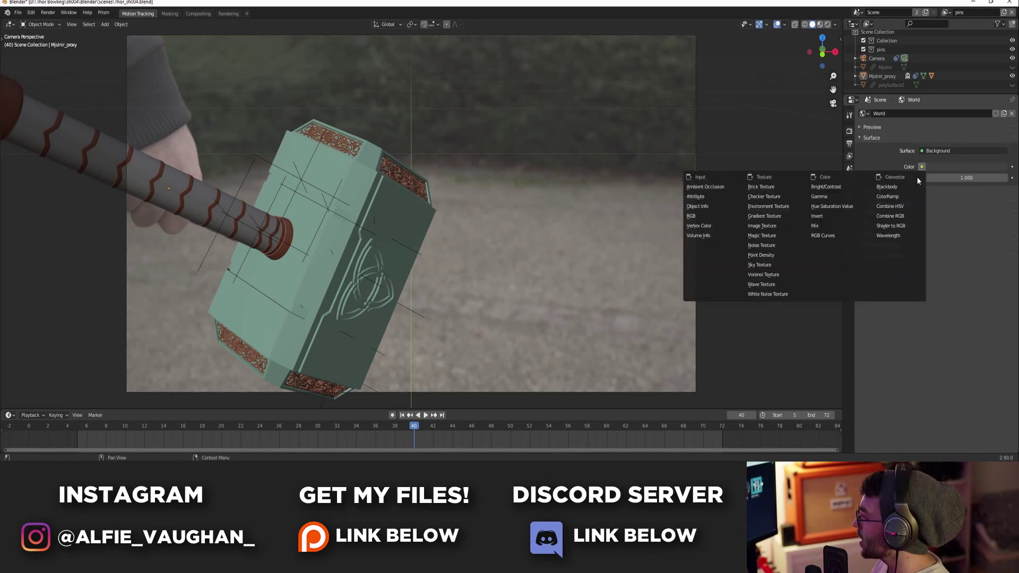
pyautogui.click(778, 207)
pyautogui.click(963, 177)
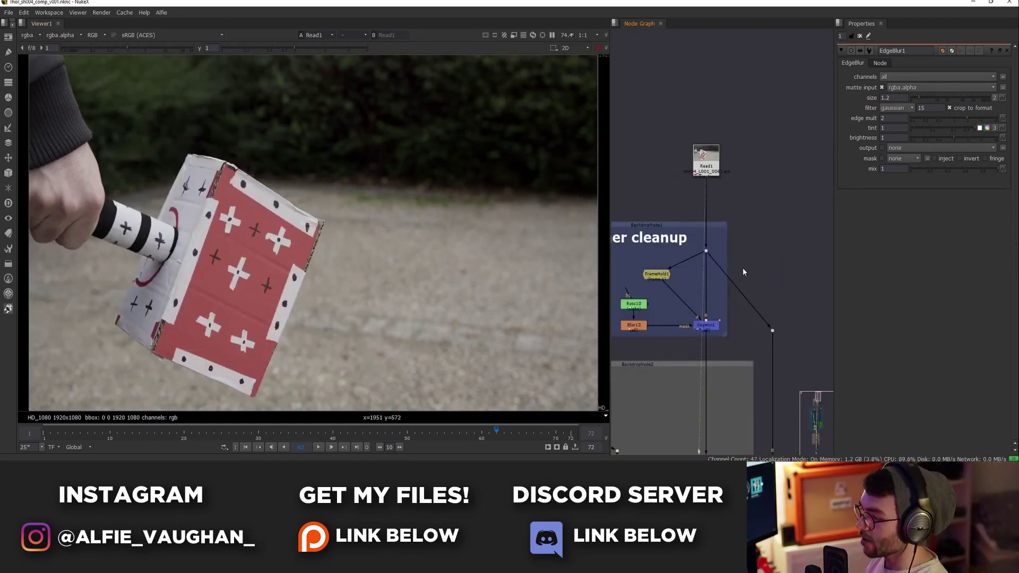
# Step: Switch to Nuke and view the frame hold node in the hammer cleanup group
pyautogui.scroll(-3, 779, 196)
pyautogui.press('1')
pyautogui.click(745, 163)
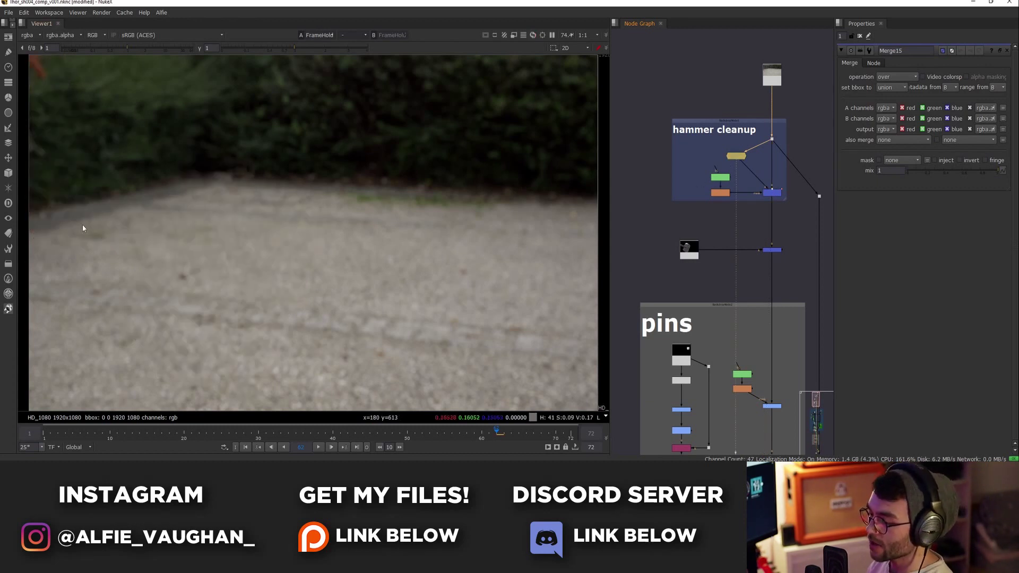
# Step: Examine the Roto10 mask of the hammer cleanup near frame 9 and compare the cleanup merge switched off and on
pyautogui.click(72, 433)
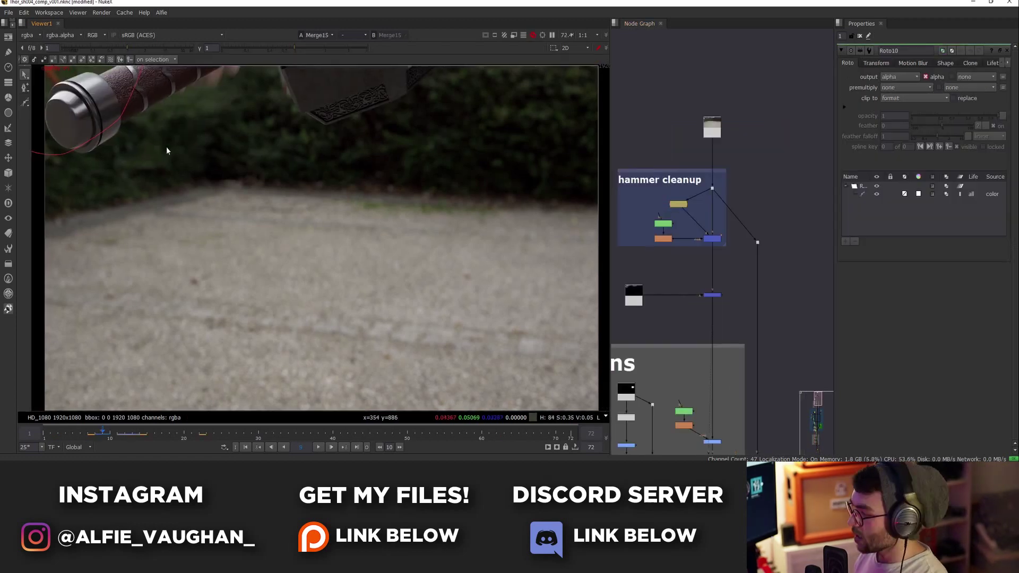
pyautogui.scroll(-3, 167, 147)
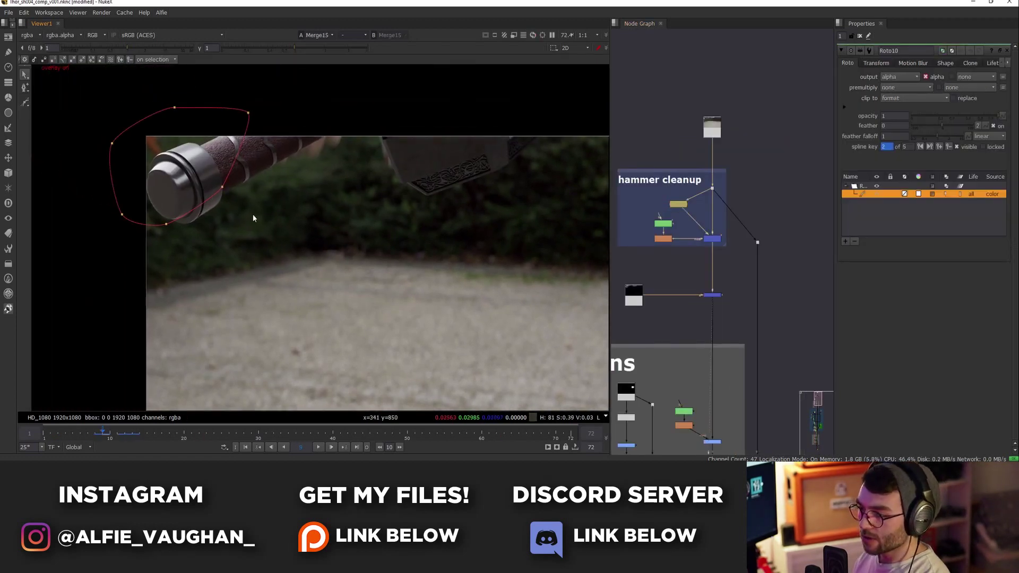
pyautogui.scroll(2, 271, 216)
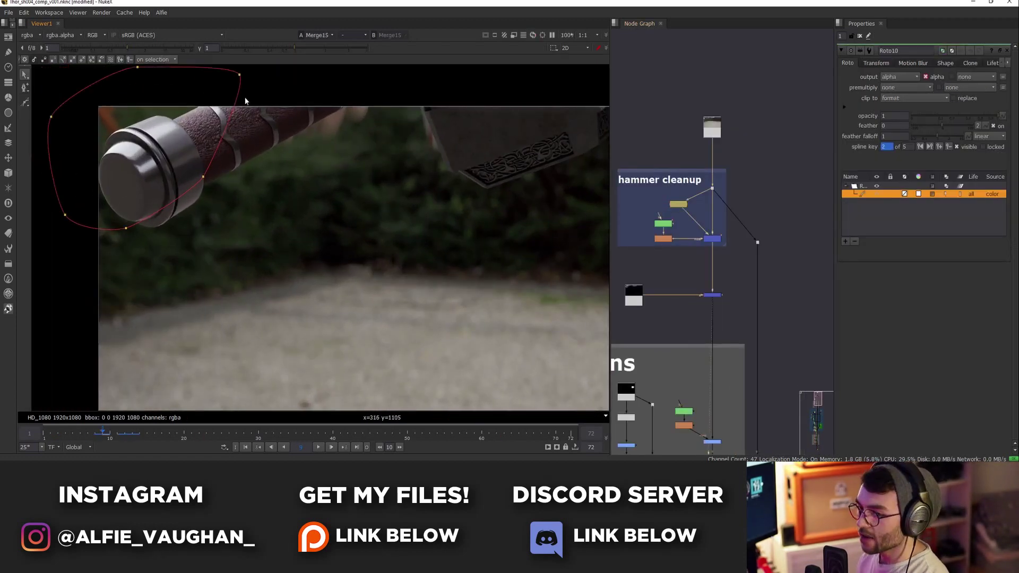
pyautogui.click(717, 239)
pyautogui.press('d')
pyautogui.press('d')
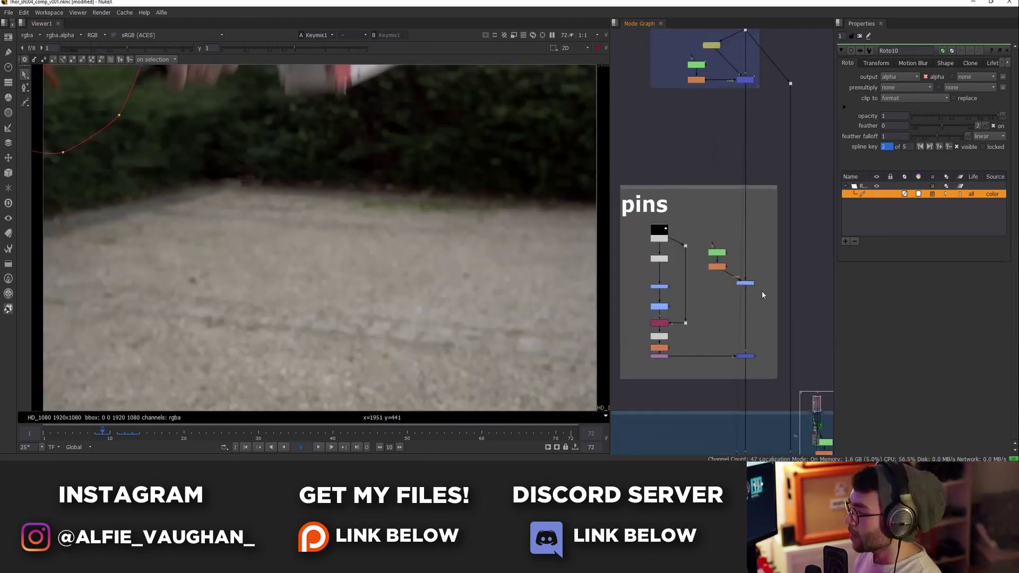
# Step: View the merge node of the pins group at frame 36
pyautogui.moveTo(762, 293); pyautogui.dragTo(784, 184, button='middle')
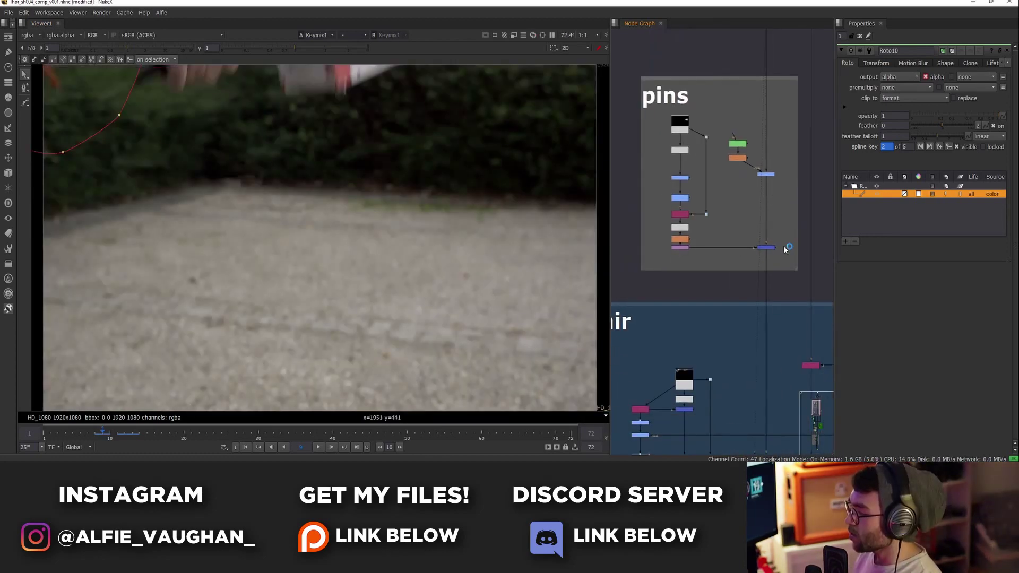
pyautogui.click(770, 247)
pyautogui.press('1')
pyautogui.click(303, 432)
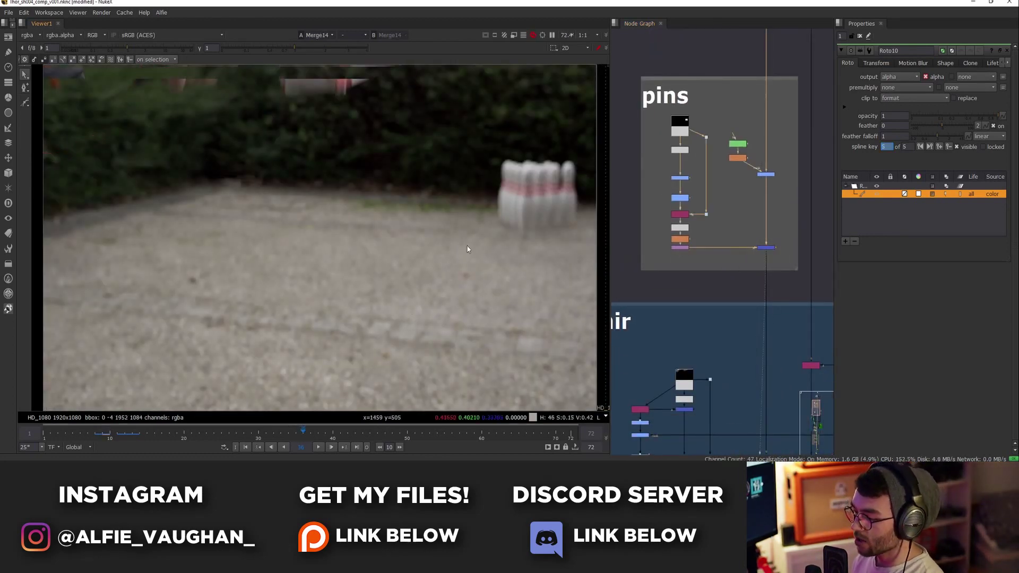
pyautogui.moveTo(750, 181); pyautogui.dragTo(762, 186, button='middle')
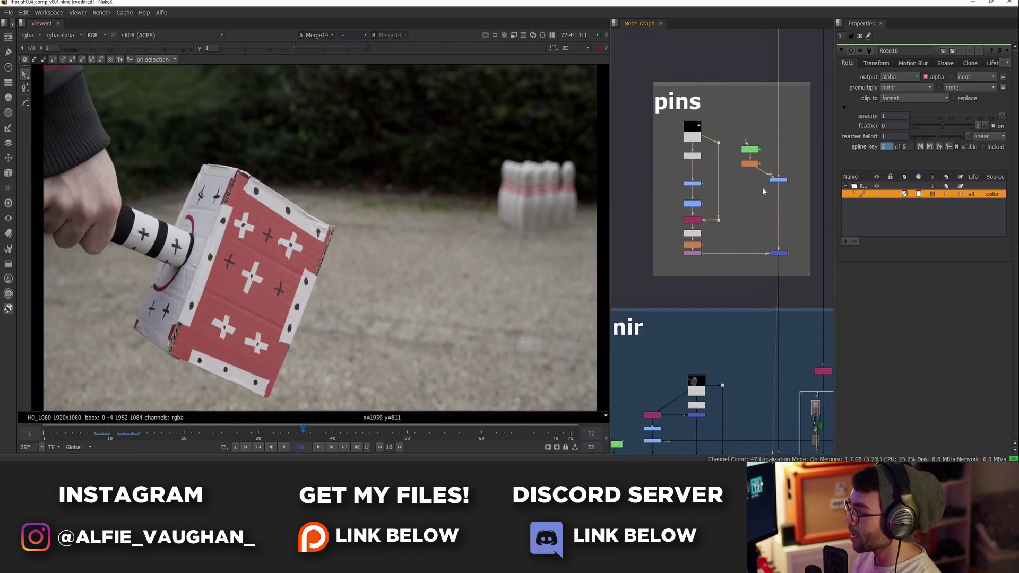
# Step: View Grade16, the grade for the ground under the pins, and examine the shapes of its Roto11 mask
pyautogui.scroll(2, 761, 188)
pyautogui.moveTo(765, 164); pyautogui.dragTo(805, 201)
pyautogui.press('1')
pyautogui.click(750, 212)
pyautogui.scroll(2, 755, 136)
pyautogui.doubleClick(751, 151)
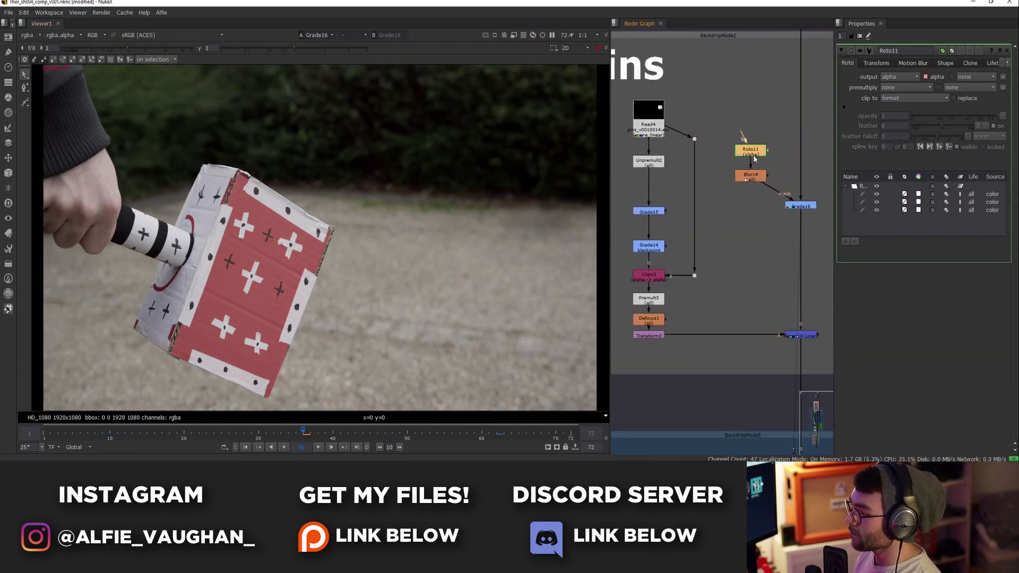
pyautogui.scroll(3, 579, 213)
pyautogui.moveTo(582, 206); pyautogui.dragTo(491, 201, button='middle')
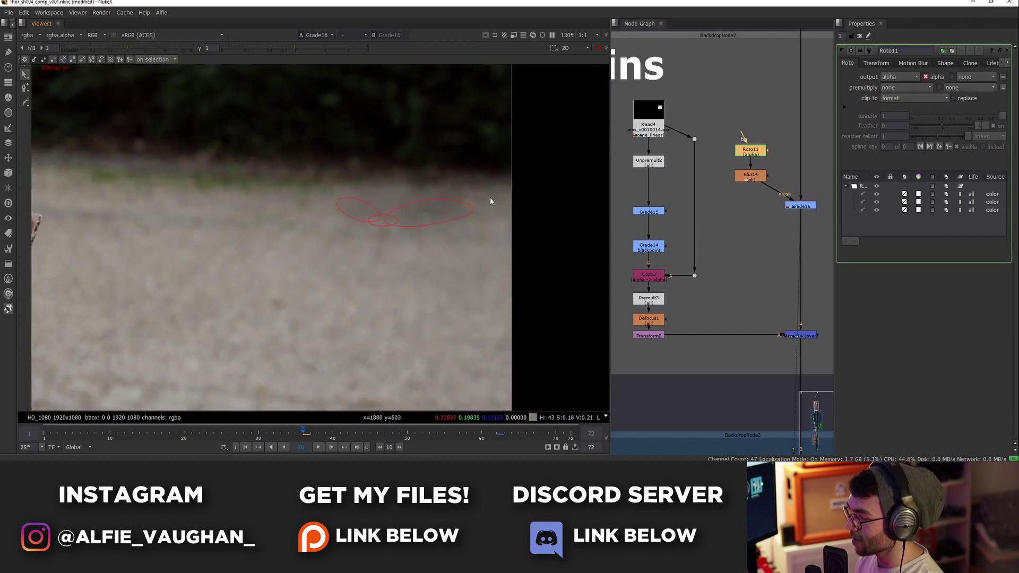
pyautogui.press('f')
pyautogui.press('q')
# Step: View the Mjolnir render and compare the merge that lays it over the plate switched off and on
pyautogui.click(675, 193)
pyautogui.press('1')
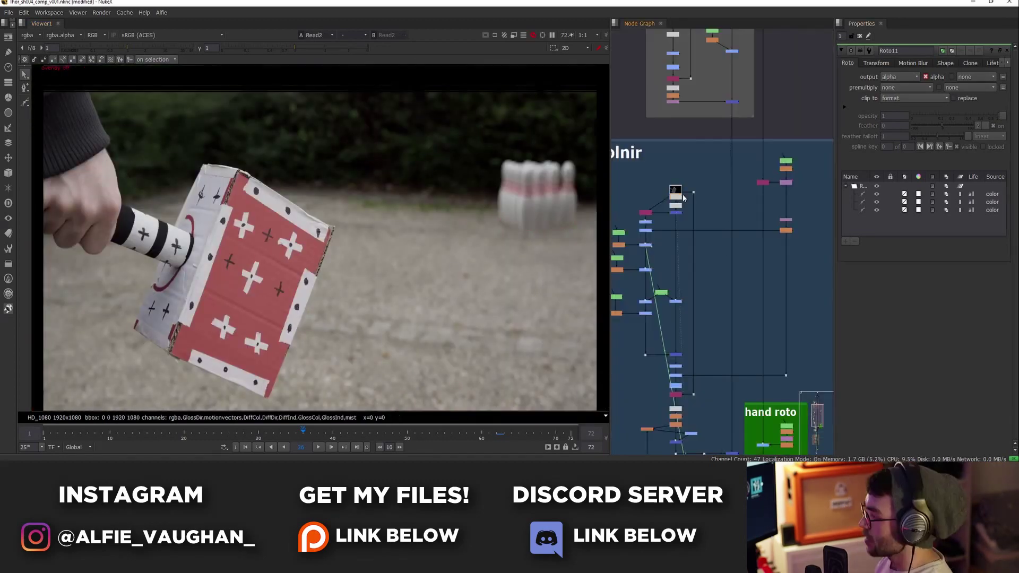
pyautogui.moveTo(715, 438); pyautogui.dragTo(703, 219, button='middle')
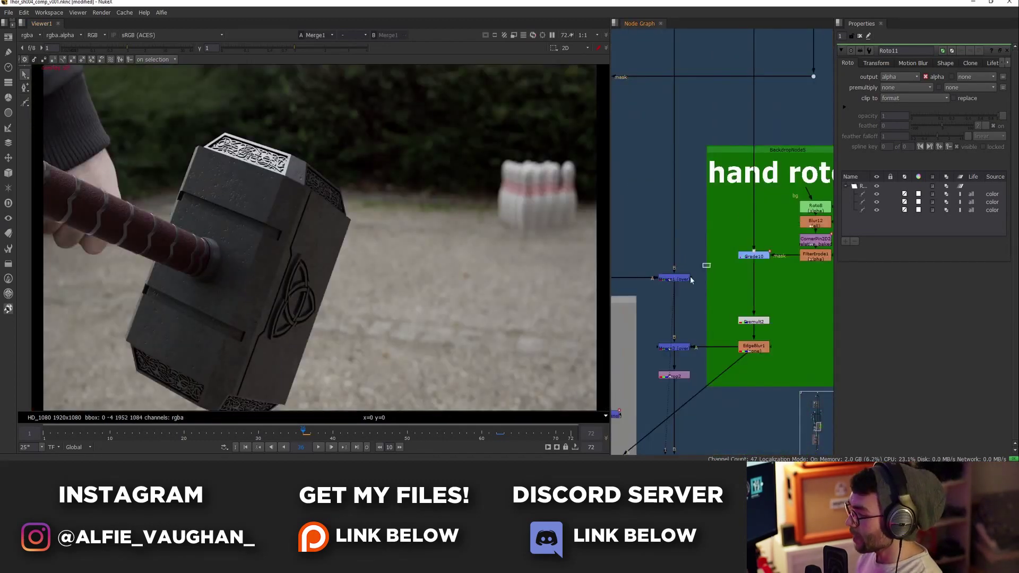
pyautogui.click(680, 277)
pyautogui.press('d')
pyautogui.press('d')
# Step: Enable the disabled Grade1 and Grade2 nodes above the Copy node in the Mjolnir branch
pyautogui.moveTo(680, 241); pyautogui.dragTo(737, 269, button='middle')
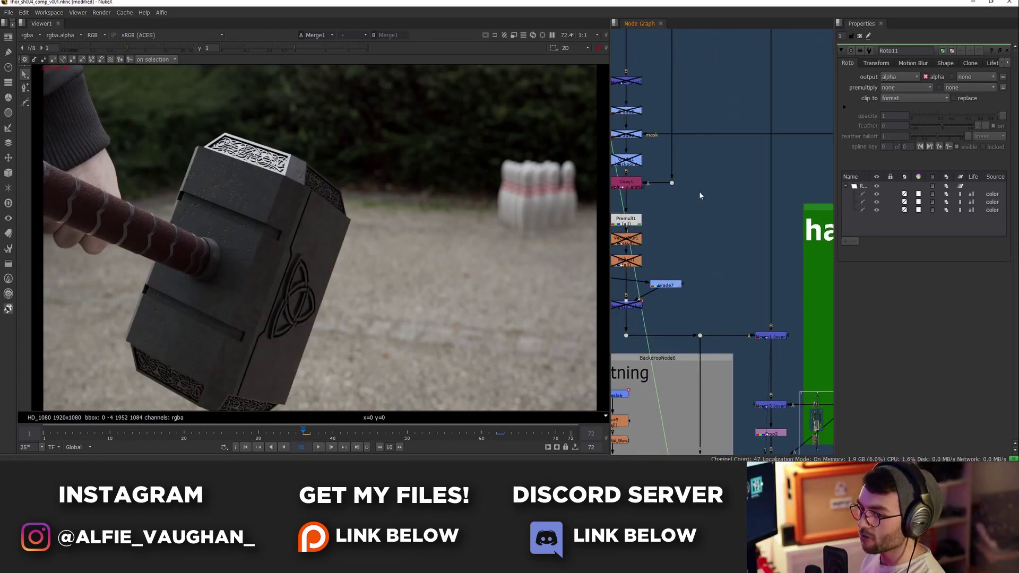
pyautogui.keyDown('alt'); pyautogui.moveTo(718, 235); pyautogui.dragTo(692, 236, button='middle'); pyautogui.keyUp('alt')
pyautogui.moveTo(674, 188); pyautogui.dragTo(738, 247, button='middle')
pyautogui.moveTo(673, 236); pyautogui.dragTo(756, 316)
pyautogui.moveTo(687, 236); pyautogui.dragTo(774, 281)
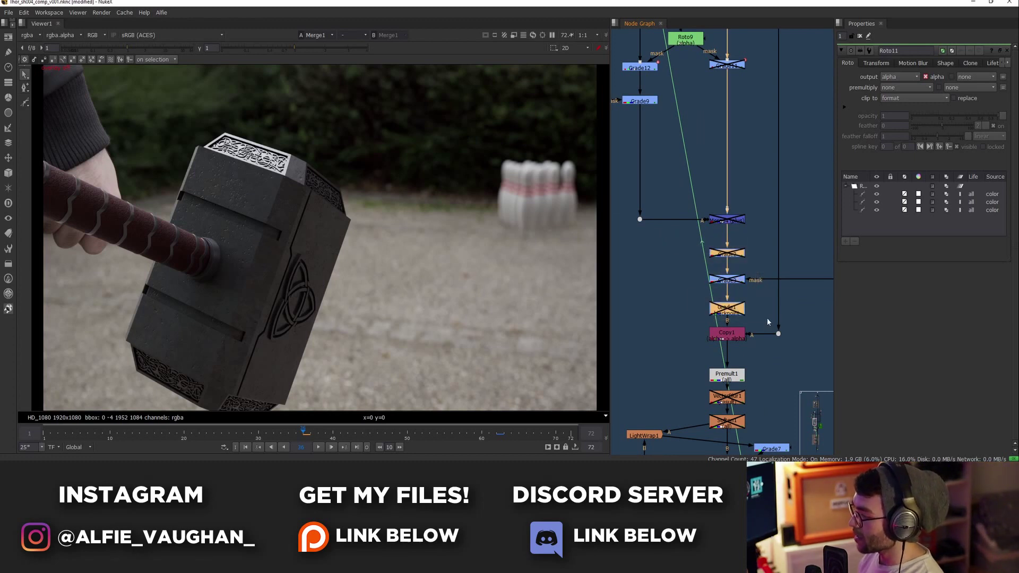
pyautogui.press('d')
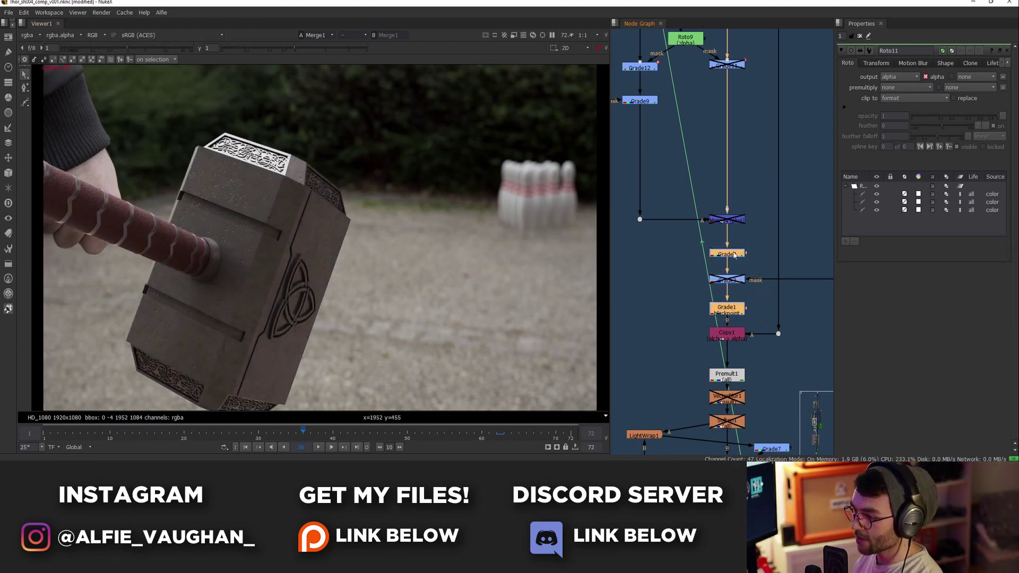
pyautogui.click(740, 269)
# Step: Follow the Grade3 mask connection up the node graph and open the Roto2 node that feeds it
pyautogui.moveTo(740, 269); pyautogui.dragTo(749, 248, button='middle')
pyautogui.scroll(1, 749, 248)
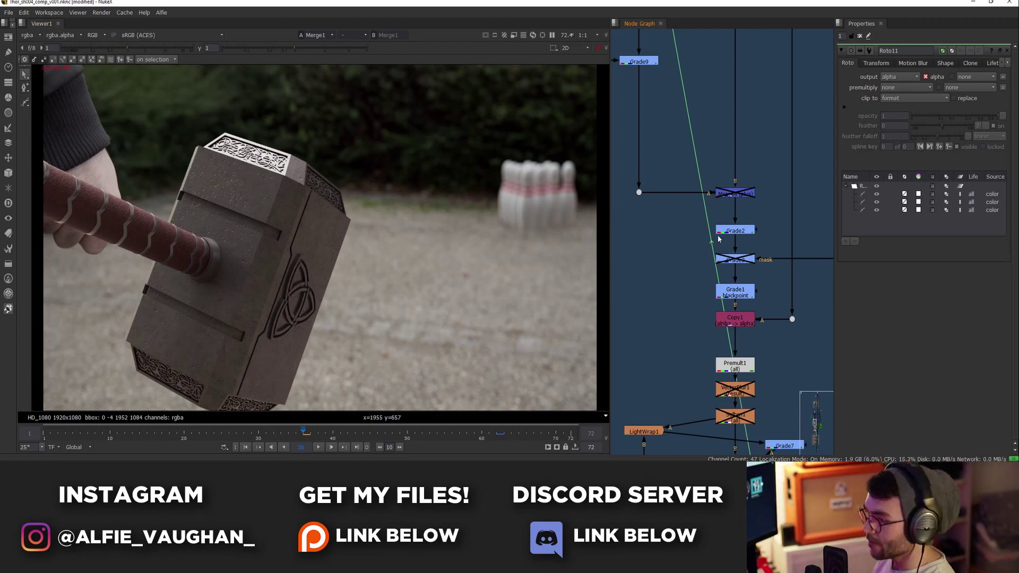
pyautogui.scroll(-4, 718, 238)
pyautogui.moveTo(817, 222); pyautogui.dragTo(753, 258, button='middle')
pyautogui.scroll(-2, 753, 258)
pyautogui.moveTo(762, 195); pyautogui.dragTo(753, 329, button='middle')
pyautogui.scroll(4, 760, 208)
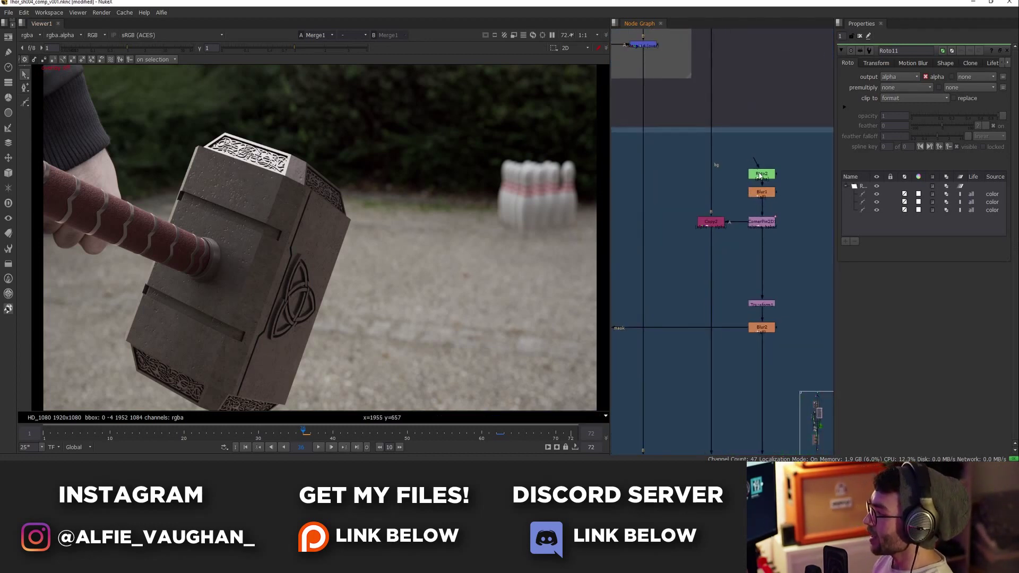
pyautogui.doubleClick(759, 175)
pyautogui.scroll(-4, 747, 204)
pyautogui.scroll(2, 717, 320)
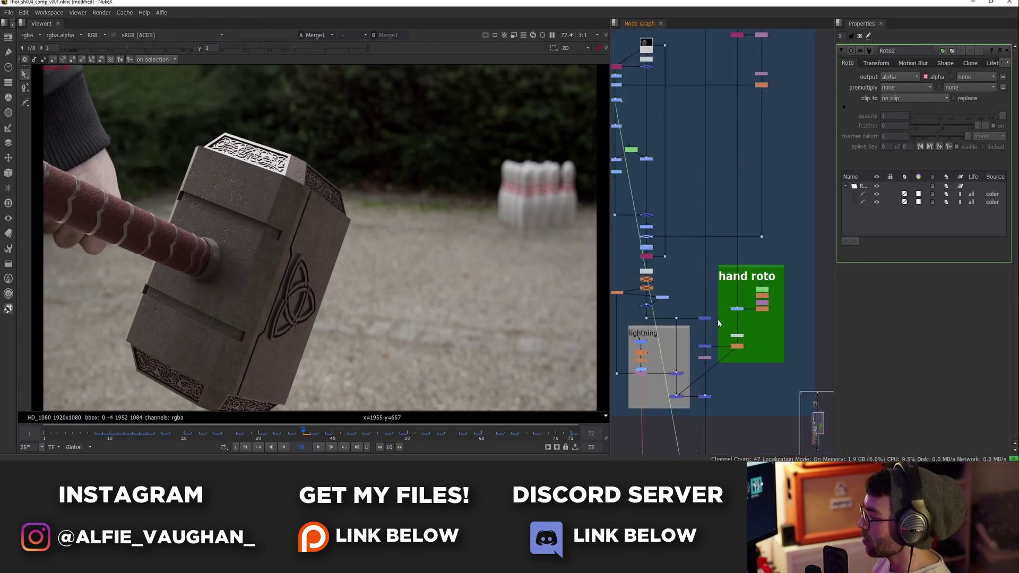
# Step: View the premultiplied hand cutout in the hand roto group
pyautogui.scroll(3, 700, 339)
pyautogui.moveTo(727, 340); pyautogui.dragTo(691, 367)
pyautogui.press('1')
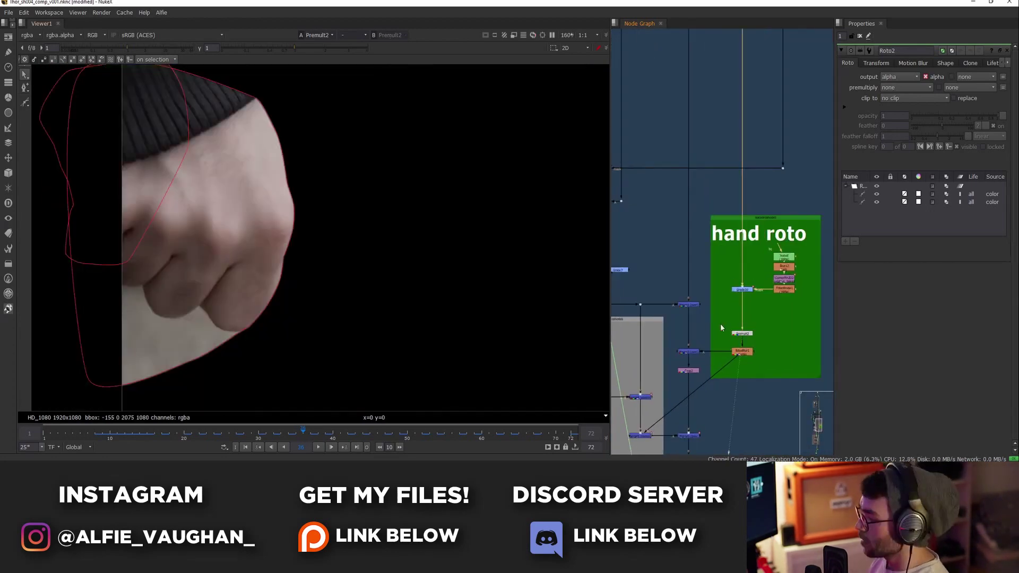
# Step: Compare the alpha of the transformed hand roto with its blurred version from Blur2
pyautogui.scroll(-3, 377, 205)
pyautogui.moveTo(740, 127); pyautogui.dragTo(693, 254, button='middle')
pyautogui.moveTo(698, 125); pyautogui.dragTo(725, 287, button='middle')
pyautogui.click(763, 182)
pyautogui.press('1')
pyautogui.press('a')
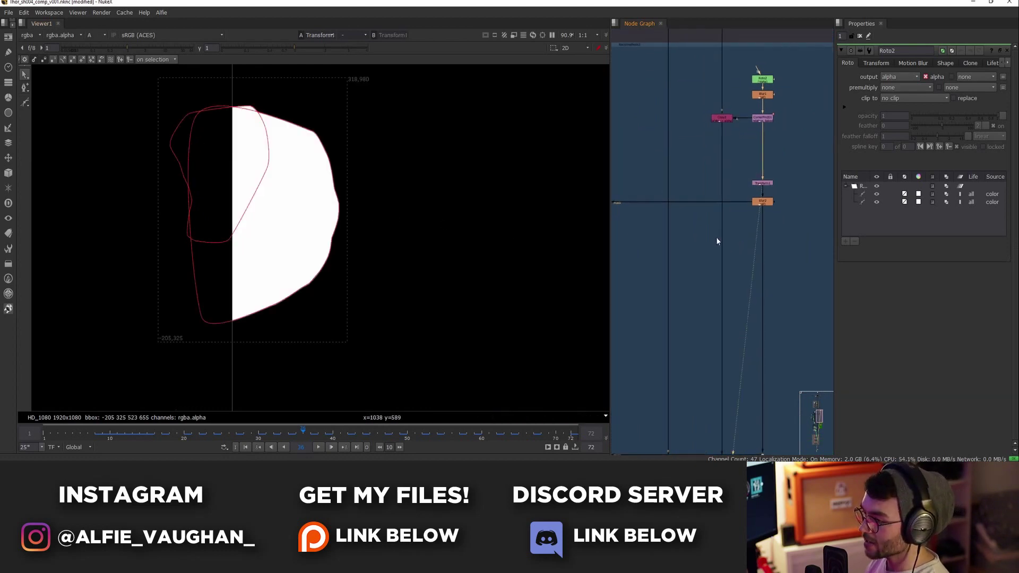
pyautogui.moveTo(716, 241); pyautogui.dragTo(603, 299, button='middle')
pyautogui.click(772, 89)
pyautogui.press('1')
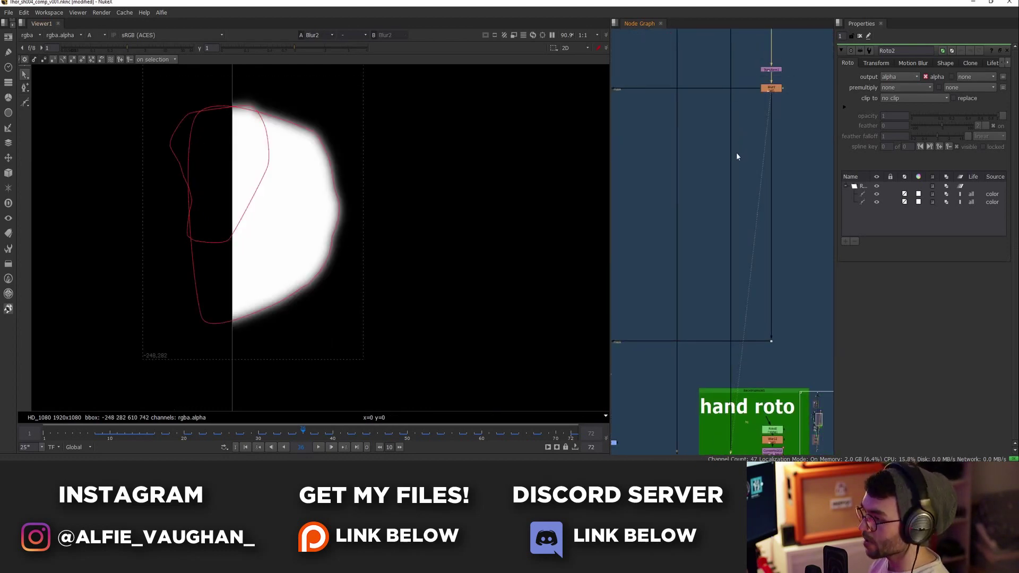
# Step: View the masked Grade3 node of the Mjolnir branch and switch the viewer from alpha back to colour
pyautogui.moveTo(768, 258); pyautogui.dragTo(872, 174, button='middle')
pyautogui.click(682, 257)
pyautogui.press('1')
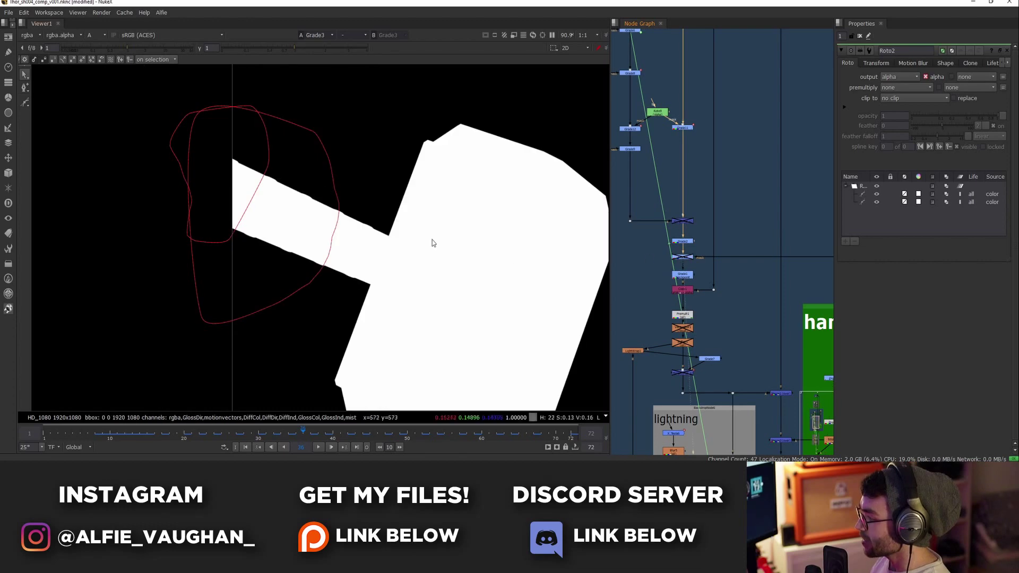
pyautogui.press('a')
# Step: Enable Grade3 to darken the Mjolnir handle around the hand, comparing it off and on up close
pyautogui.moveTo(656, 251); pyautogui.dragTo(704, 268)
pyautogui.press('d')
pyautogui.scroll(5, 302, 224)
pyautogui.press('d')
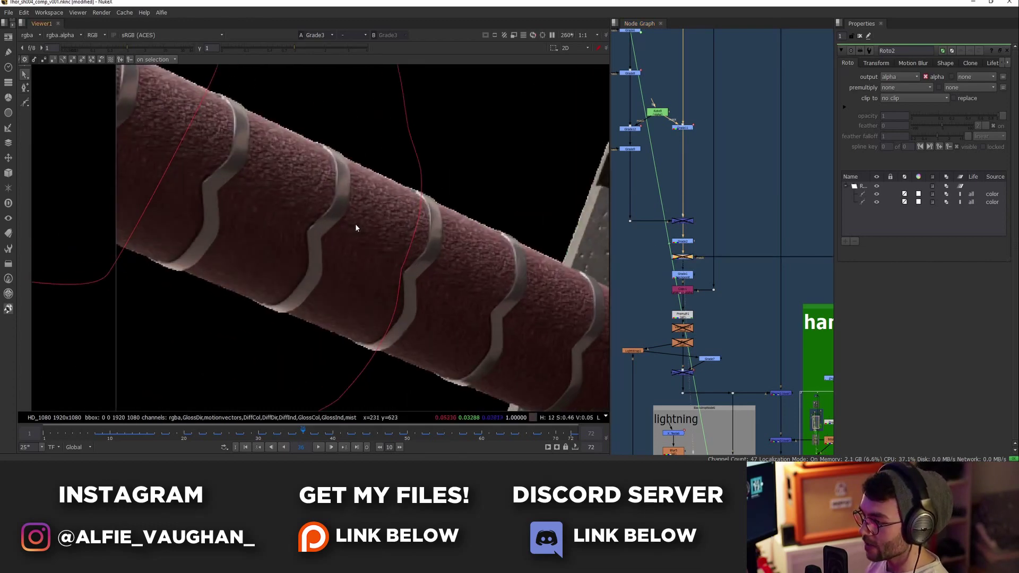
pyautogui.press('d')
pyautogui.scroll(-4, 499, 252)
pyautogui.press('q')
pyautogui.press('f')
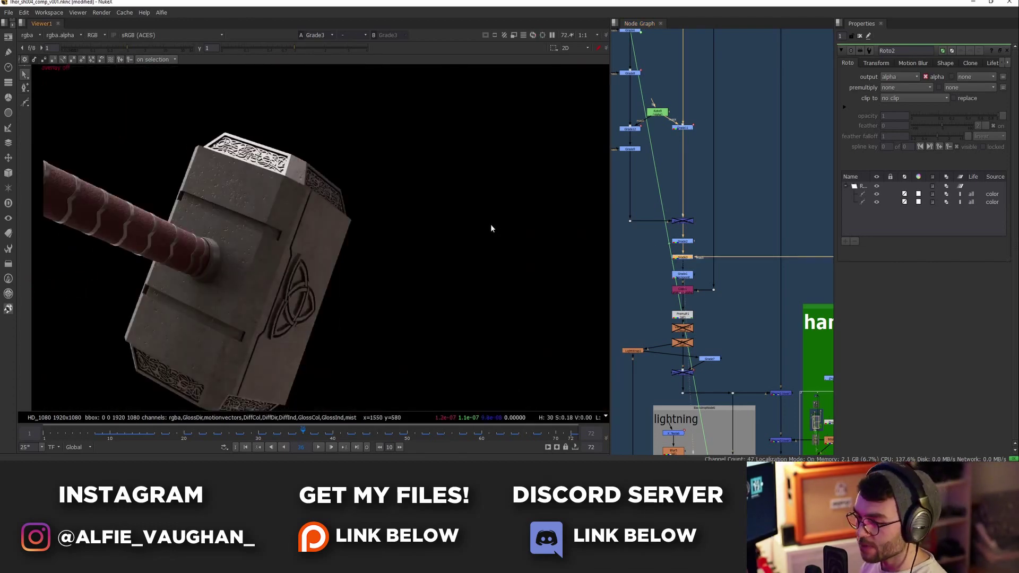
# Step: View the comp at Crop2, with the rotoed hand layered over the Mjolnir handle
pyautogui.moveTo(758, 256); pyautogui.dragTo(679, 155, button='middle')
pyautogui.scroll(-2, 734, 264)
pyautogui.moveTo(730, 266); pyautogui.dragTo(697, 291)
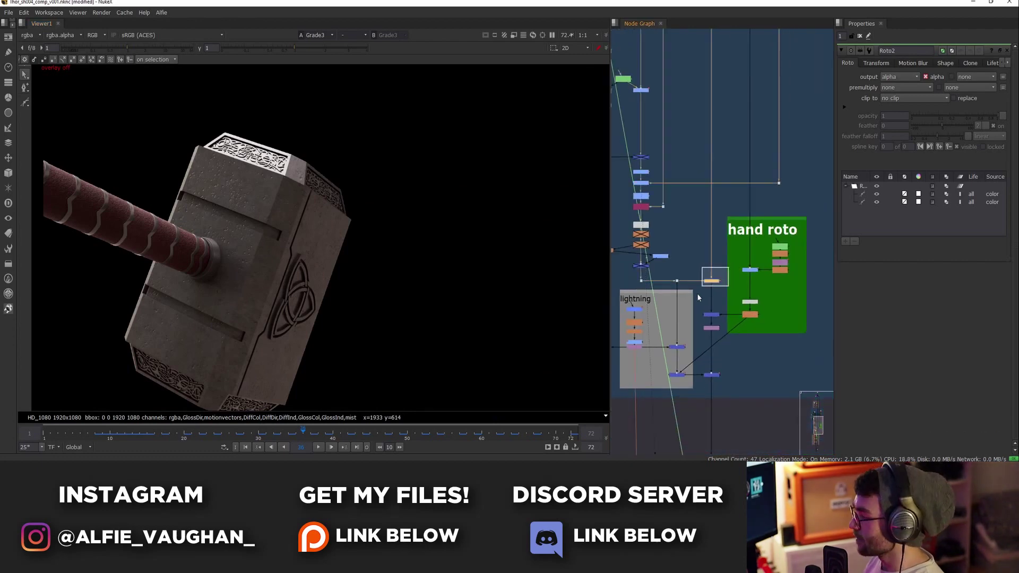
# Step: Enable VectorBlur1 on the Mjolnir and compare its motion blur off and on at frame 10
pyautogui.click(685, 258)
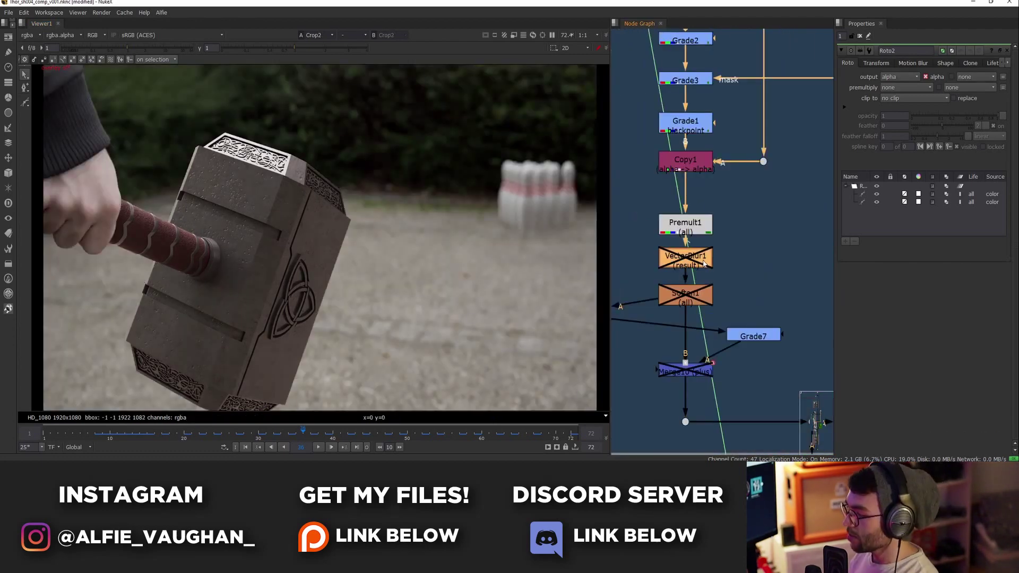
pyautogui.press('d')
pyautogui.click(112, 431)
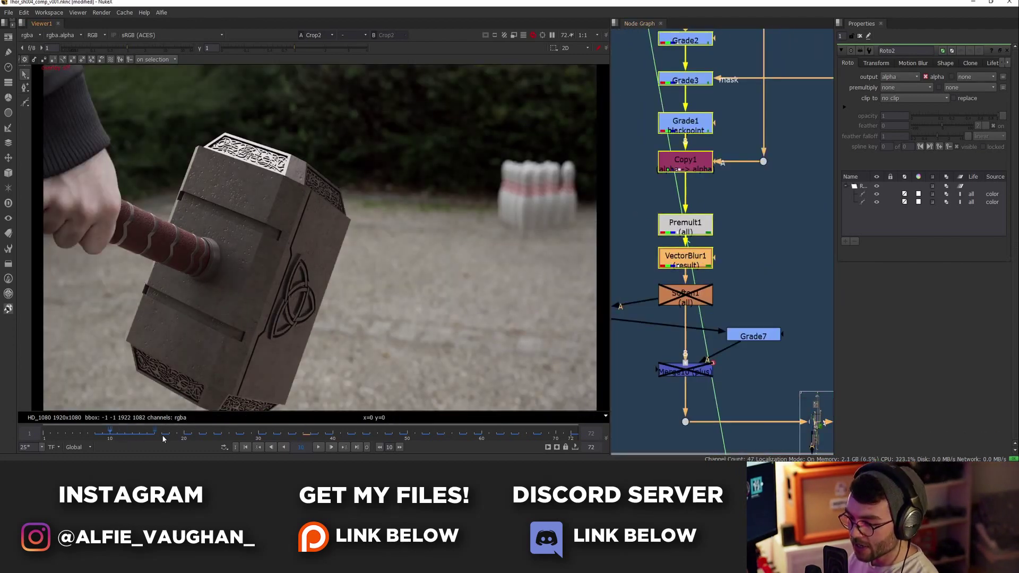
pyautogui.press('d')
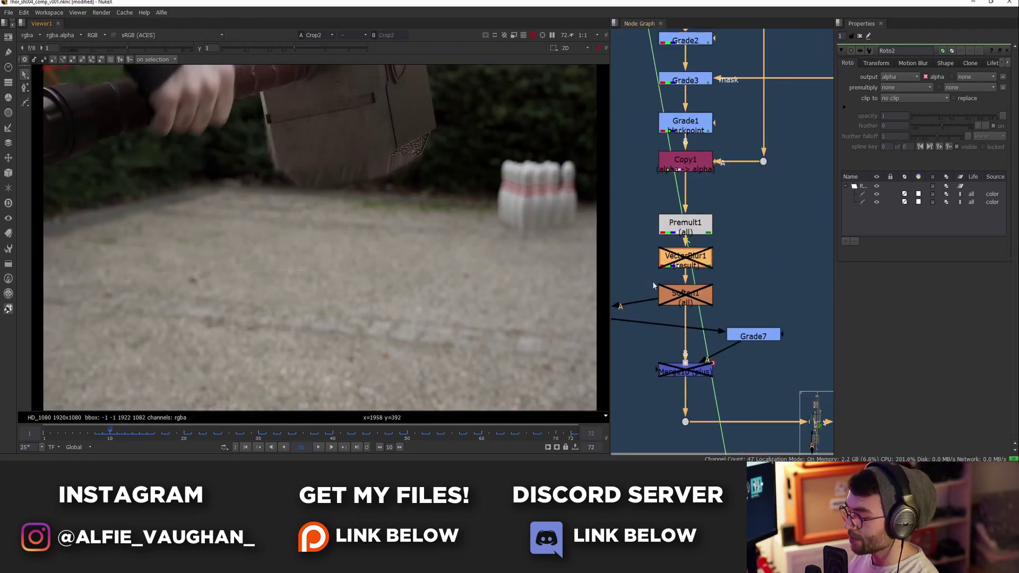
pyautogui.press('d')
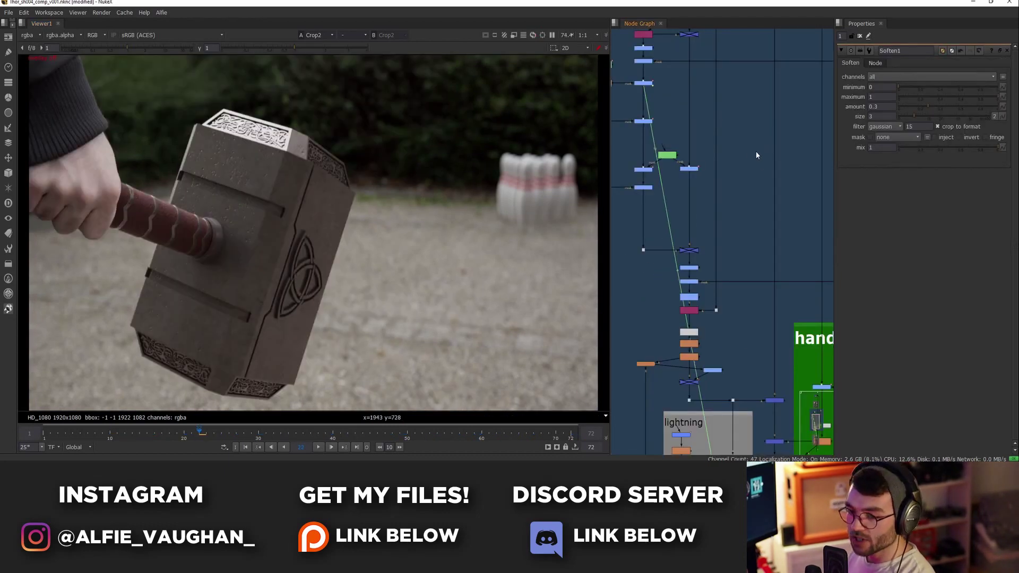
pyautogui.scroll(-3, 741, 254)
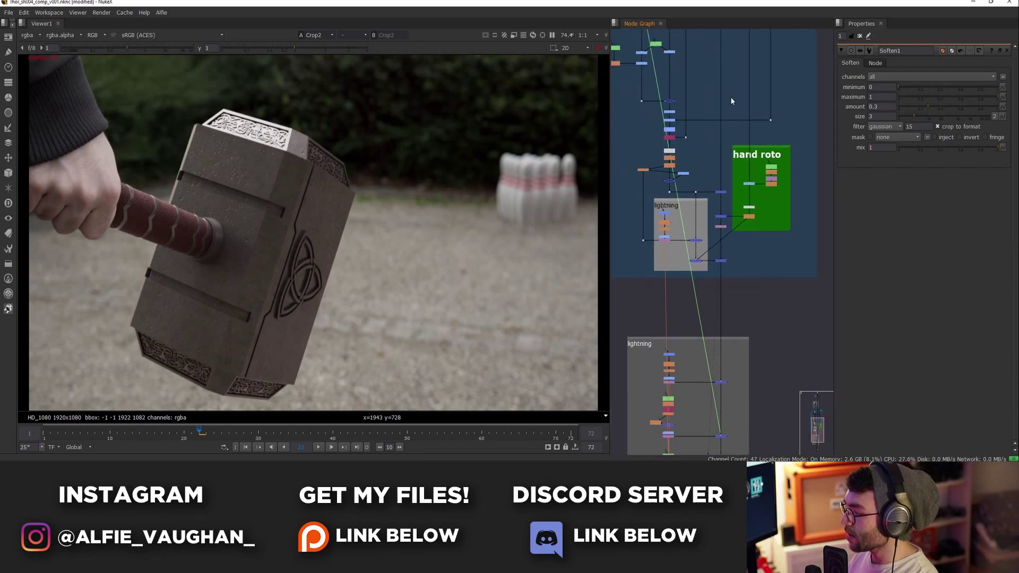